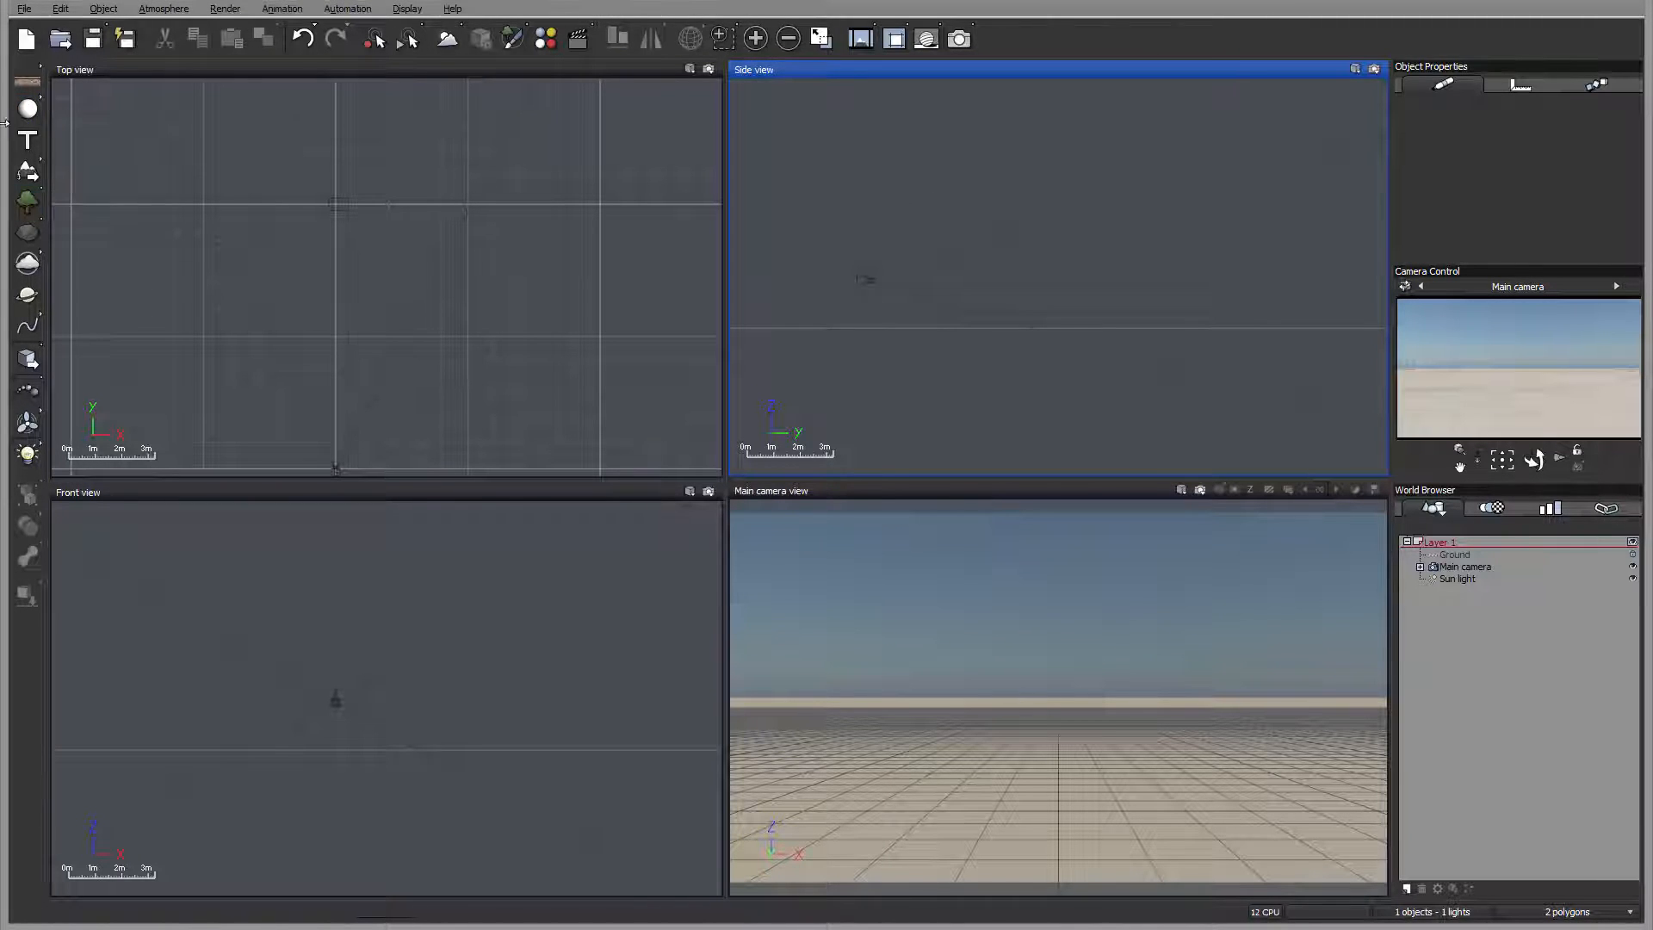
# - Load a Plum Tree from the plant library's Trees collection and move it to the centre of the camera view
pyautogui.rightClick(27, 210)
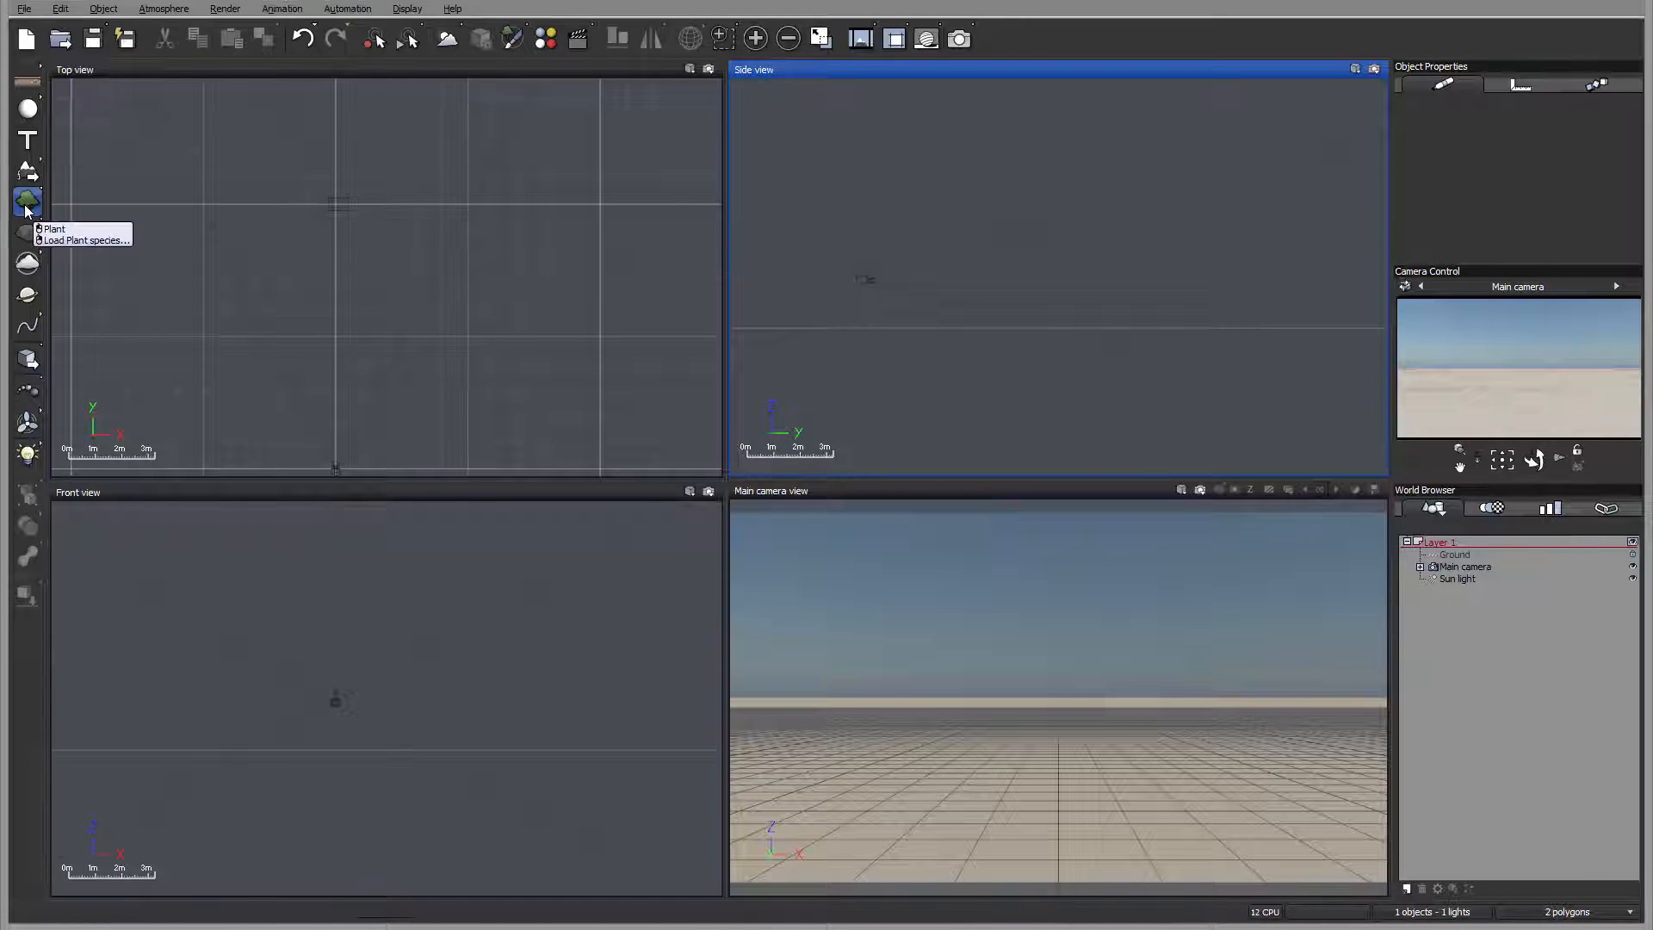
pyautogui.click(79, 240)
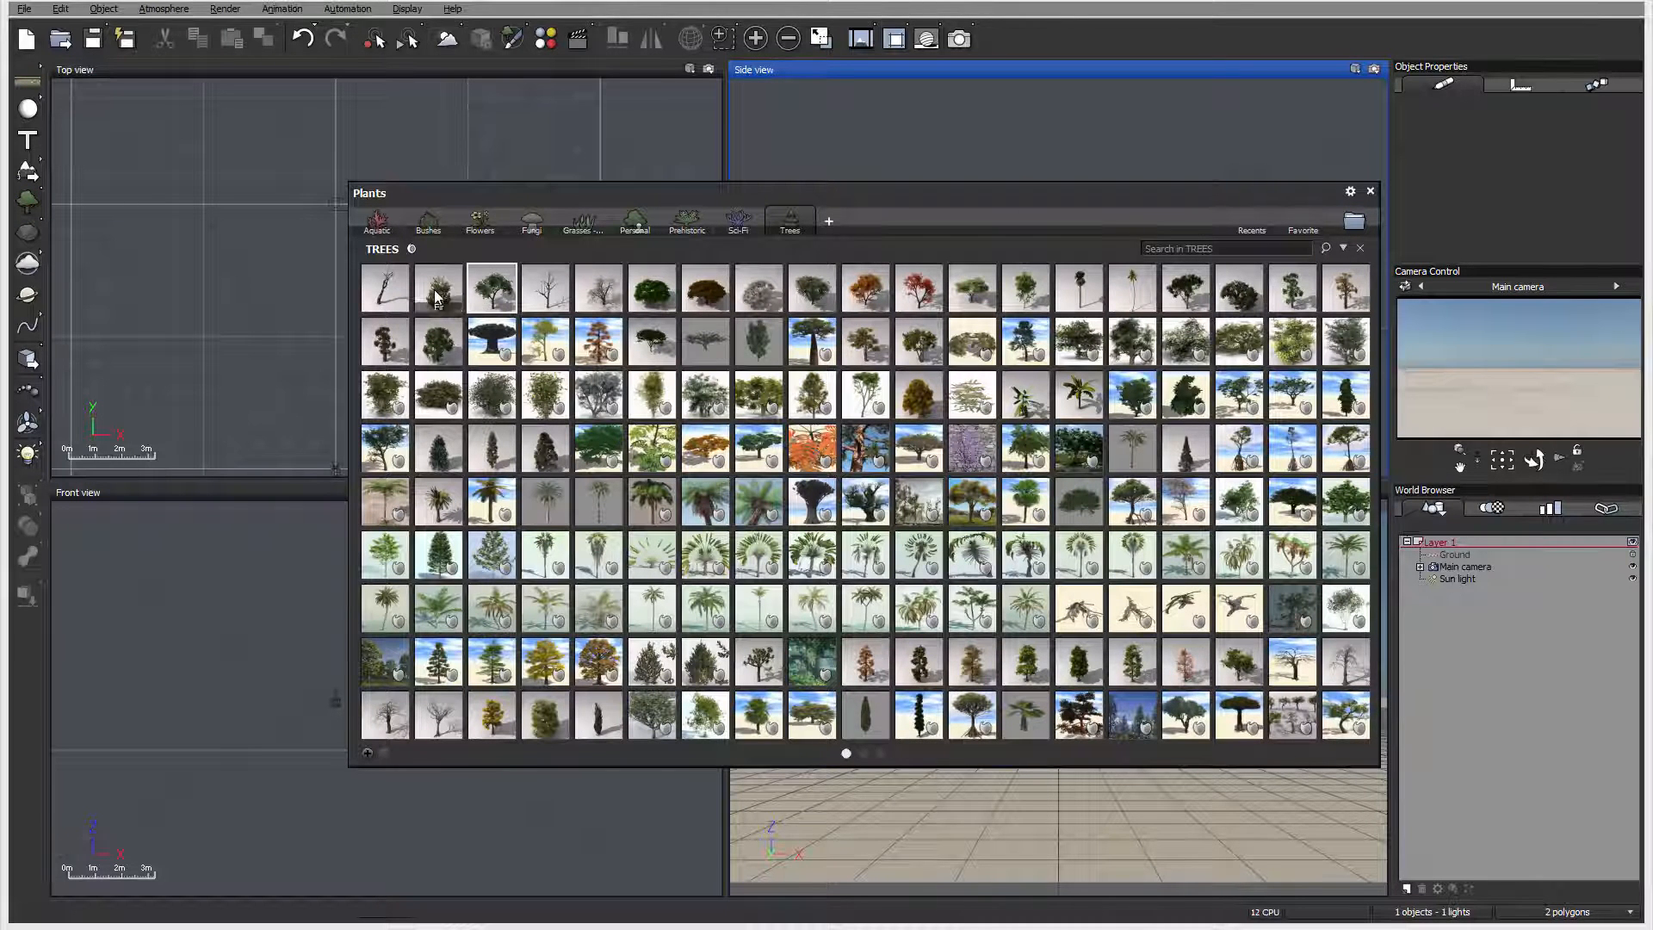
pyautogui.moveTo(483, 286)
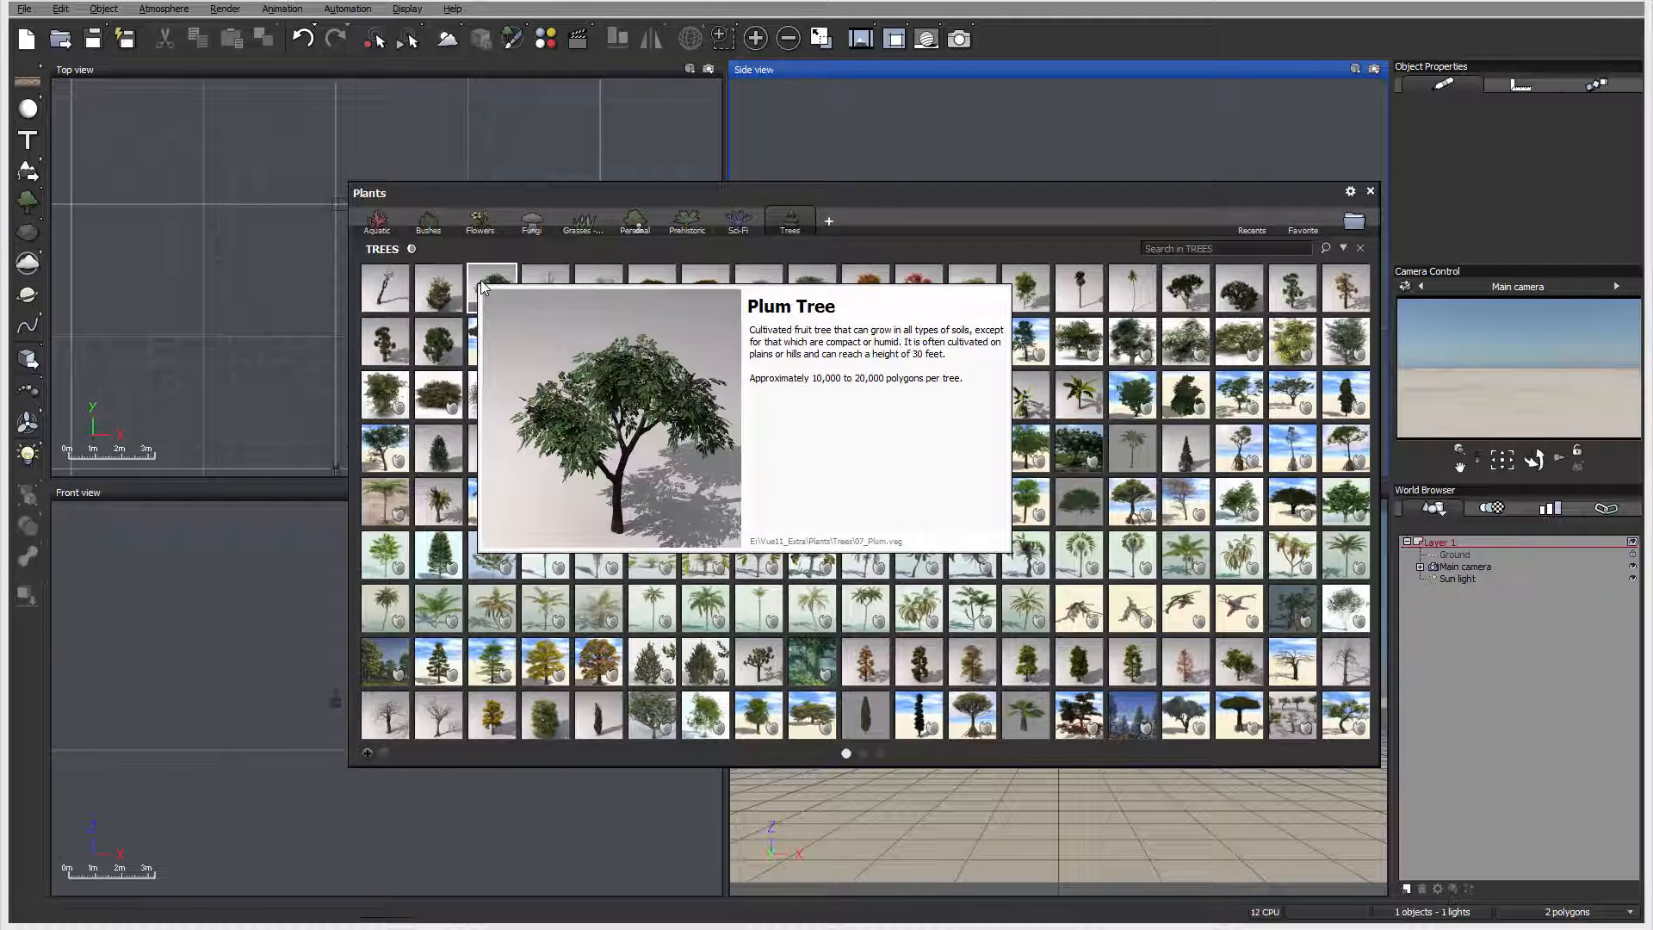
pyautogui.doubleClick(483, 287)
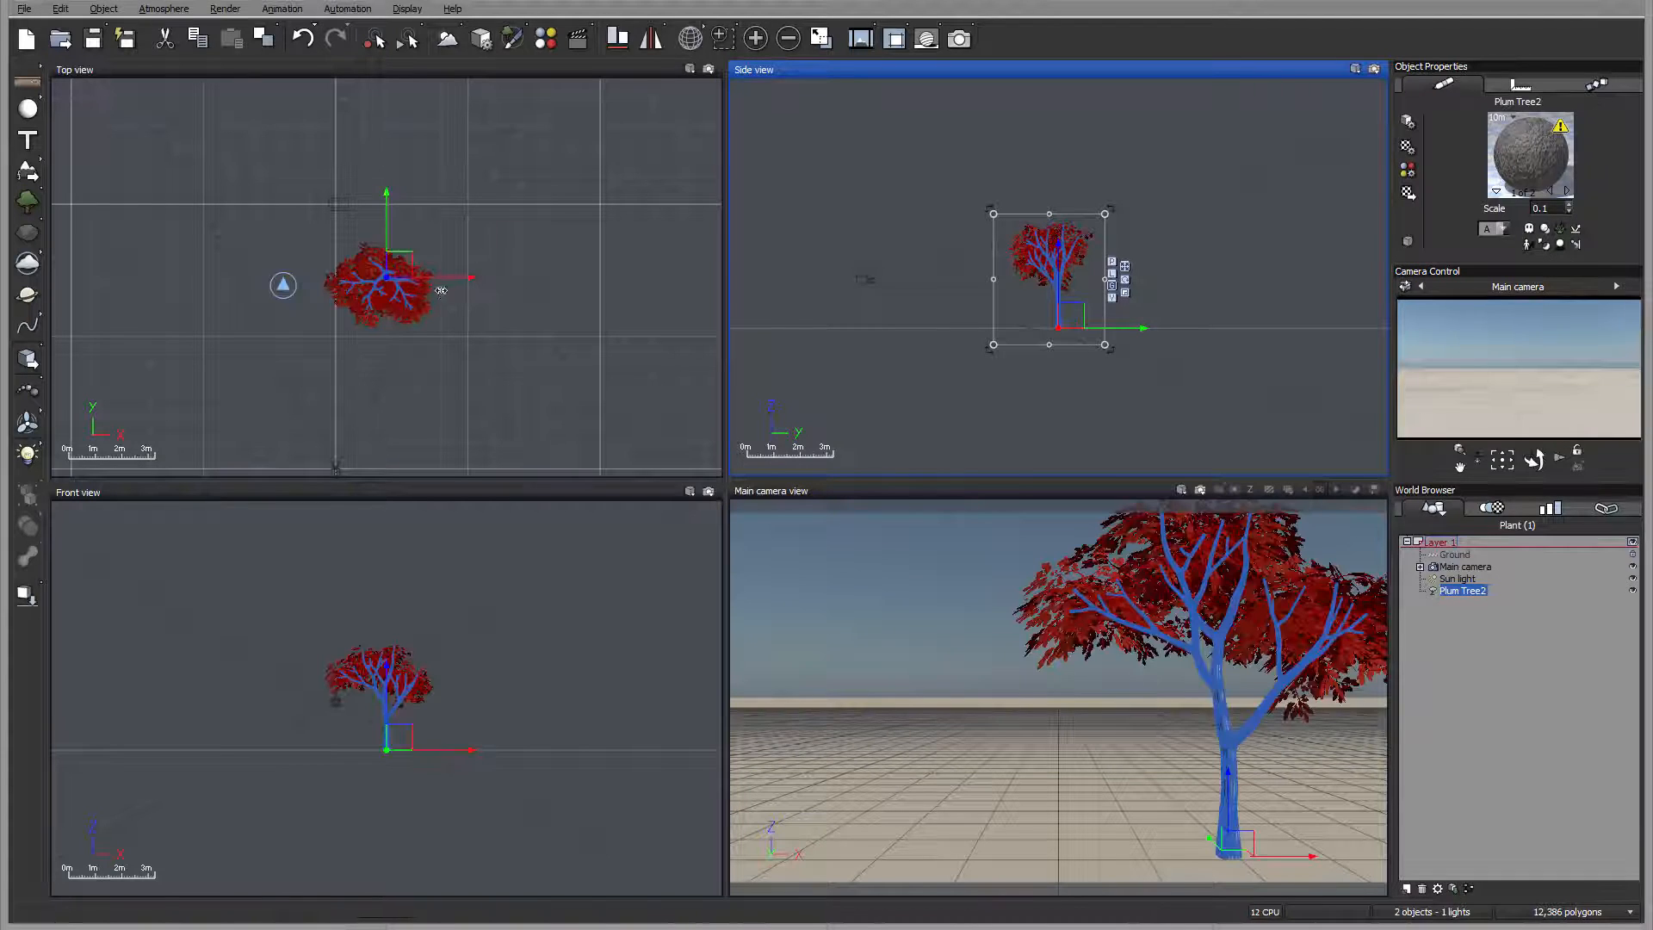
pyautogui.moveTo(441, 290); pyautogui.dragTo(385, 294)
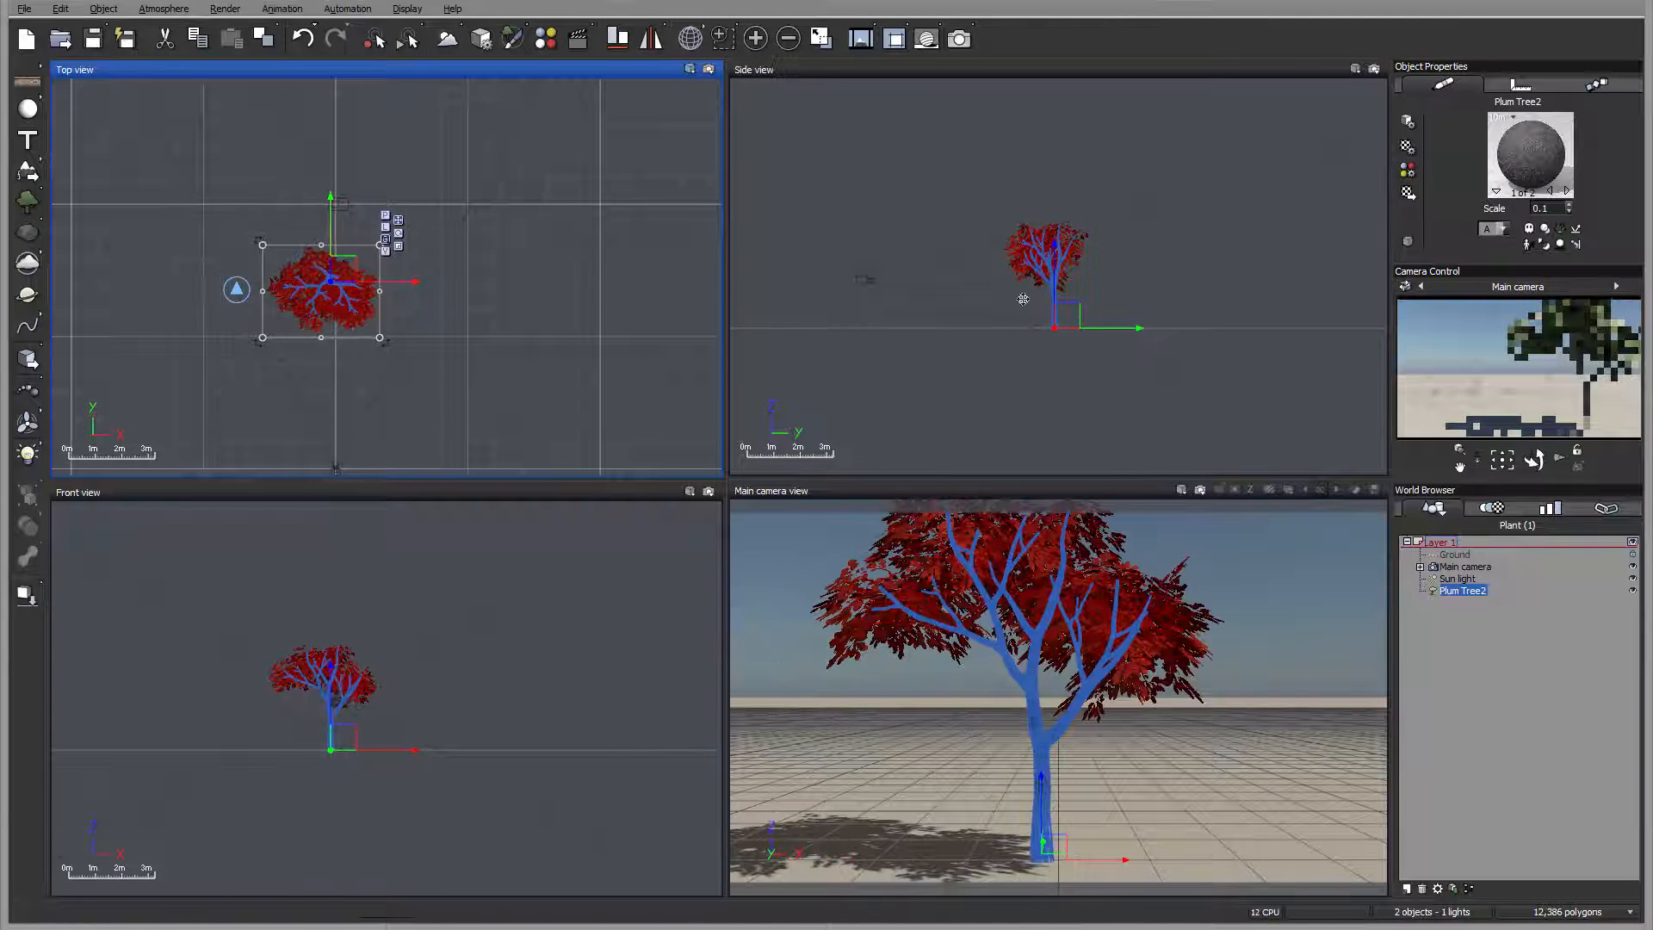
# - Open the plum tree in the Plant Editor and render a preview of it
pyautogui.rightClick(1047, 208)
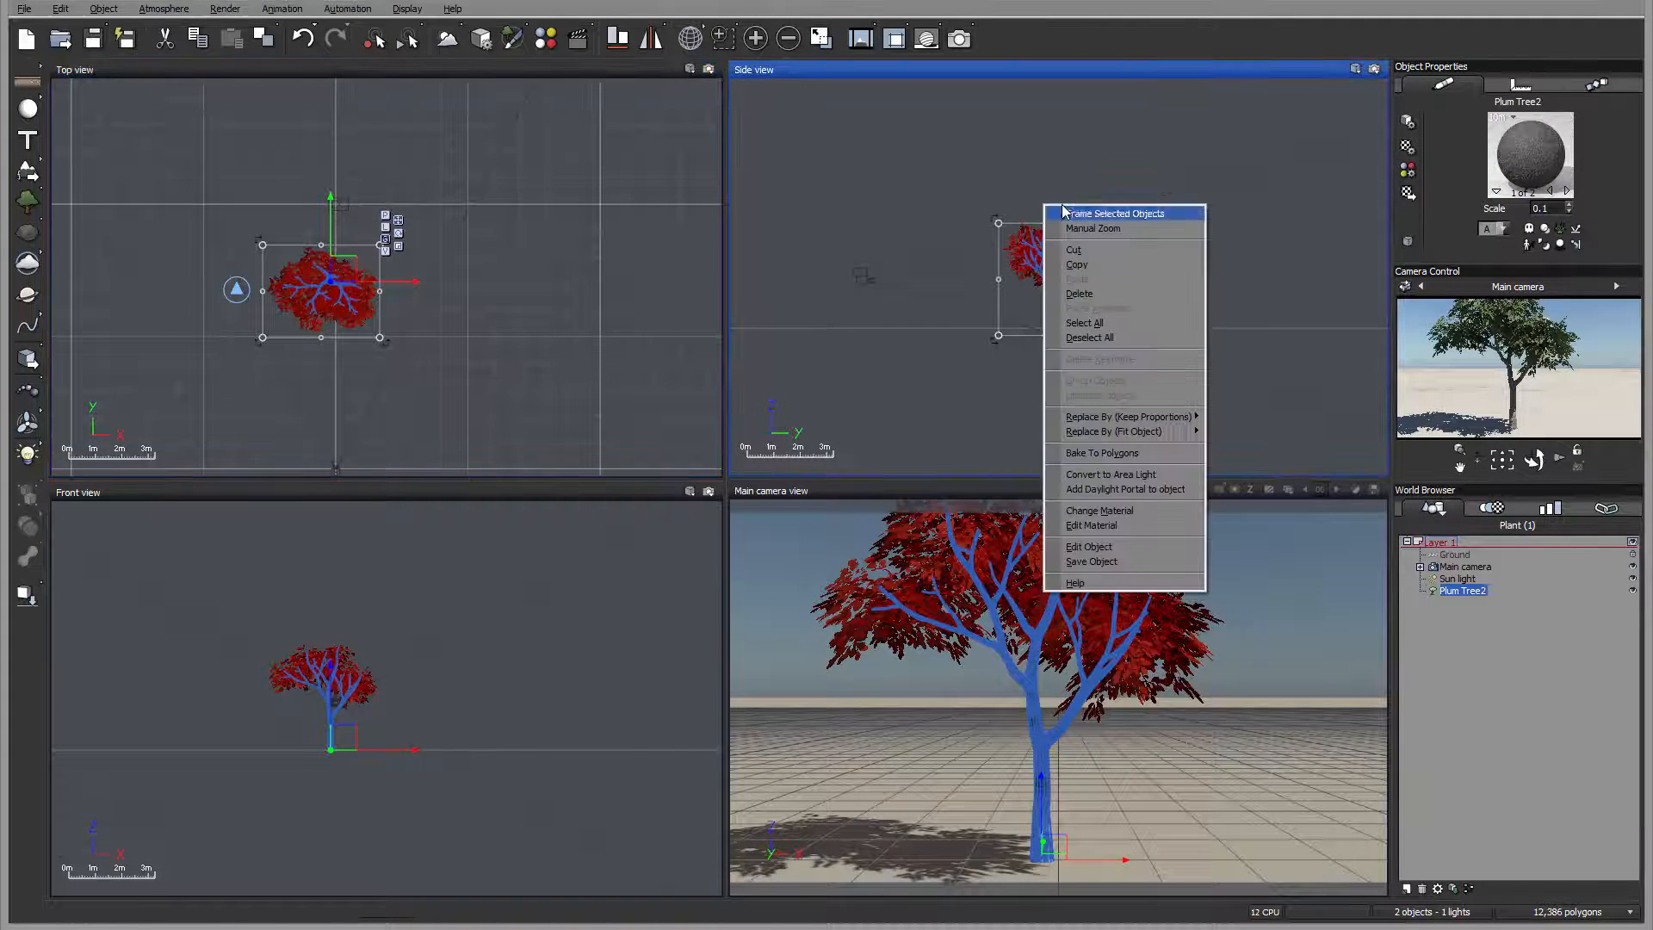
pyautogui.click(982, 227)
pyautogui.click(1059, 258)
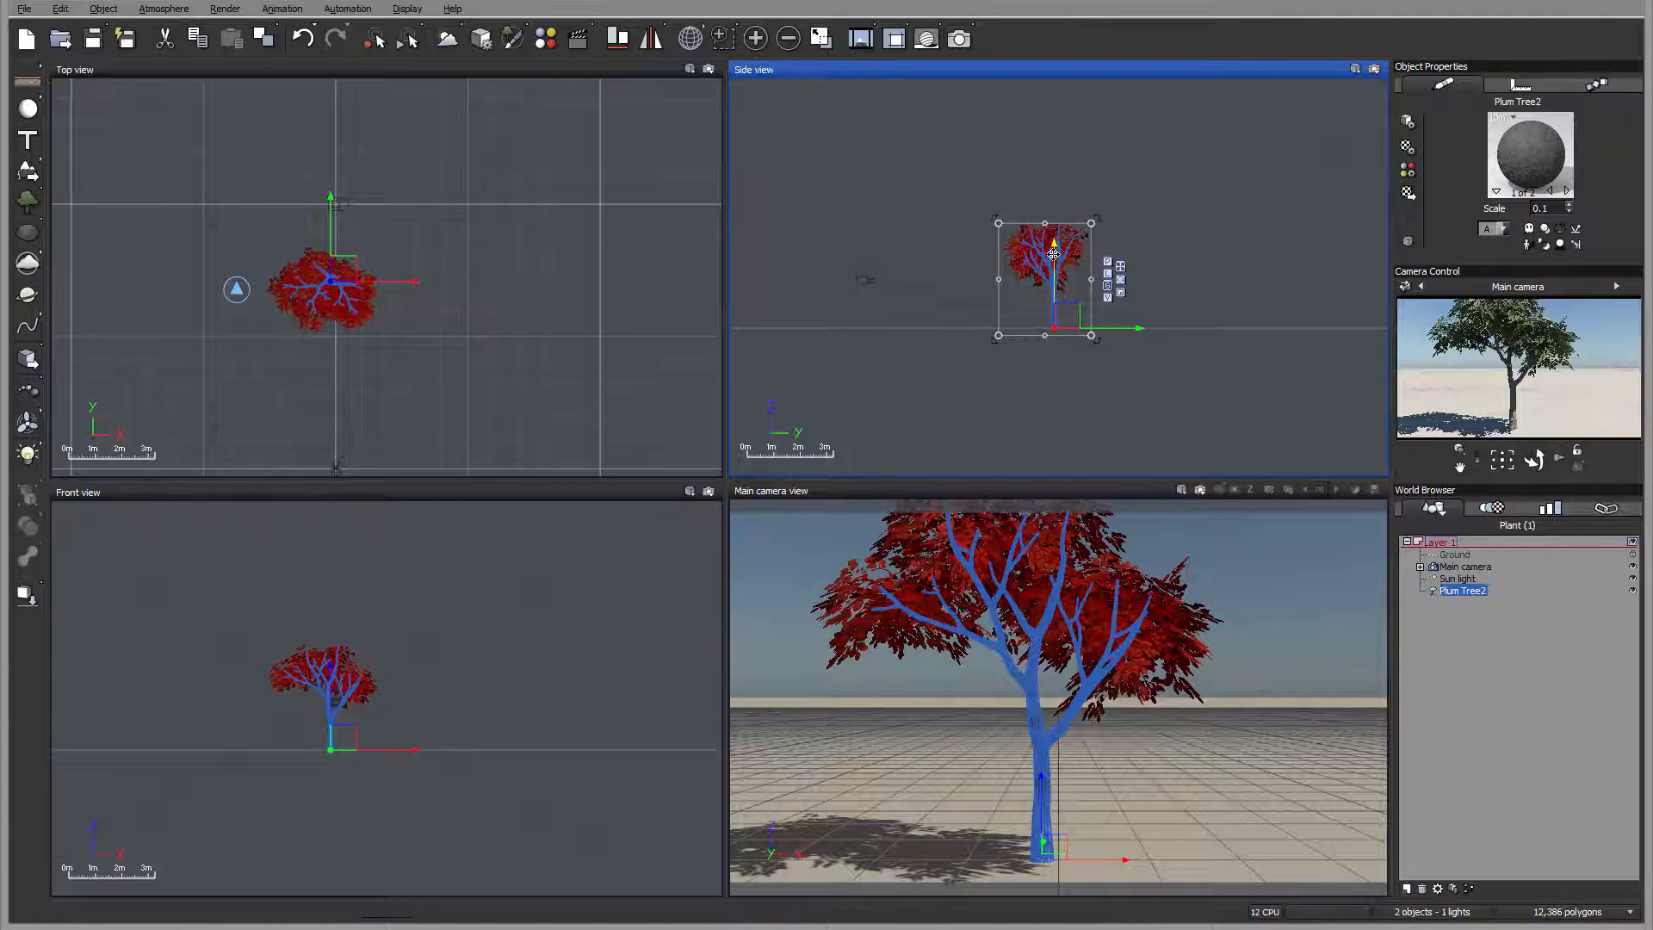
pyautogui.rightClick(1454, 593)
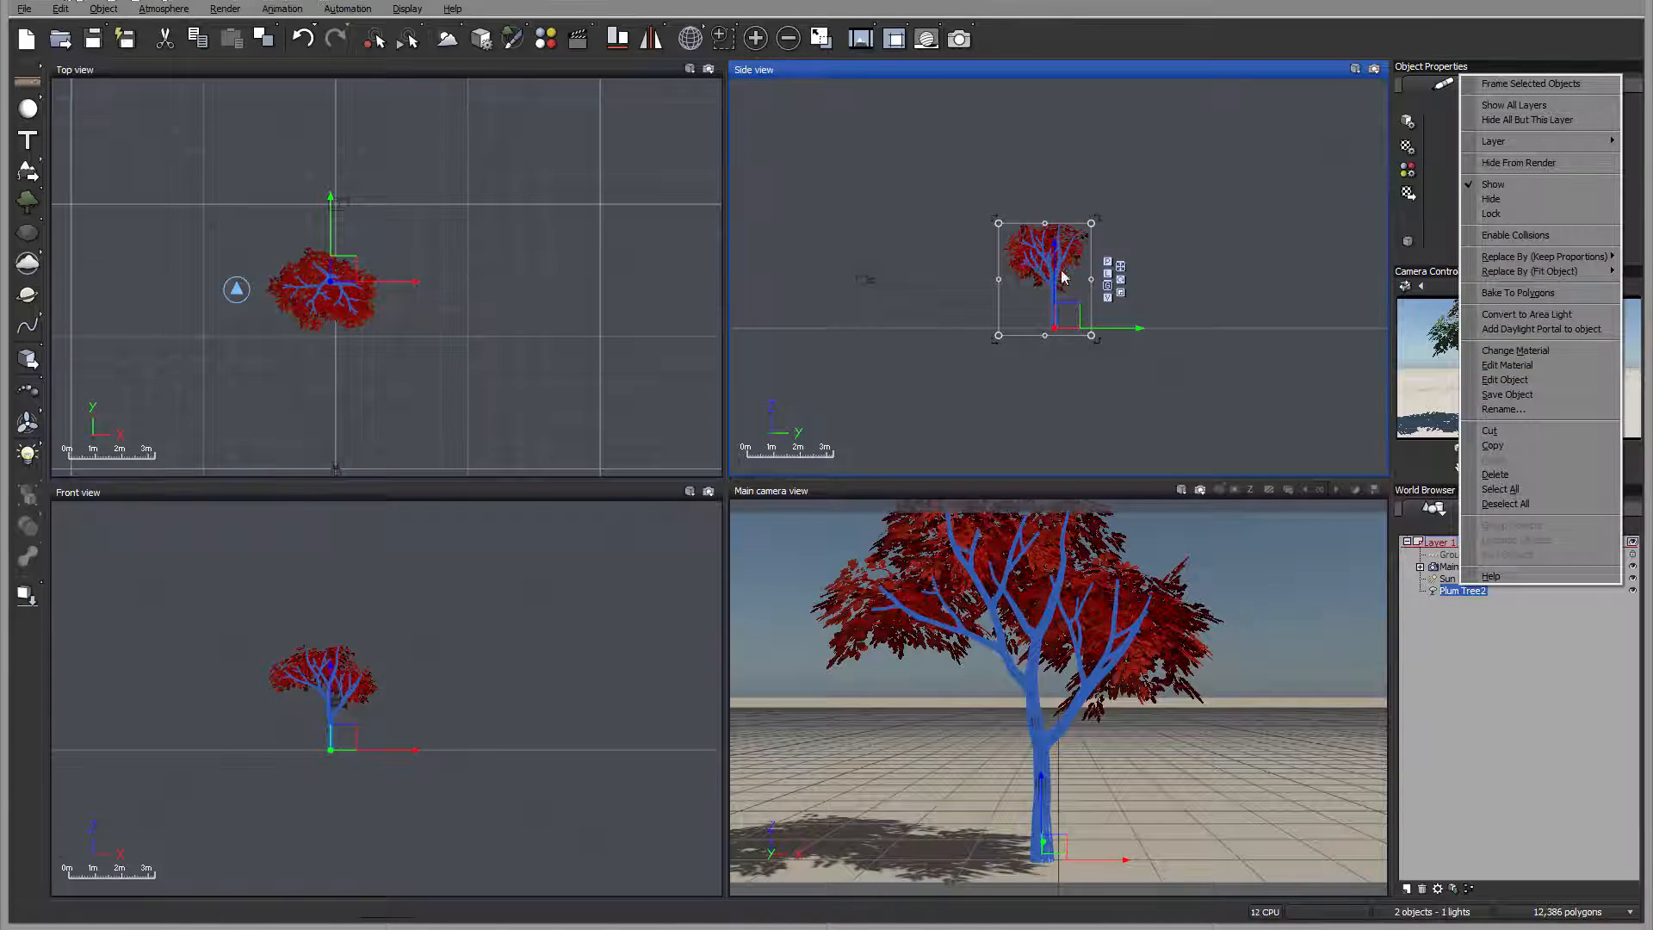
pyautogui.doubleClick(1040, 256)
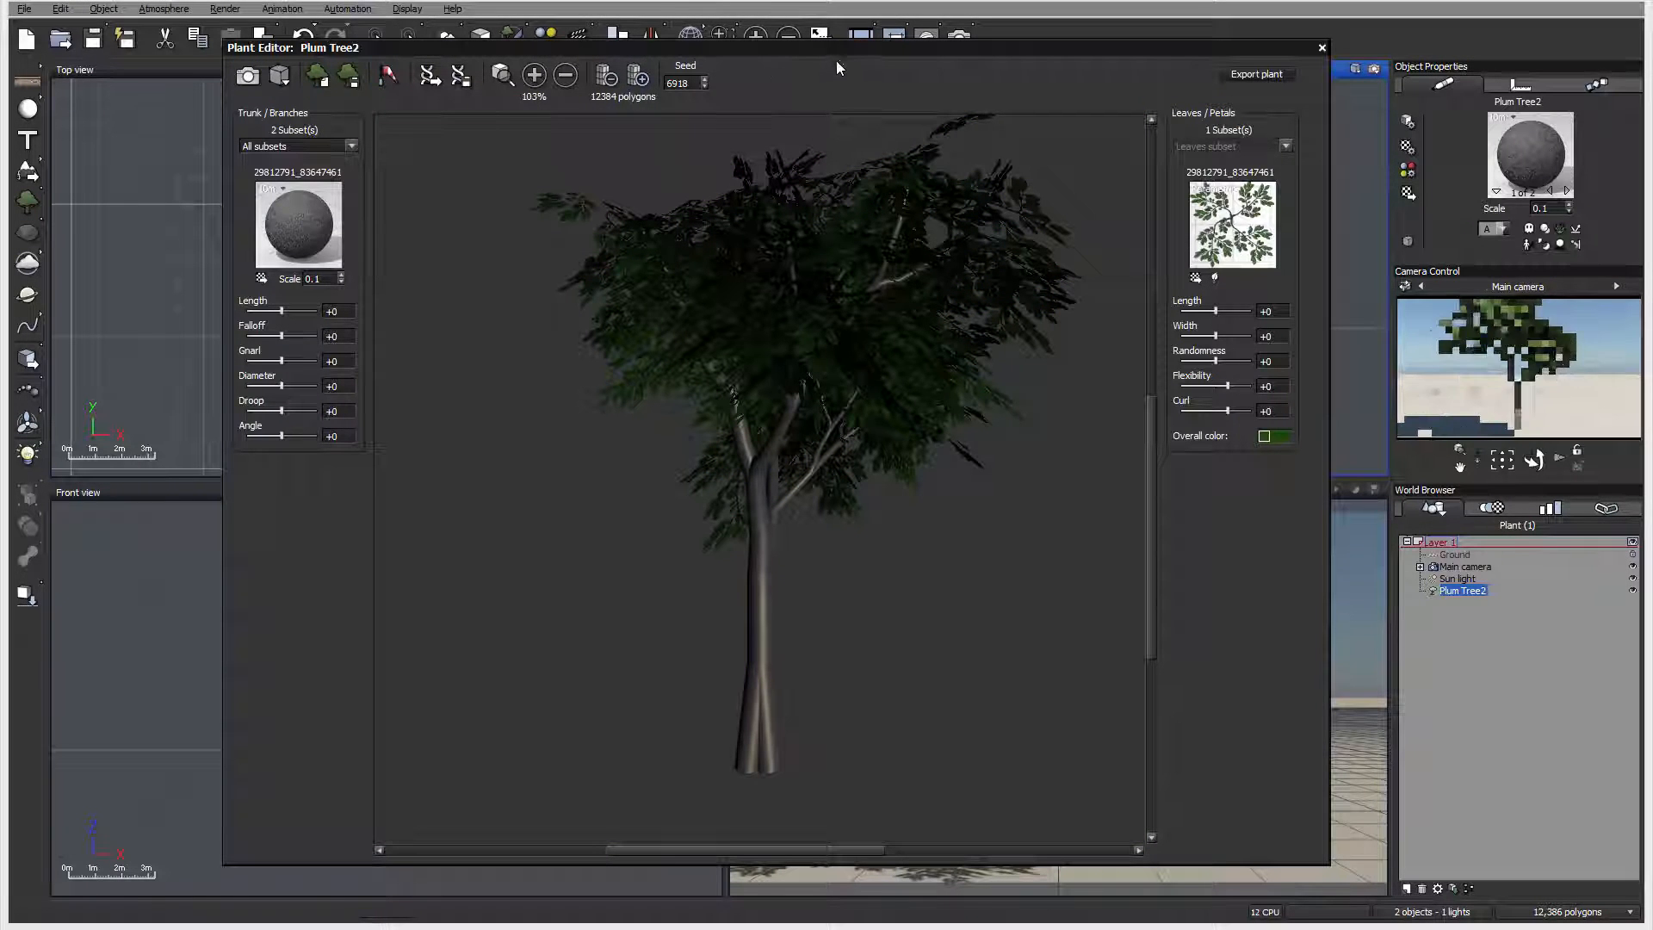
pyautogui.moveTo(839, 53); pyautogui.dragTo(898, 61)
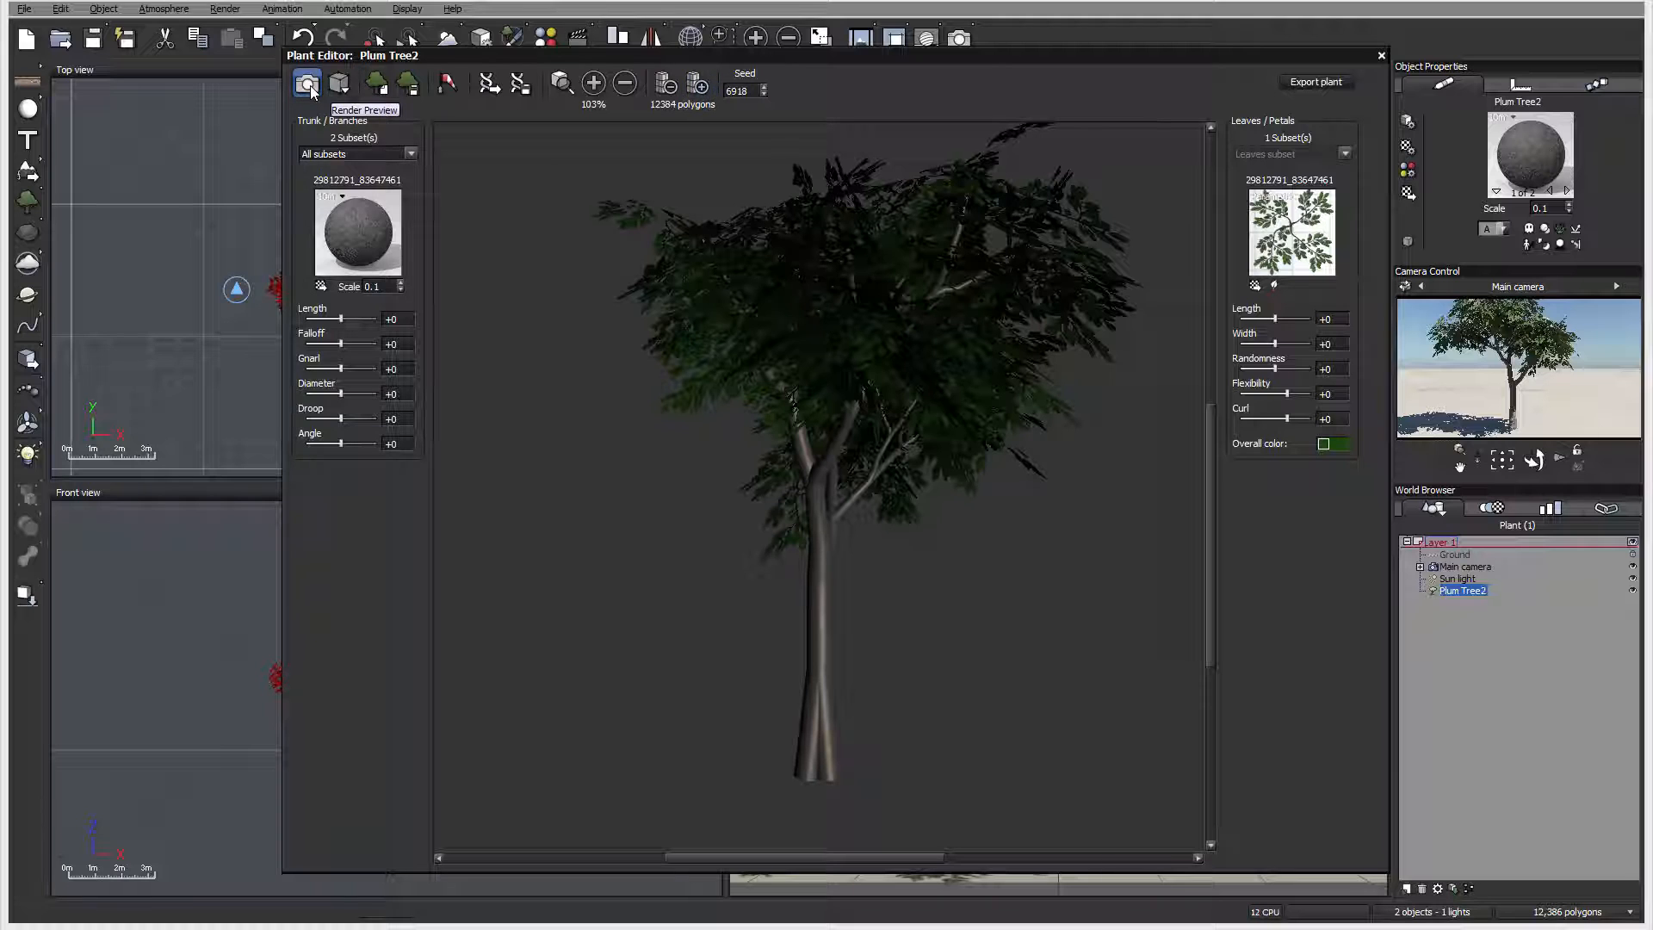
pyautogui.click(309, 86)
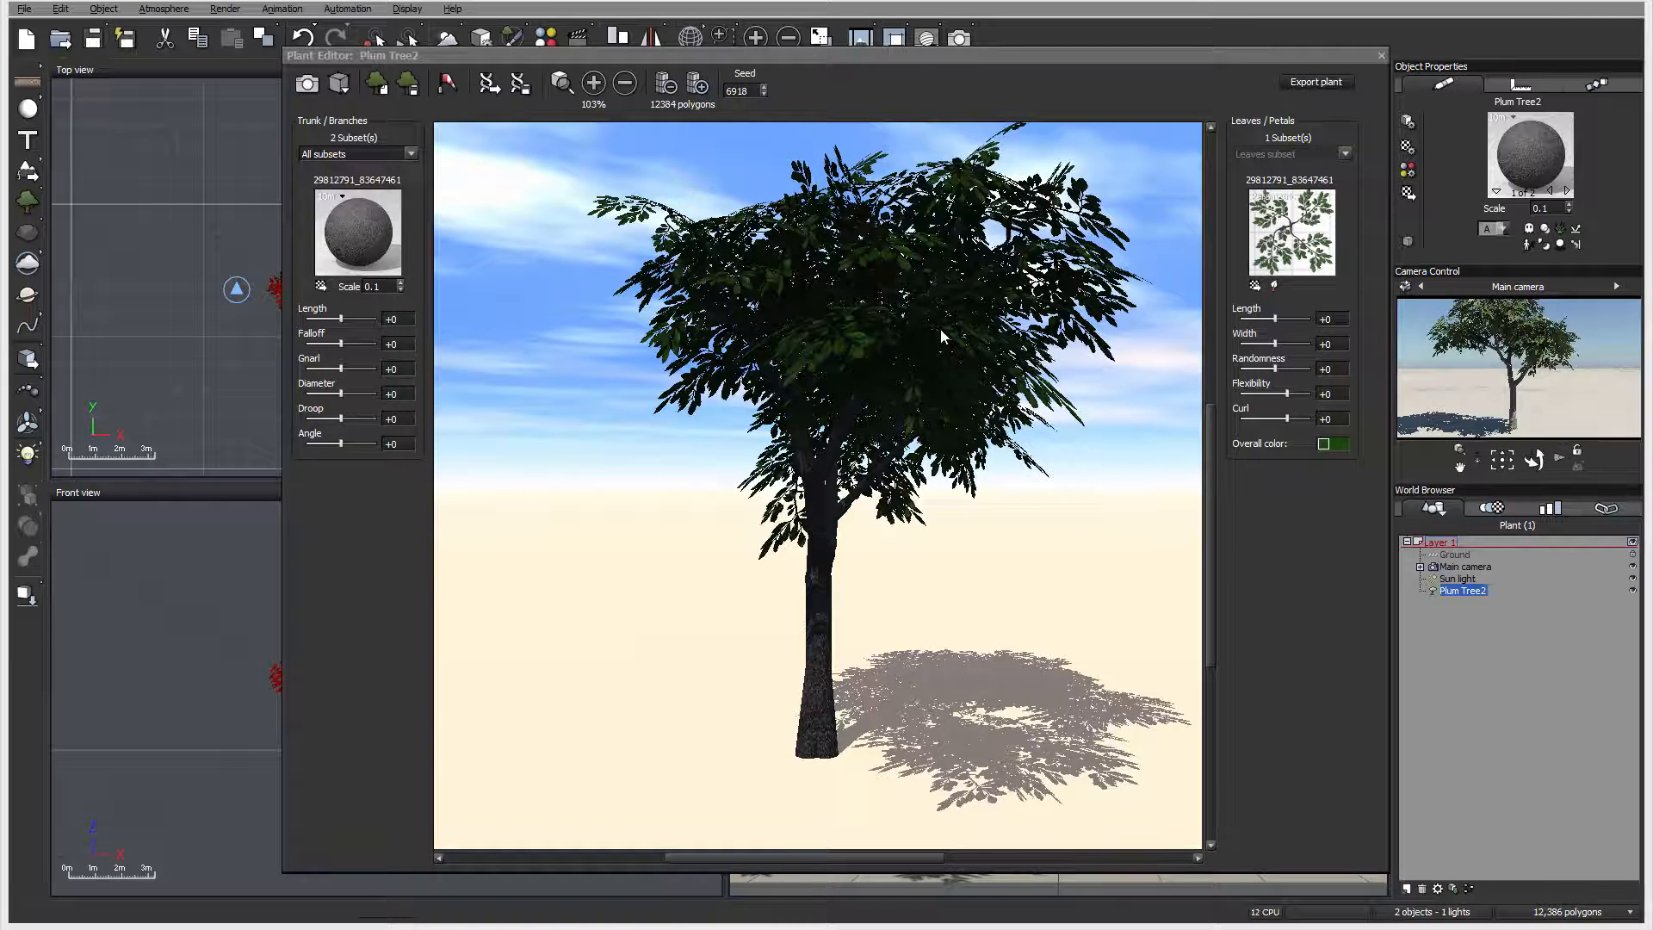
# - Examine the plant's display options, its response to wind options and the available trunk and branch subsets
pyautogui.click(336, 83)
pyautogui.click(297, 101)
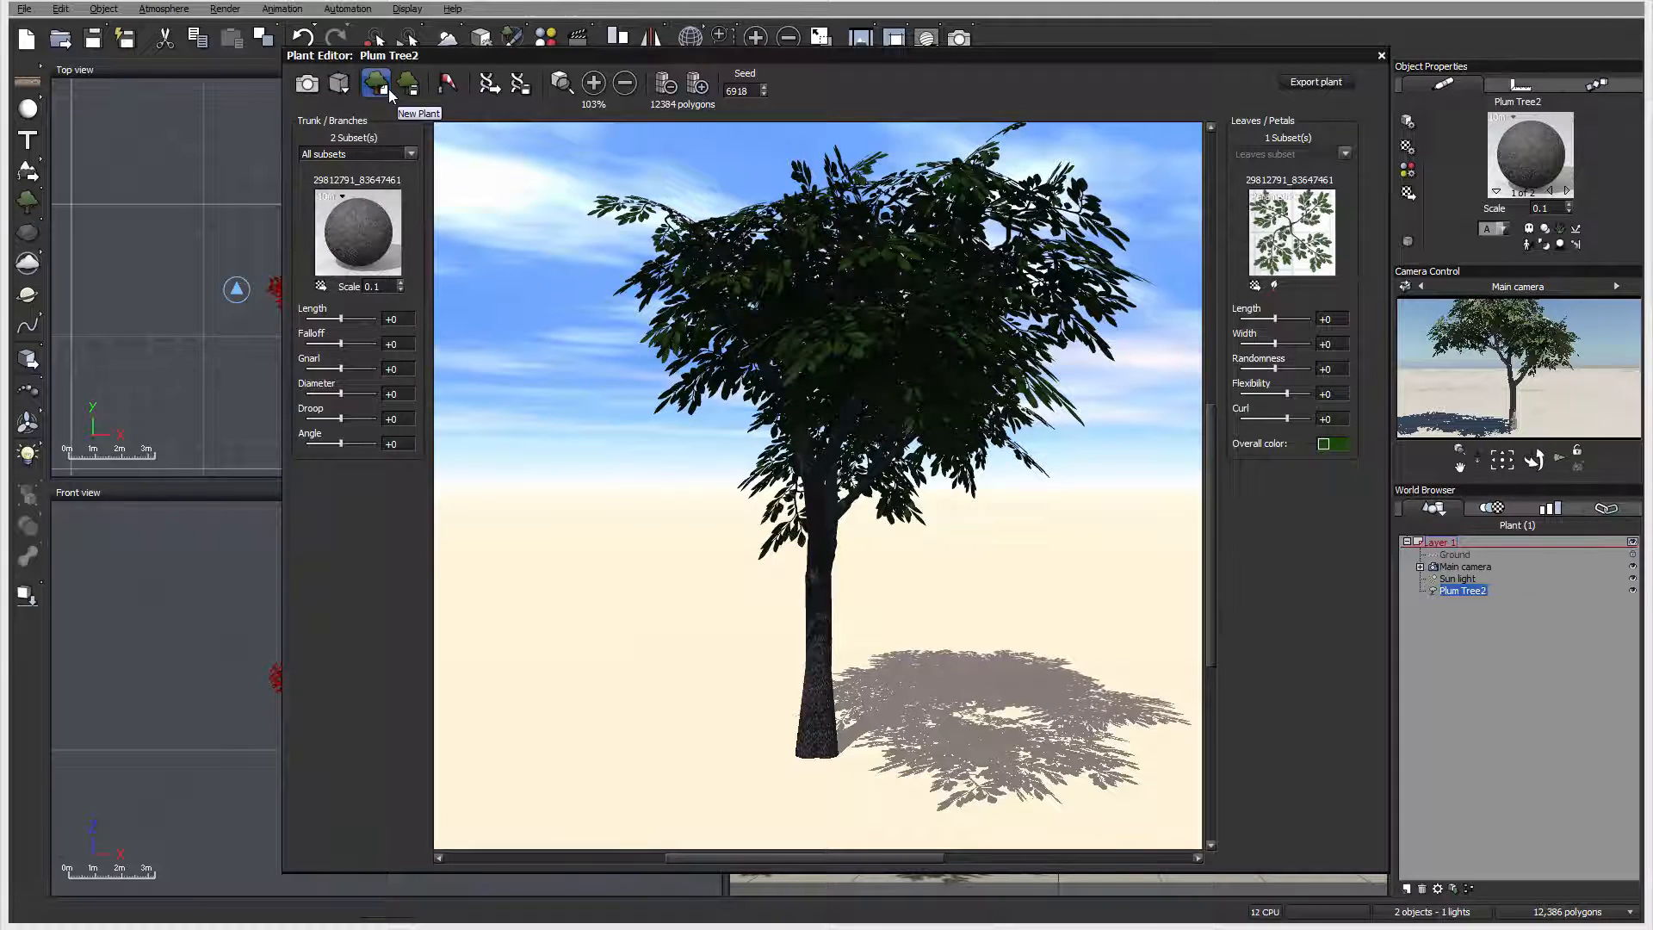
pyautogui.click(448, 86)
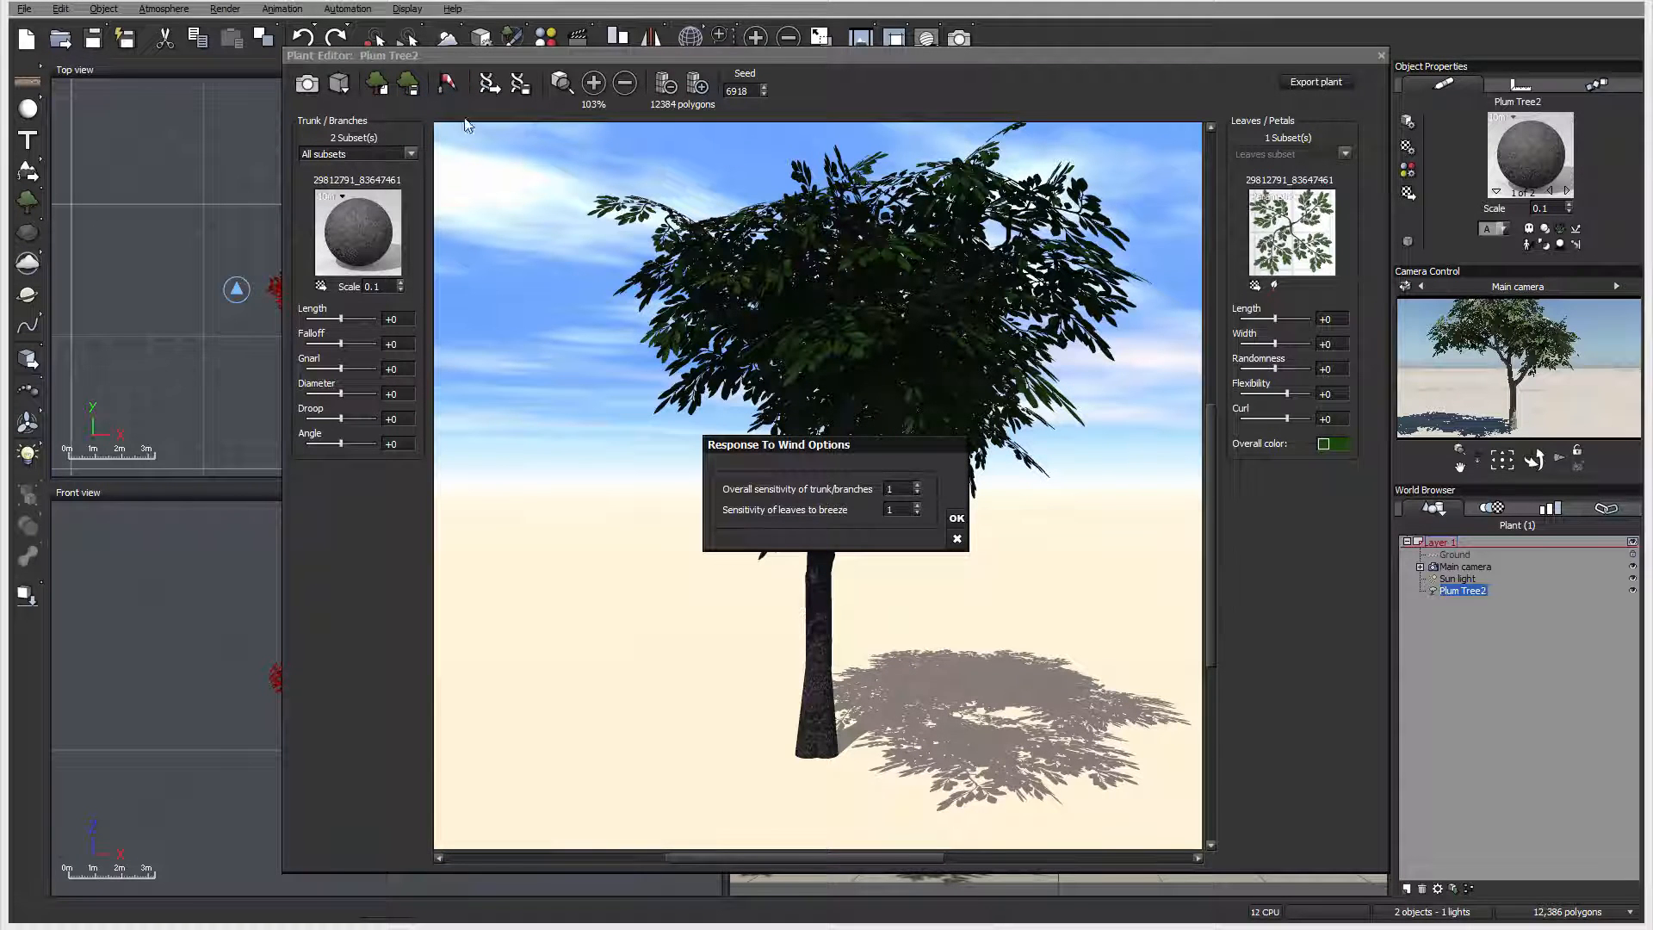
pyautogui.click(955, 538)
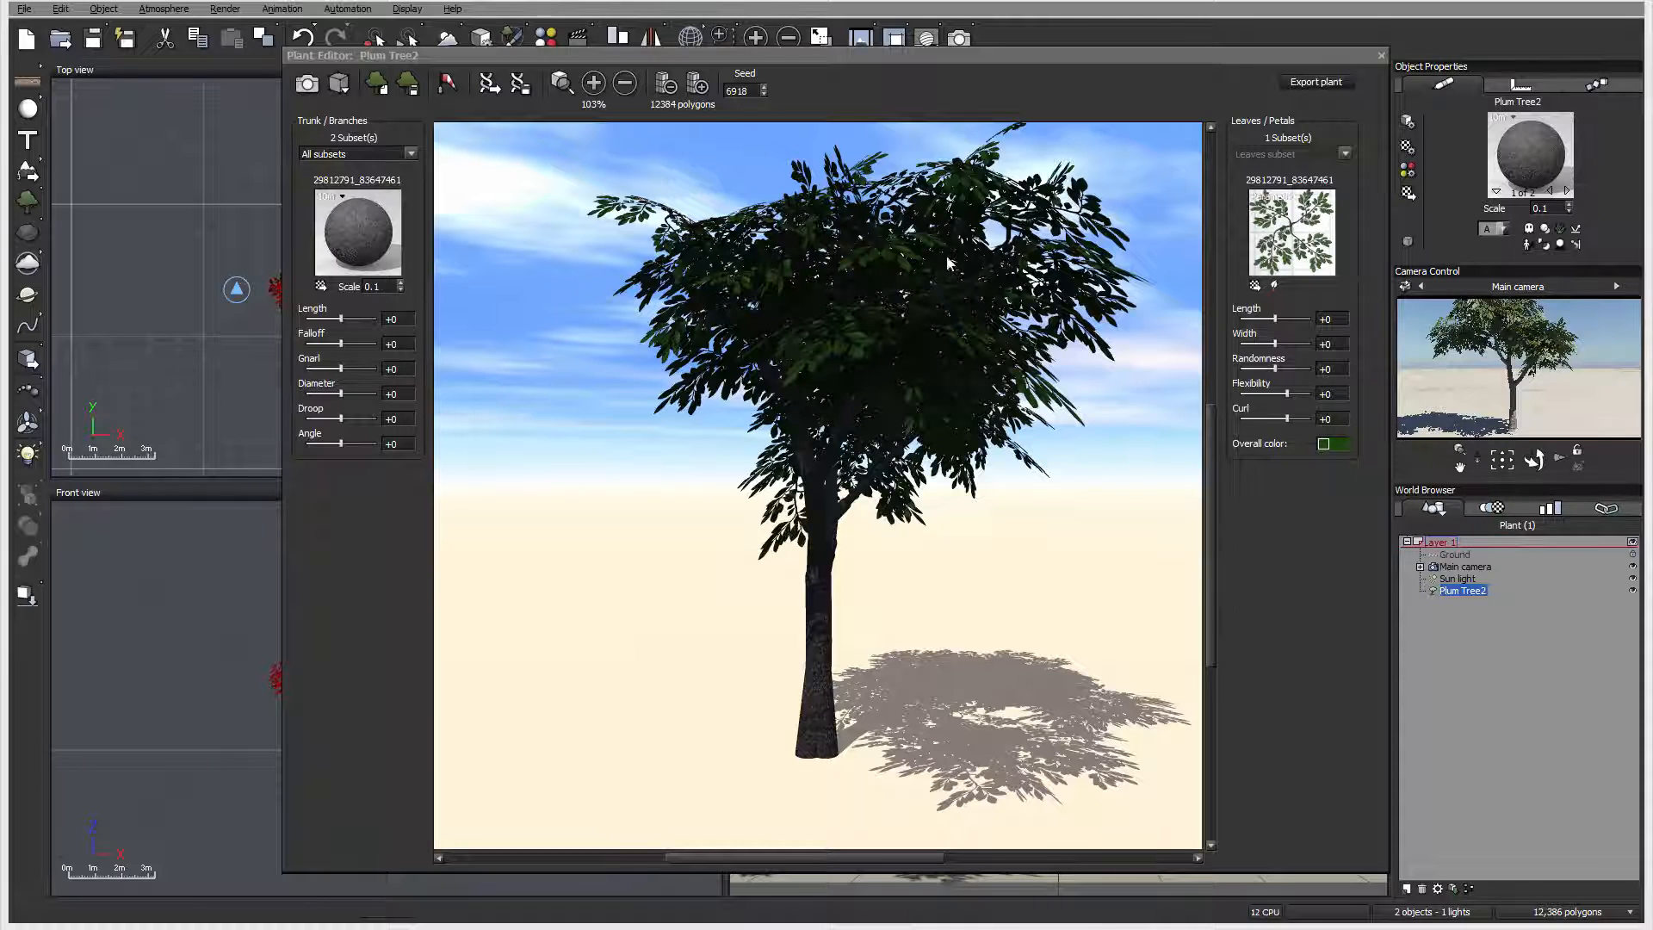
pyautogui.click(363, 153)
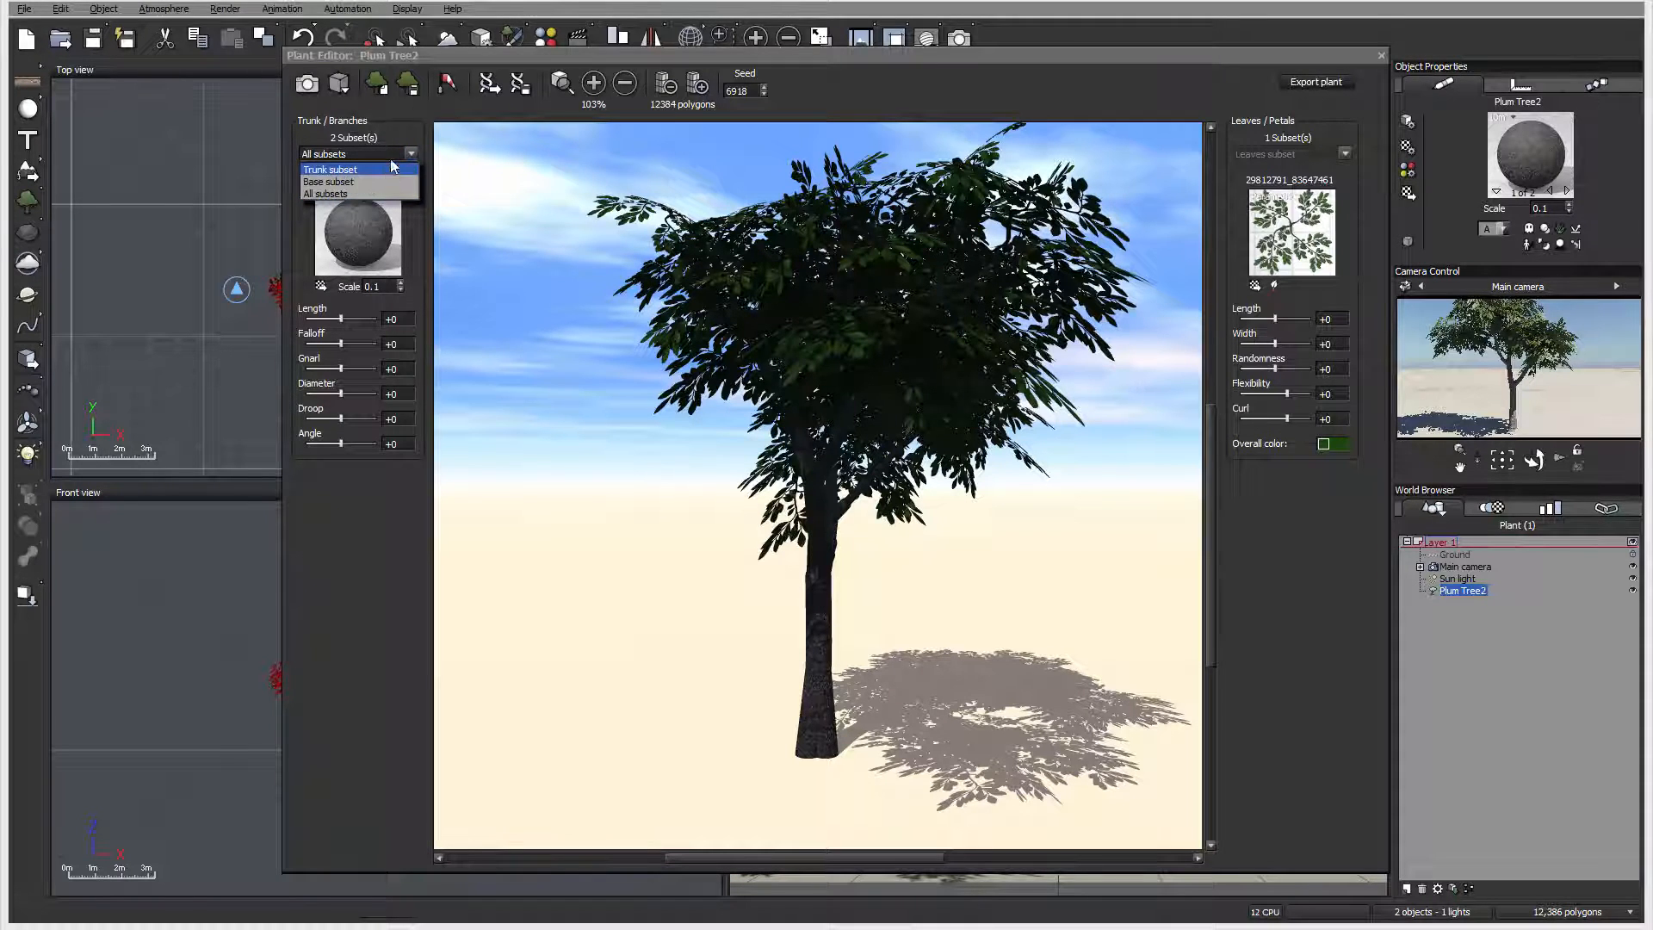
pyautogui.click(409, 116)
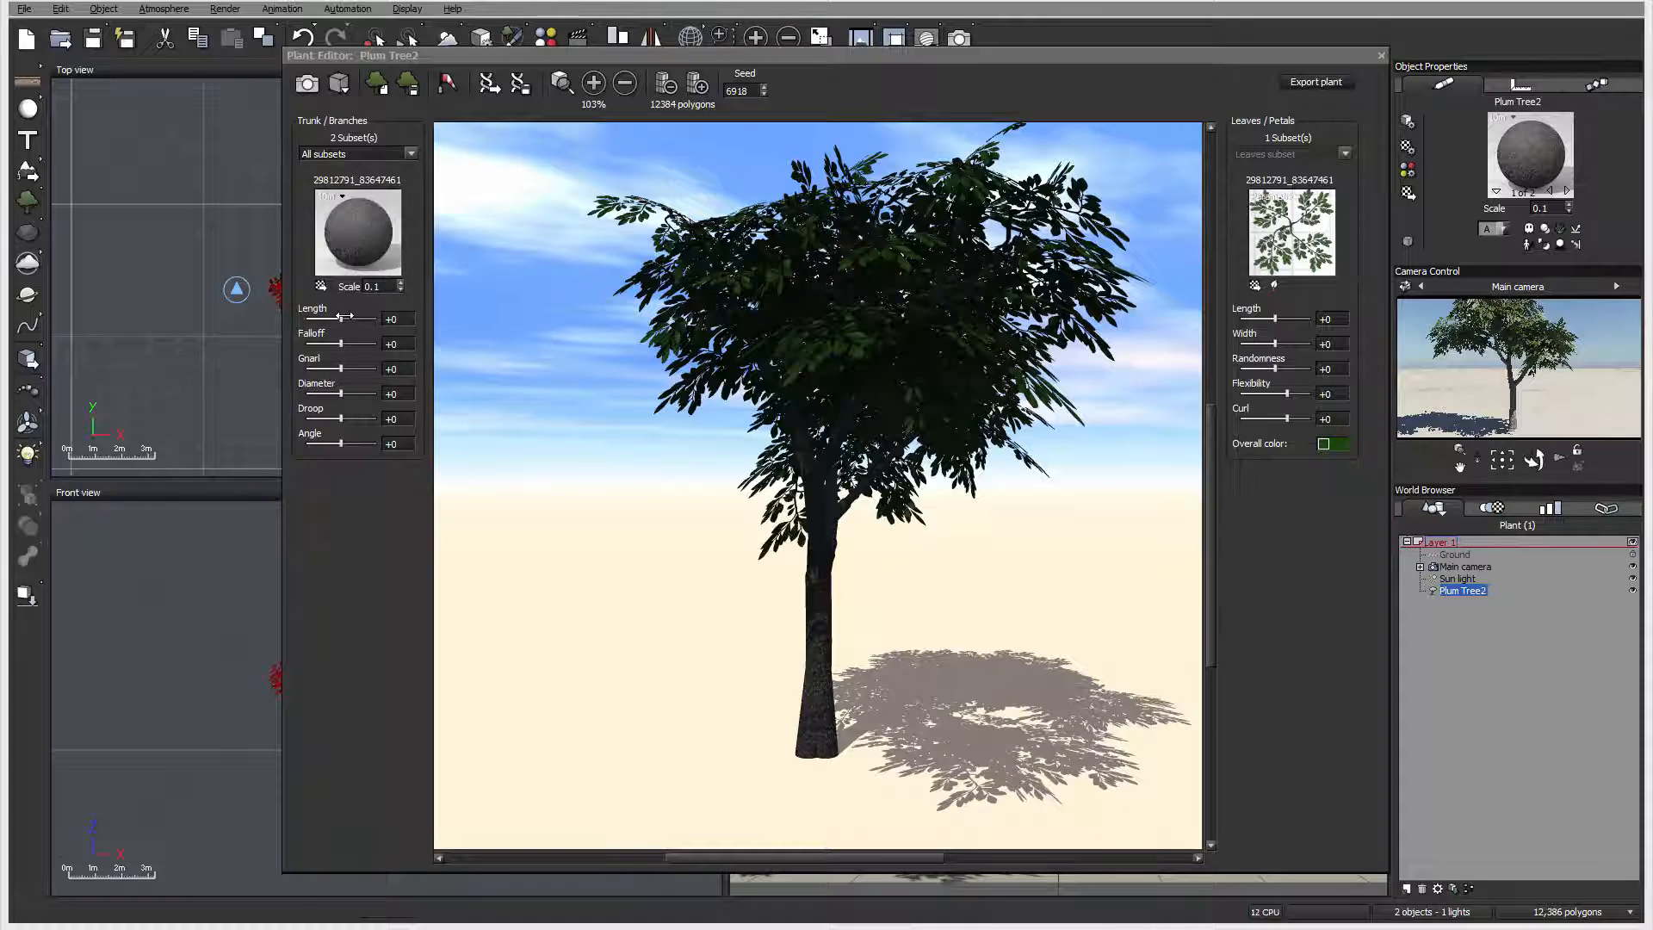
# - For all trunk and branch subsets, set length to -2, falloff to +10, gnarl to +64, diameter to +47, droop to +5 and angle to +12
pyautogui.moveTo(349, 316); pyautogui.dragTo(370, 366)
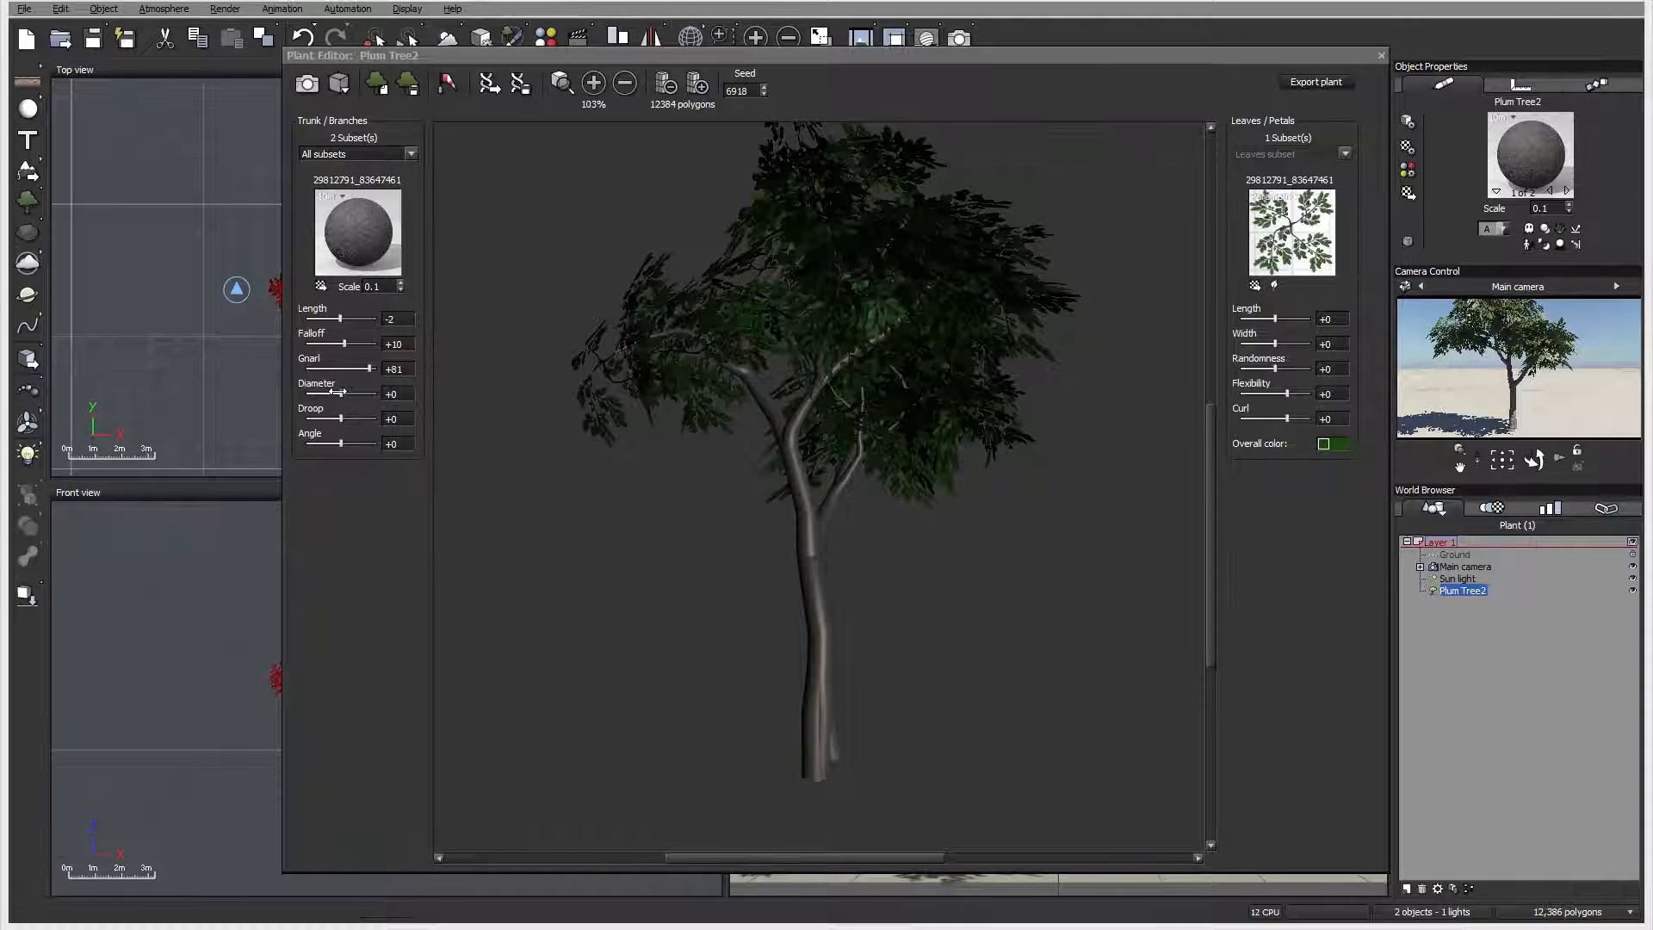
pyautogui.moveTo(337, 392); pyautogui.dragTo(353, 393)
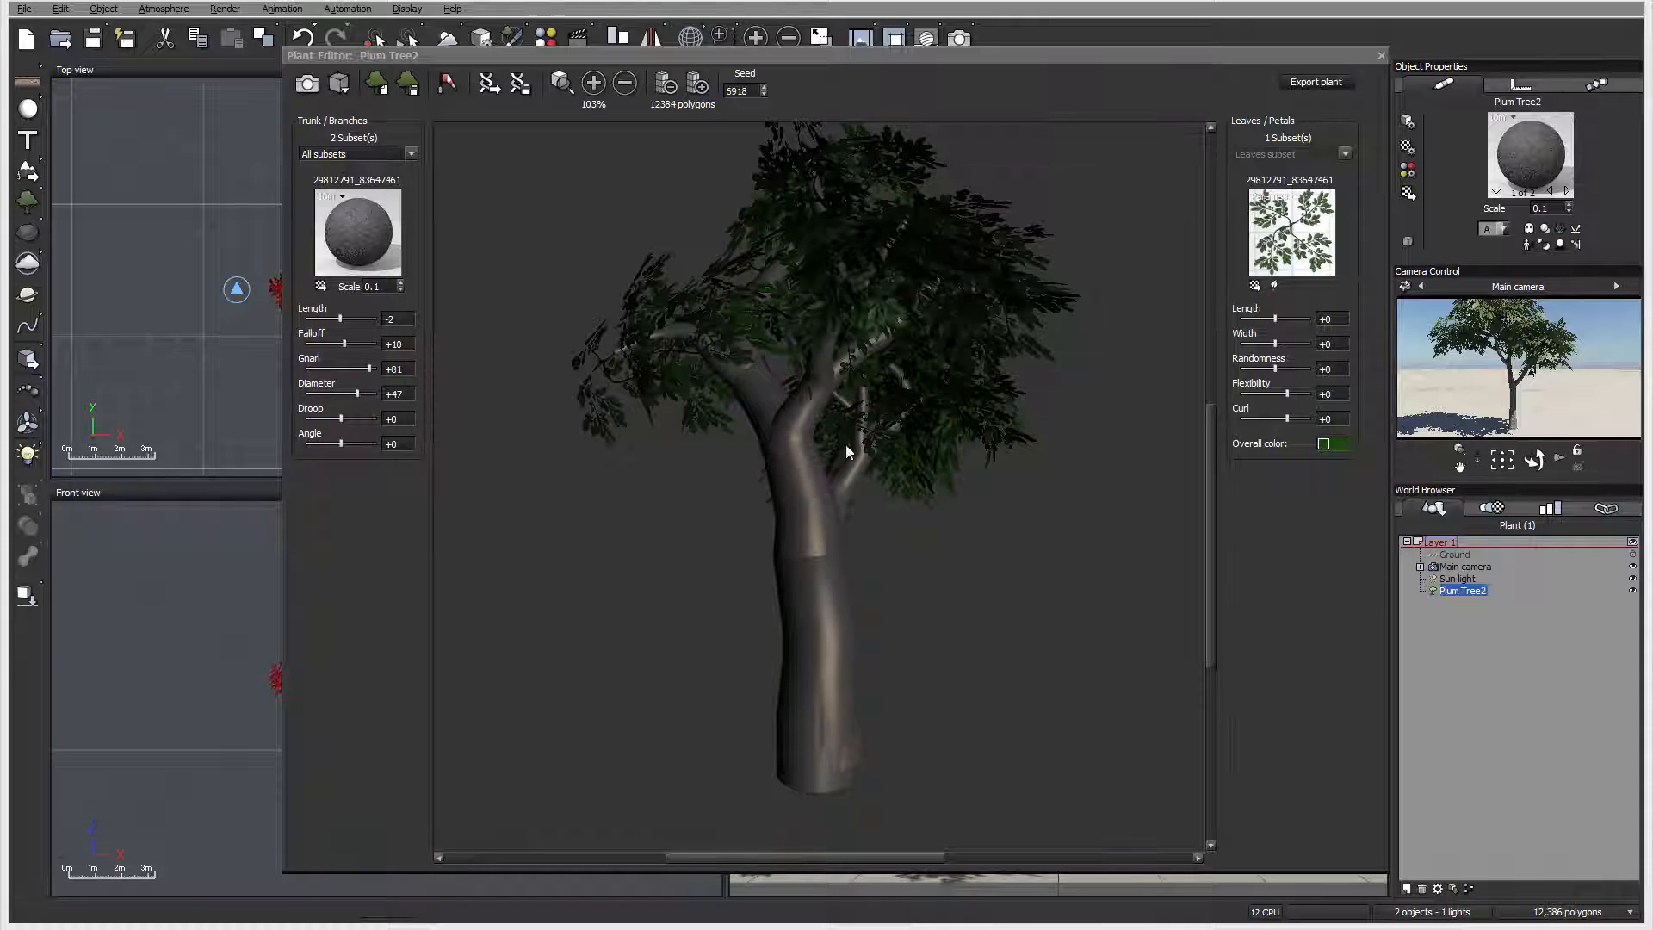
pyautogui.moveTo(370, 371); pyautogui.dragTo(344, 441)
pyautogui.moveTo(895, 494); pyautogui.dragTo(723, 491)
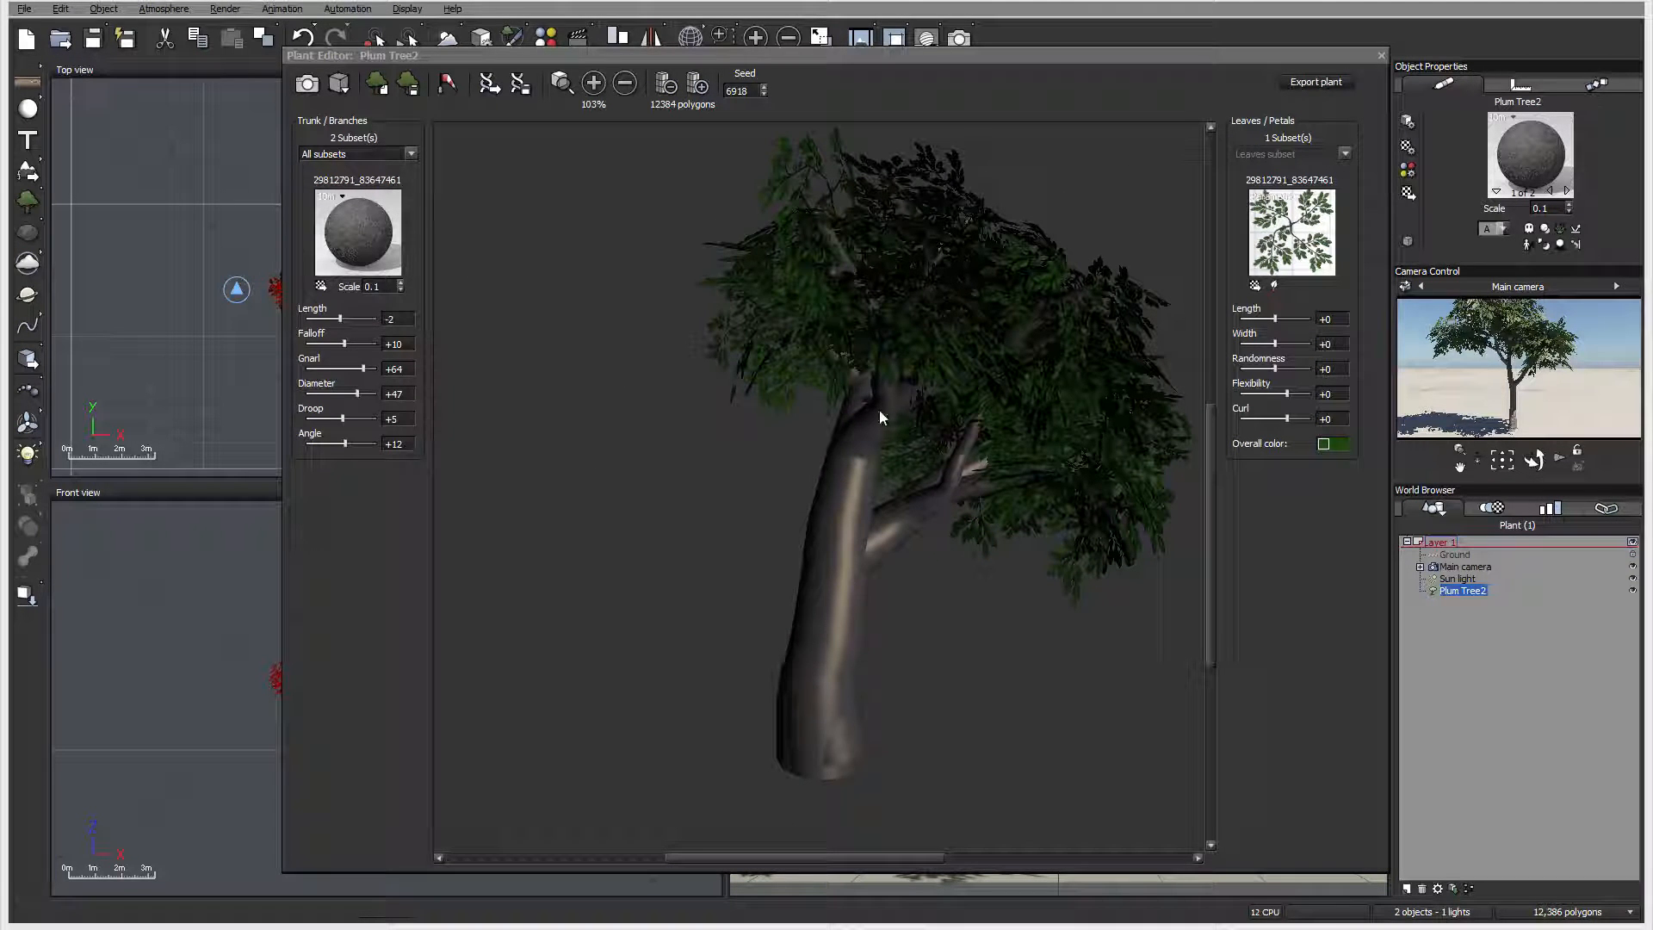
pyautogui.moveTo(877, 474); pyautogui.dragTo(879, 529)
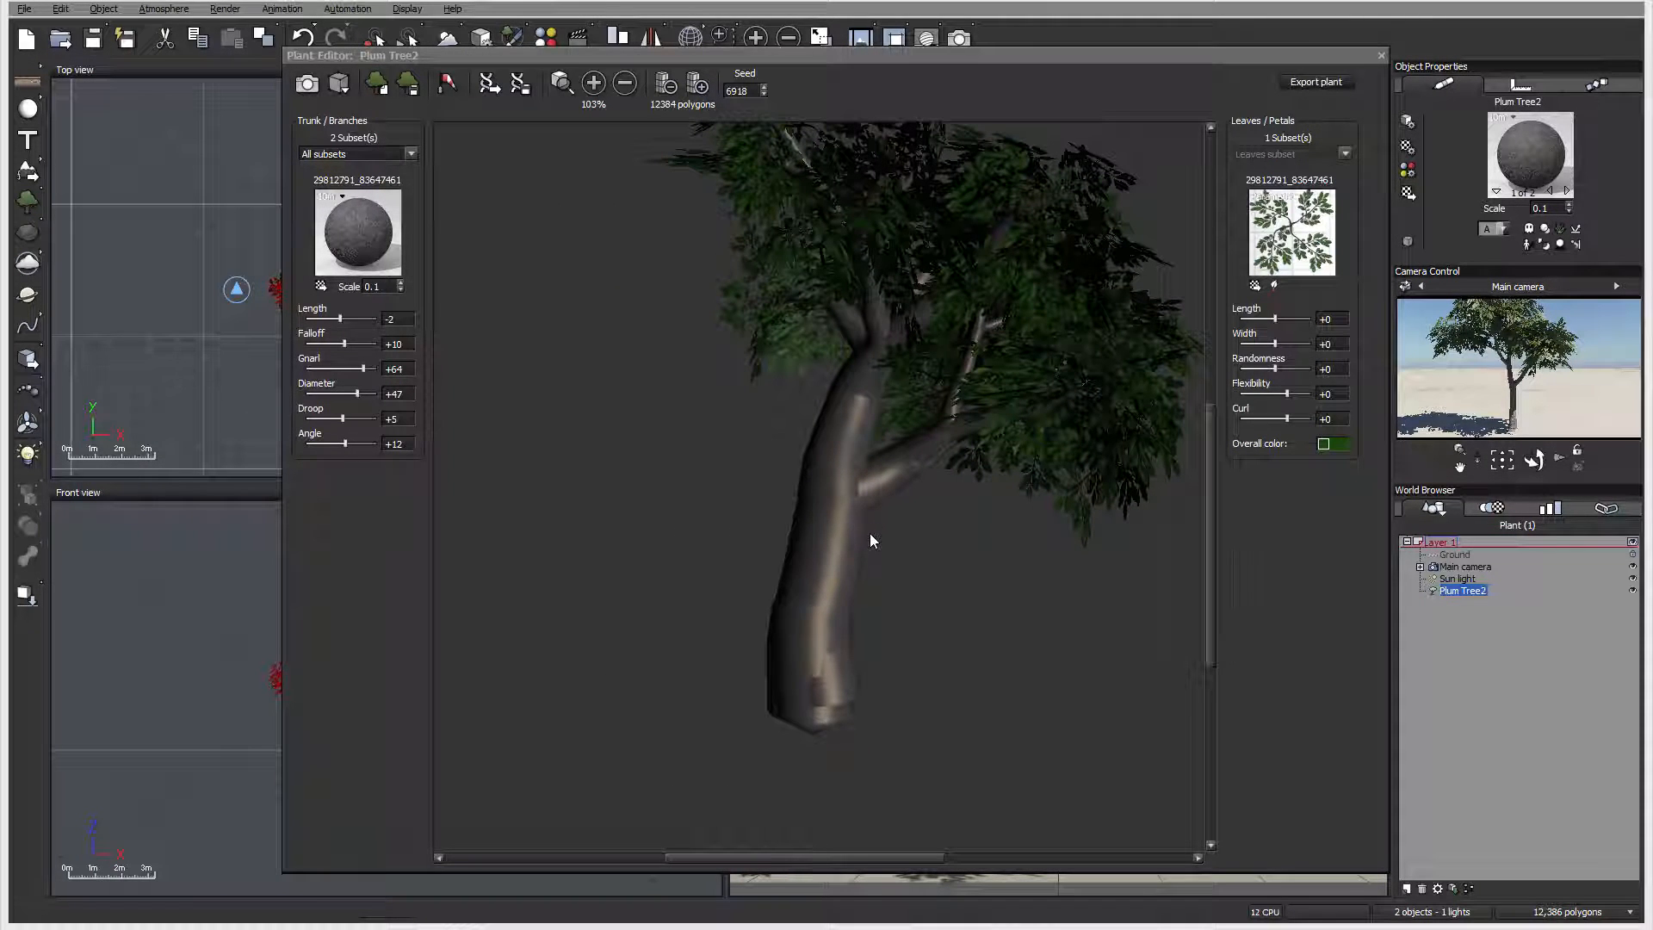
pyautogui.moveTo(864, 530)
pyautogui.mouseDown(button='right')
pyautogui.moveTo(866, 546)
pyautogui.moveTo(878, 485)
pyautogui.moveTo(877, 546)
pyautogui.mouseUp(button='right')
pyautogui.moveTo(873, 343); pyautogui.dragTo(829, 322)
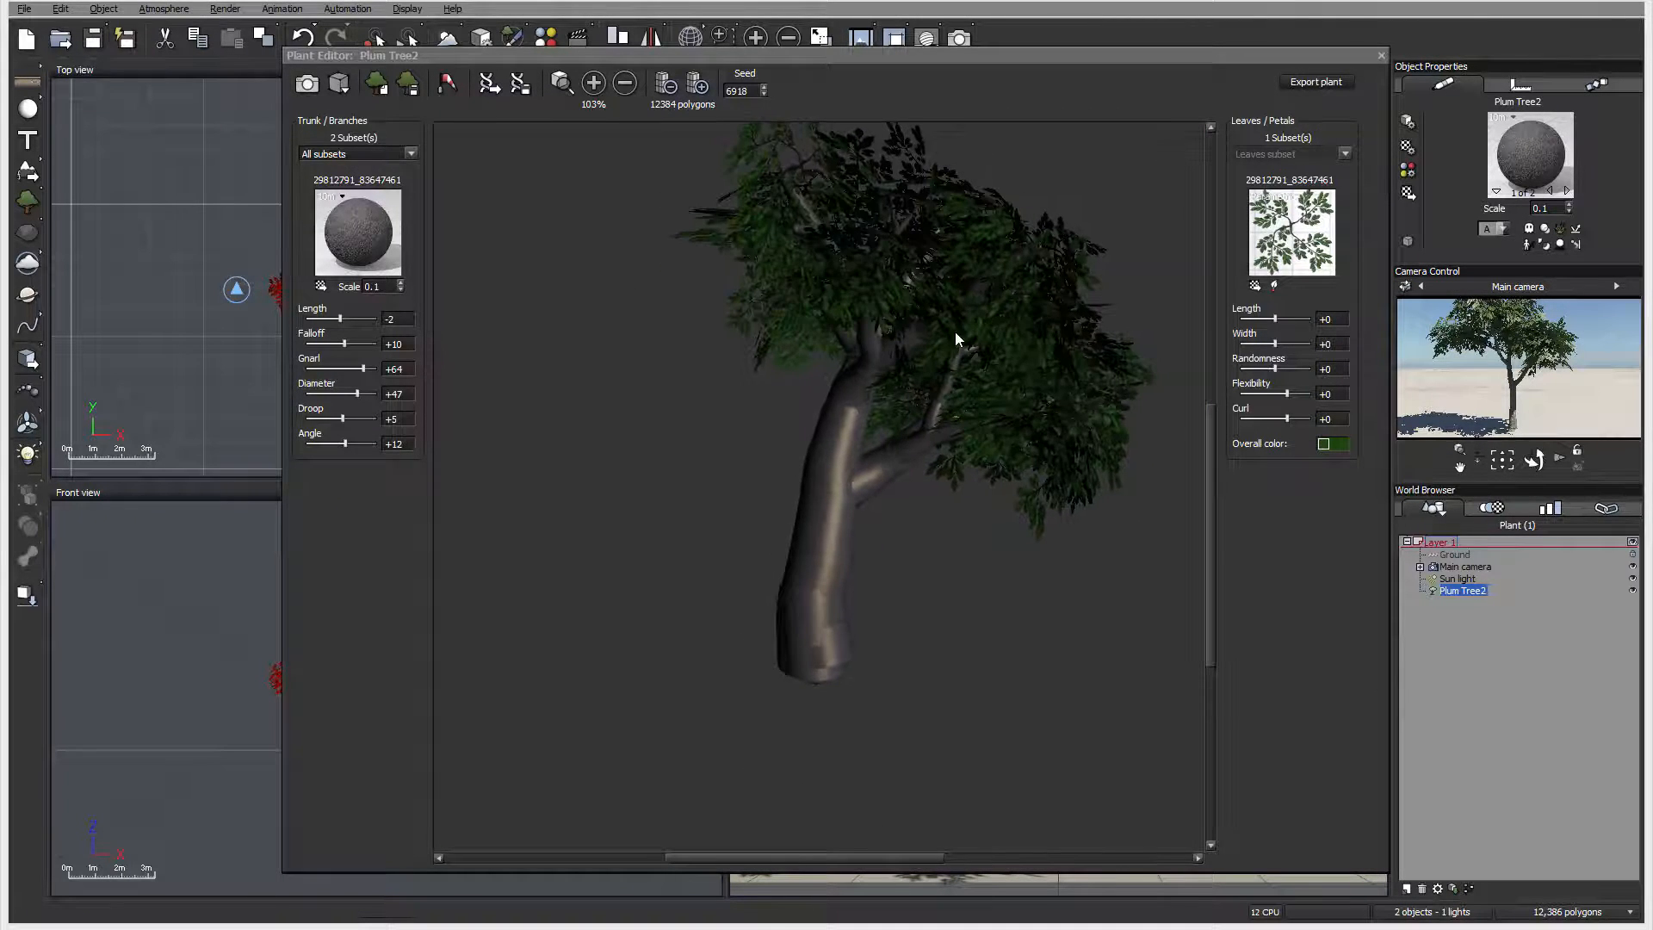
# - Set the trunk subset's droop to +17, and try a diameter of +37 before resetting the diameter to 0
pyautogui.click(396, 156)
pyautogui.click(380, 174)
pyautogui.moveTo(342, 419)
pyautogui.mouseDown()
pyautogui.moveTo(366, 418)
pyautogui.moveTo(346, 418)
pyautogui.moveTo(356, 395)
pyautogui.mouseUp()
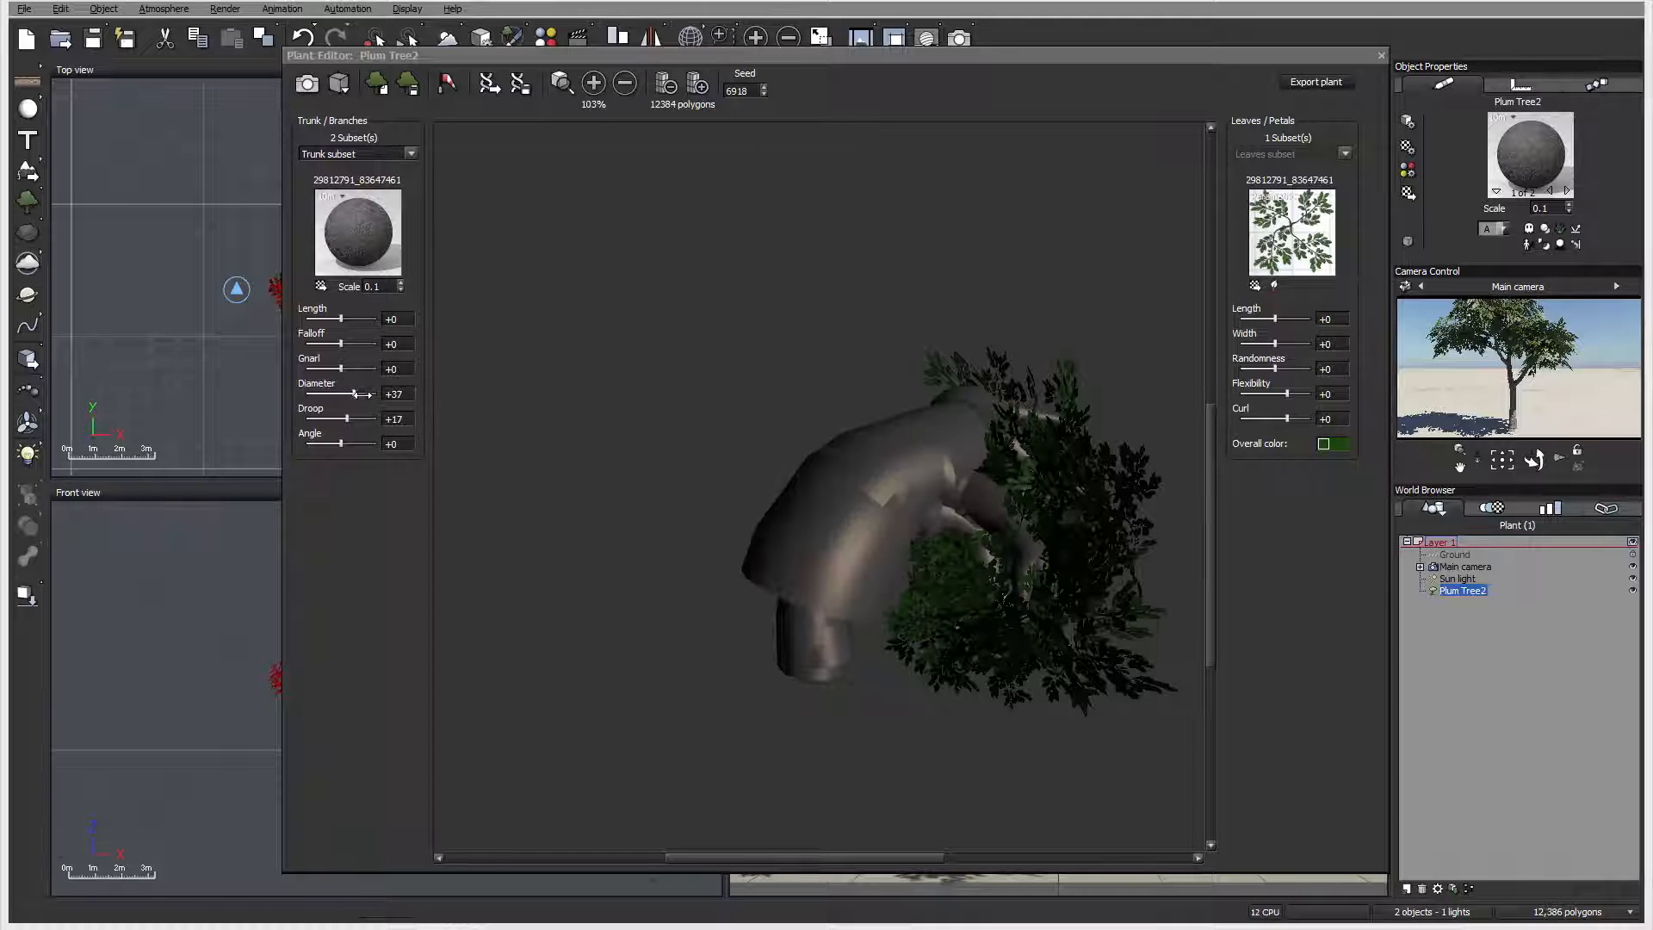
pyautogui.moveTo(984, 520); pyautogui.dragTo(860, 557)
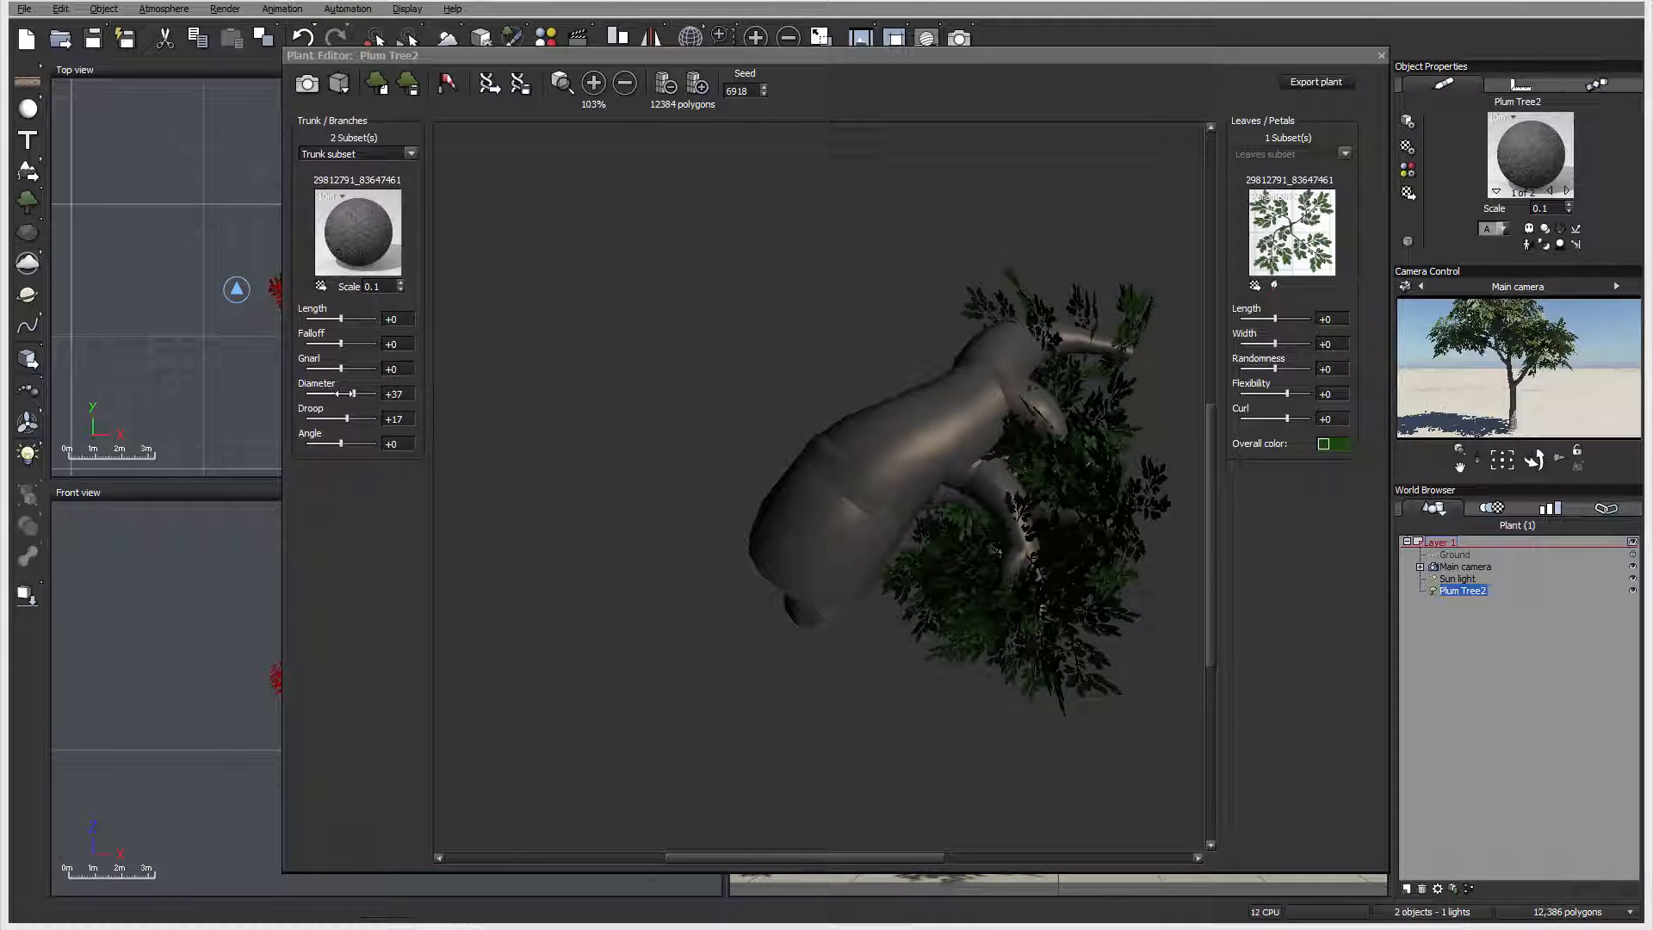
pyautogui.moveTo(353, 393); pyautogui.dragTo(341, 394)
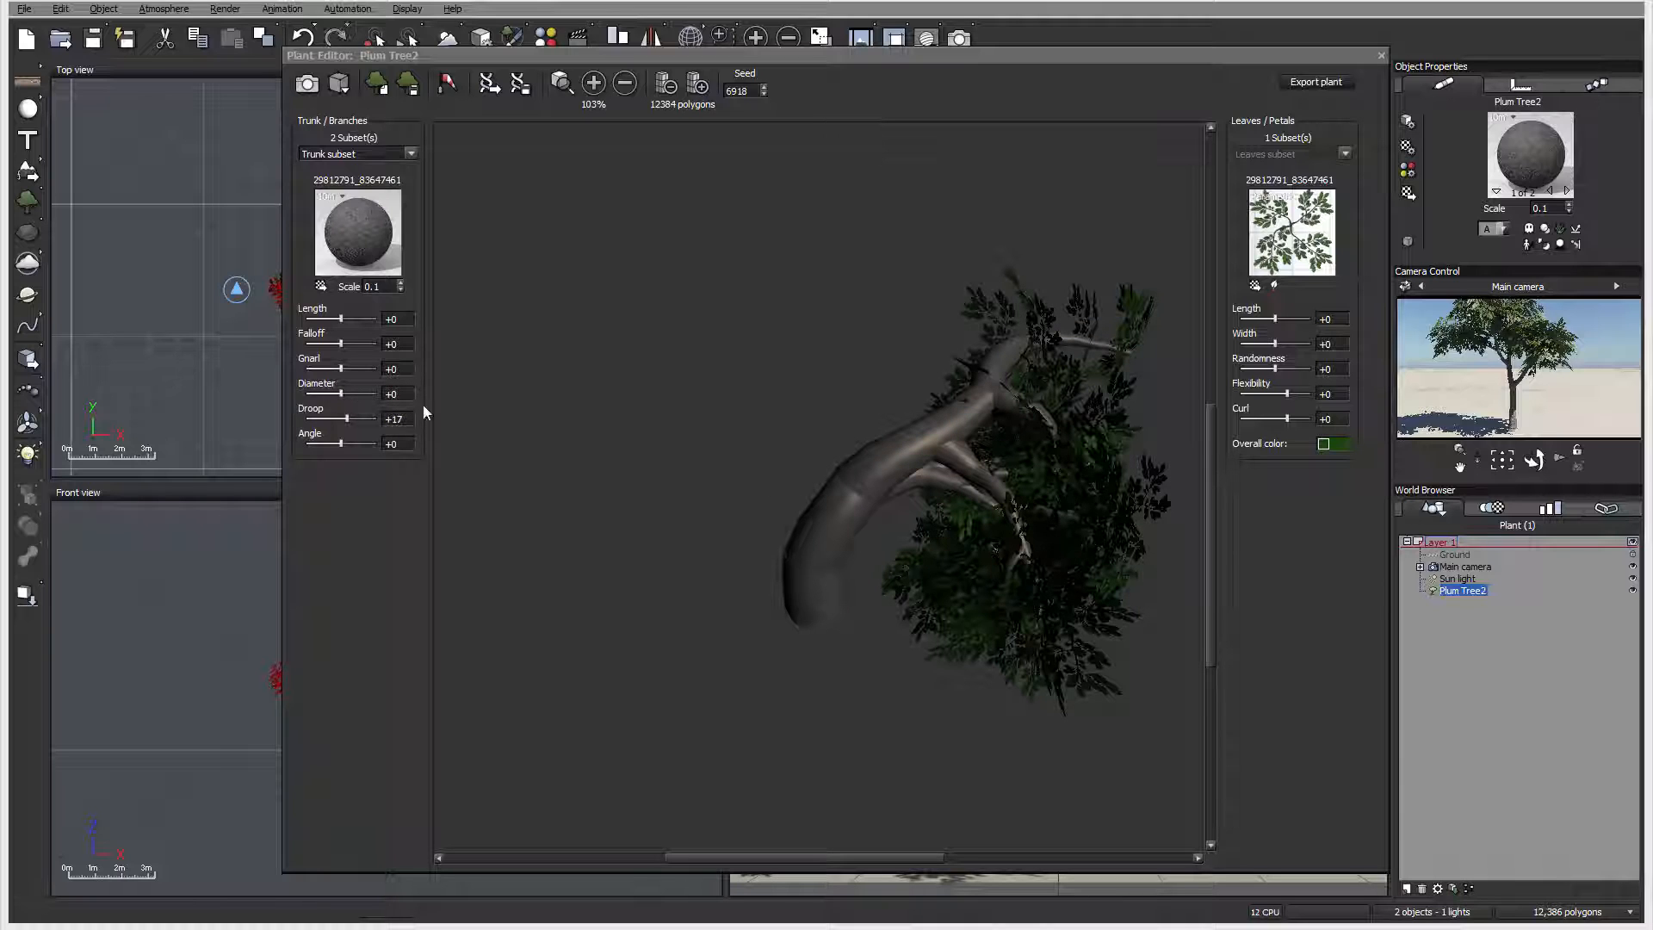
# - Try a larger diameter on the base subset and return it to 0
pyautogui.click(413, 153)
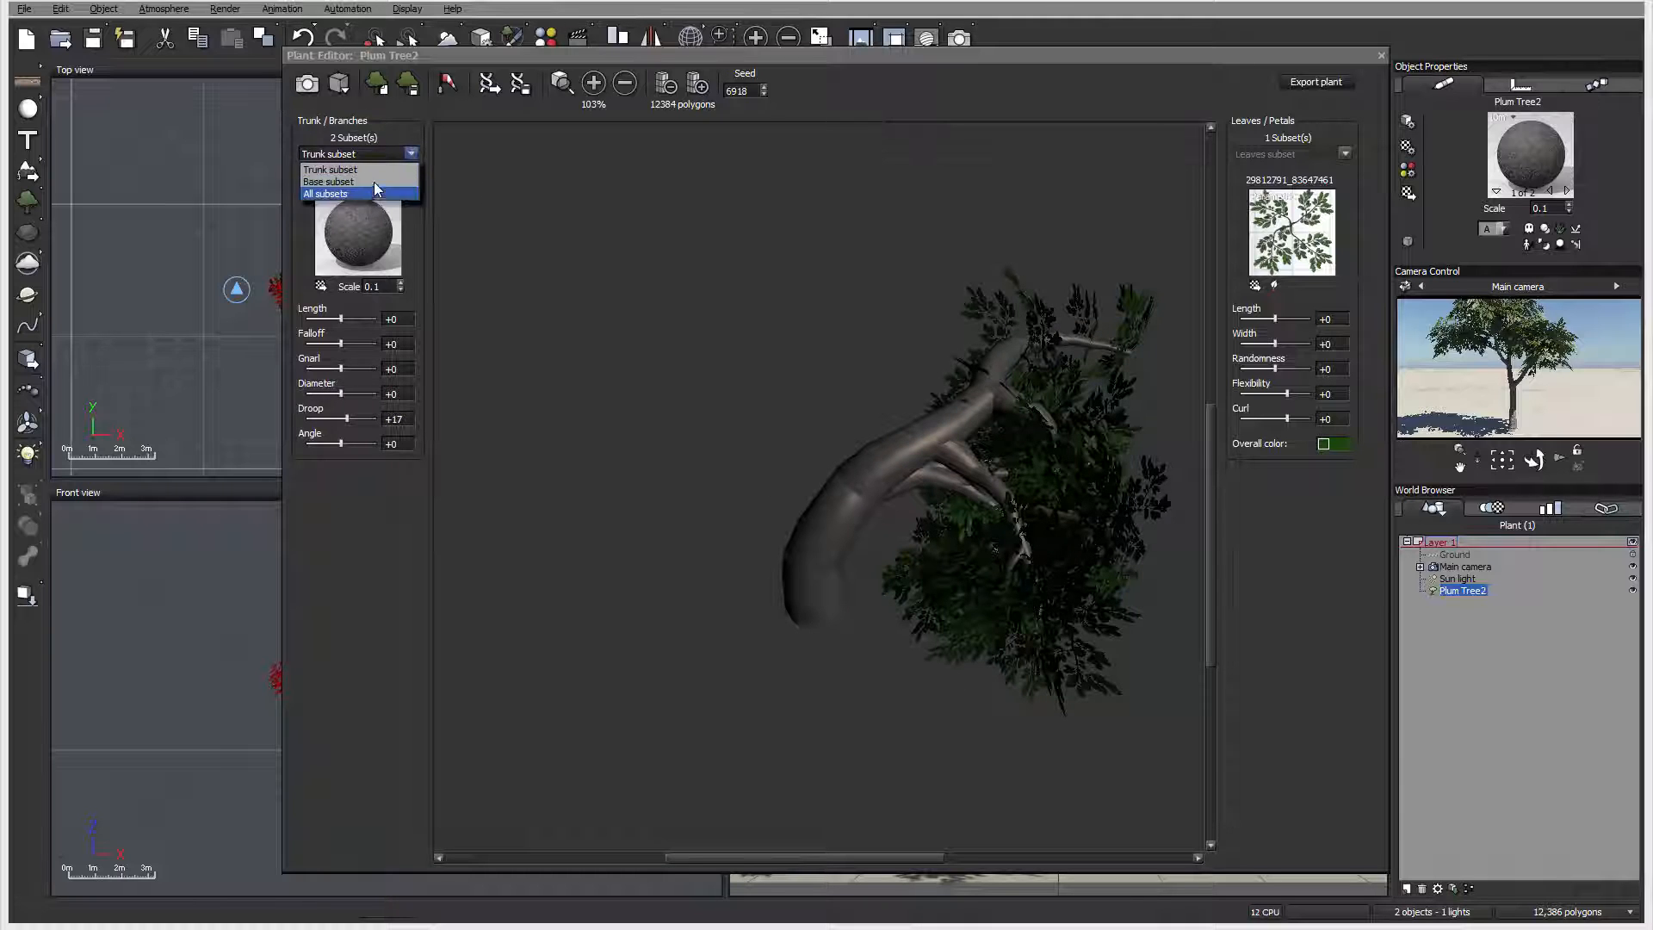
pyautogui.click(373, 181)
pyautogui.moveTo(341, 394); pyautogui.dragTo(346, 397)
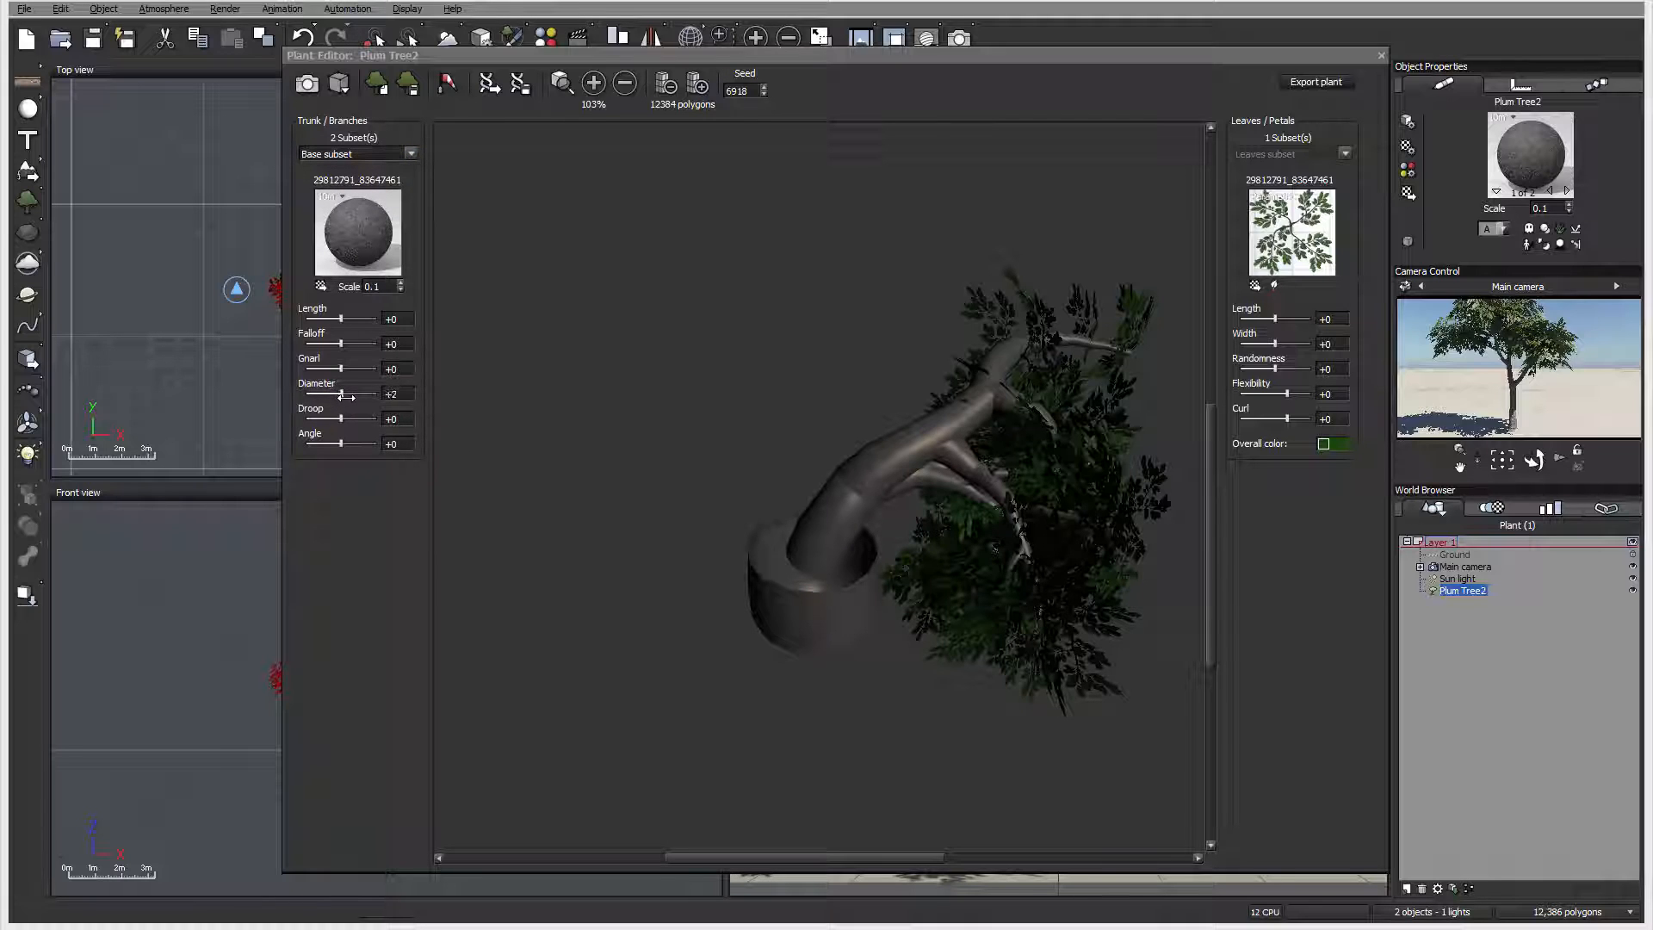
pyautogui.moveTo(816, 427); pyautogui.dragTo(940, 355)
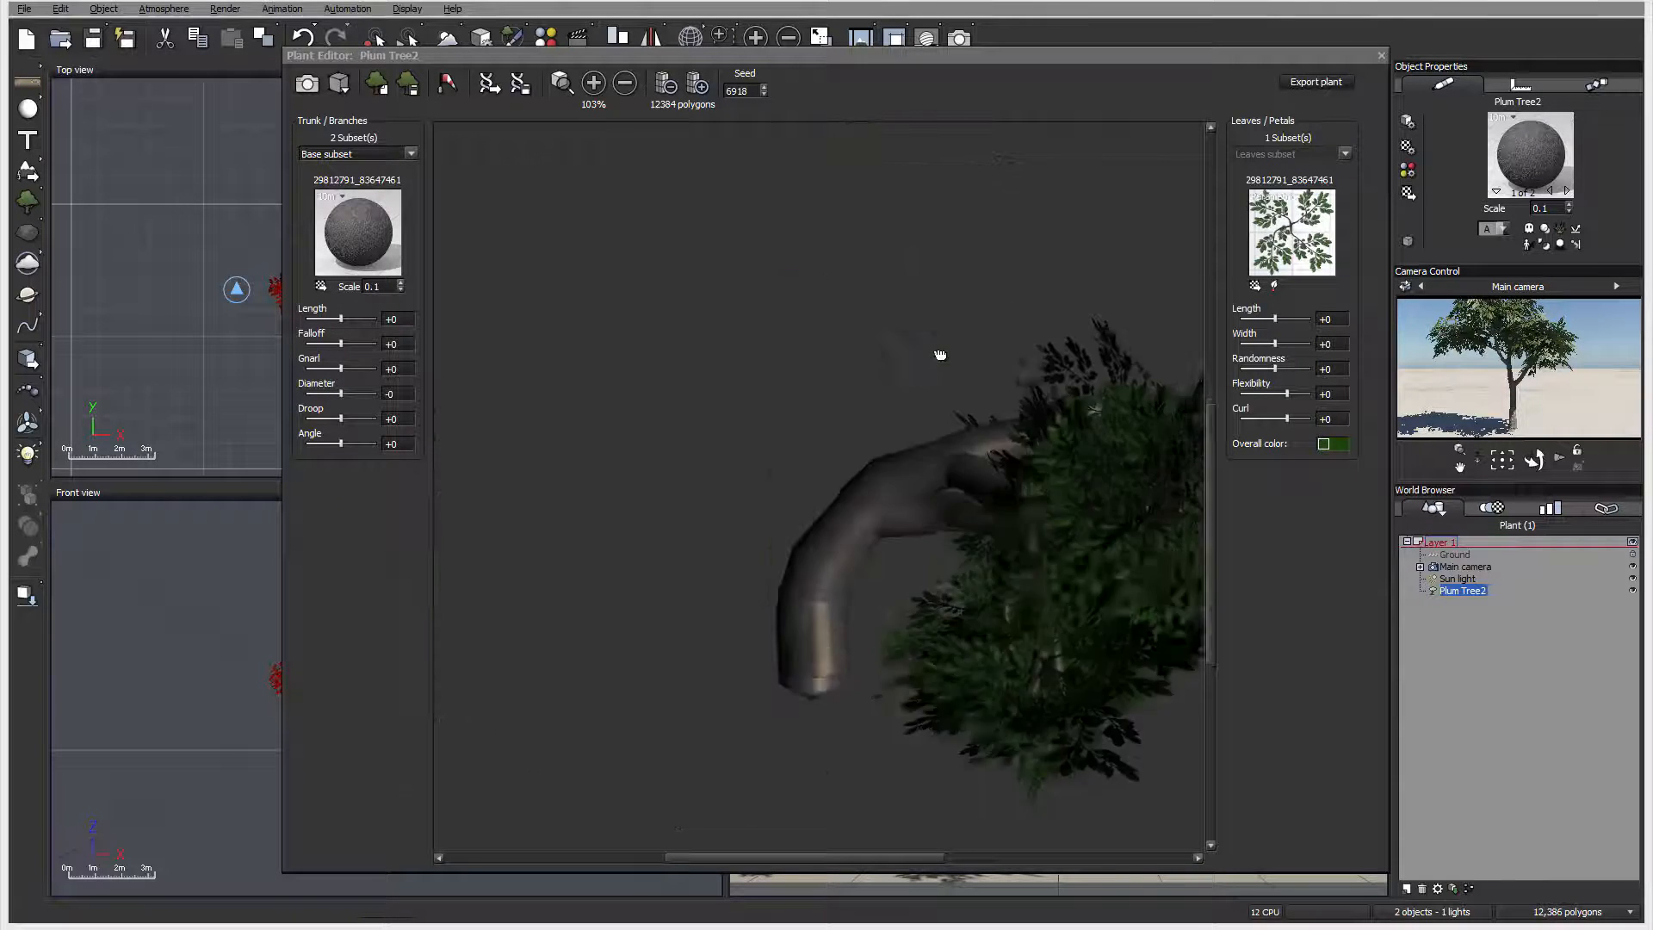
# - For all trunk and branch subsets, set gnarl to +34, diameter to +32, droop to -7 and angle to -13
pyautogui.click(401, 155)
pyautogui.click(369, 193)
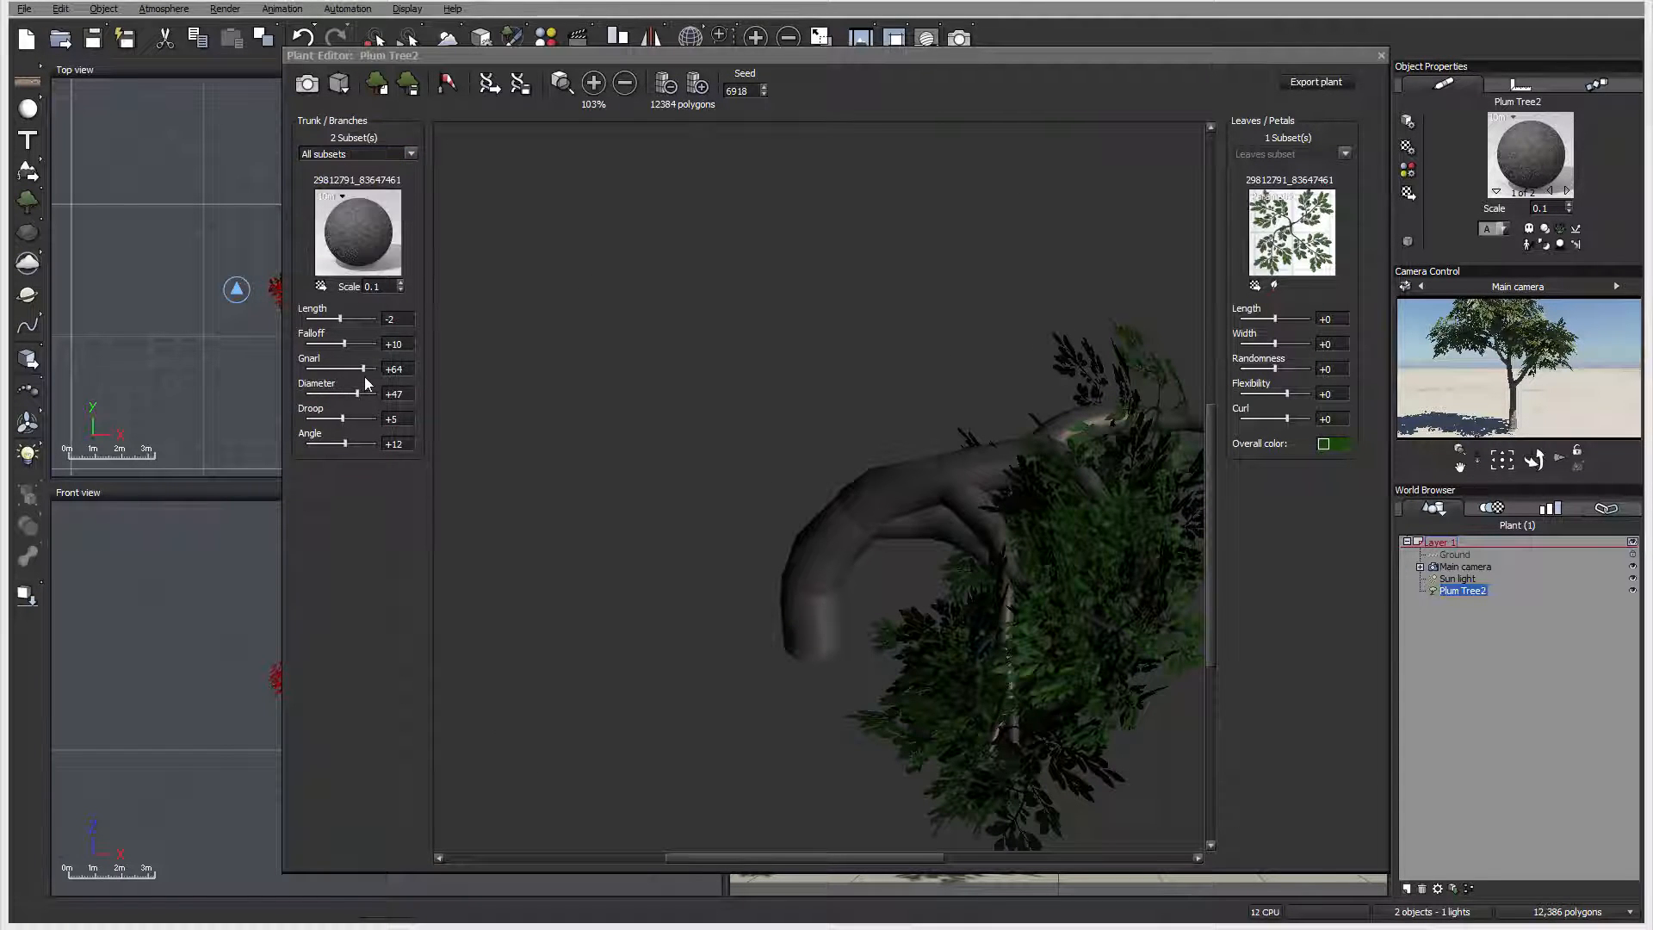
pyautogui.moveTo(361, 373); pyautogui.dragTo(338, 419)
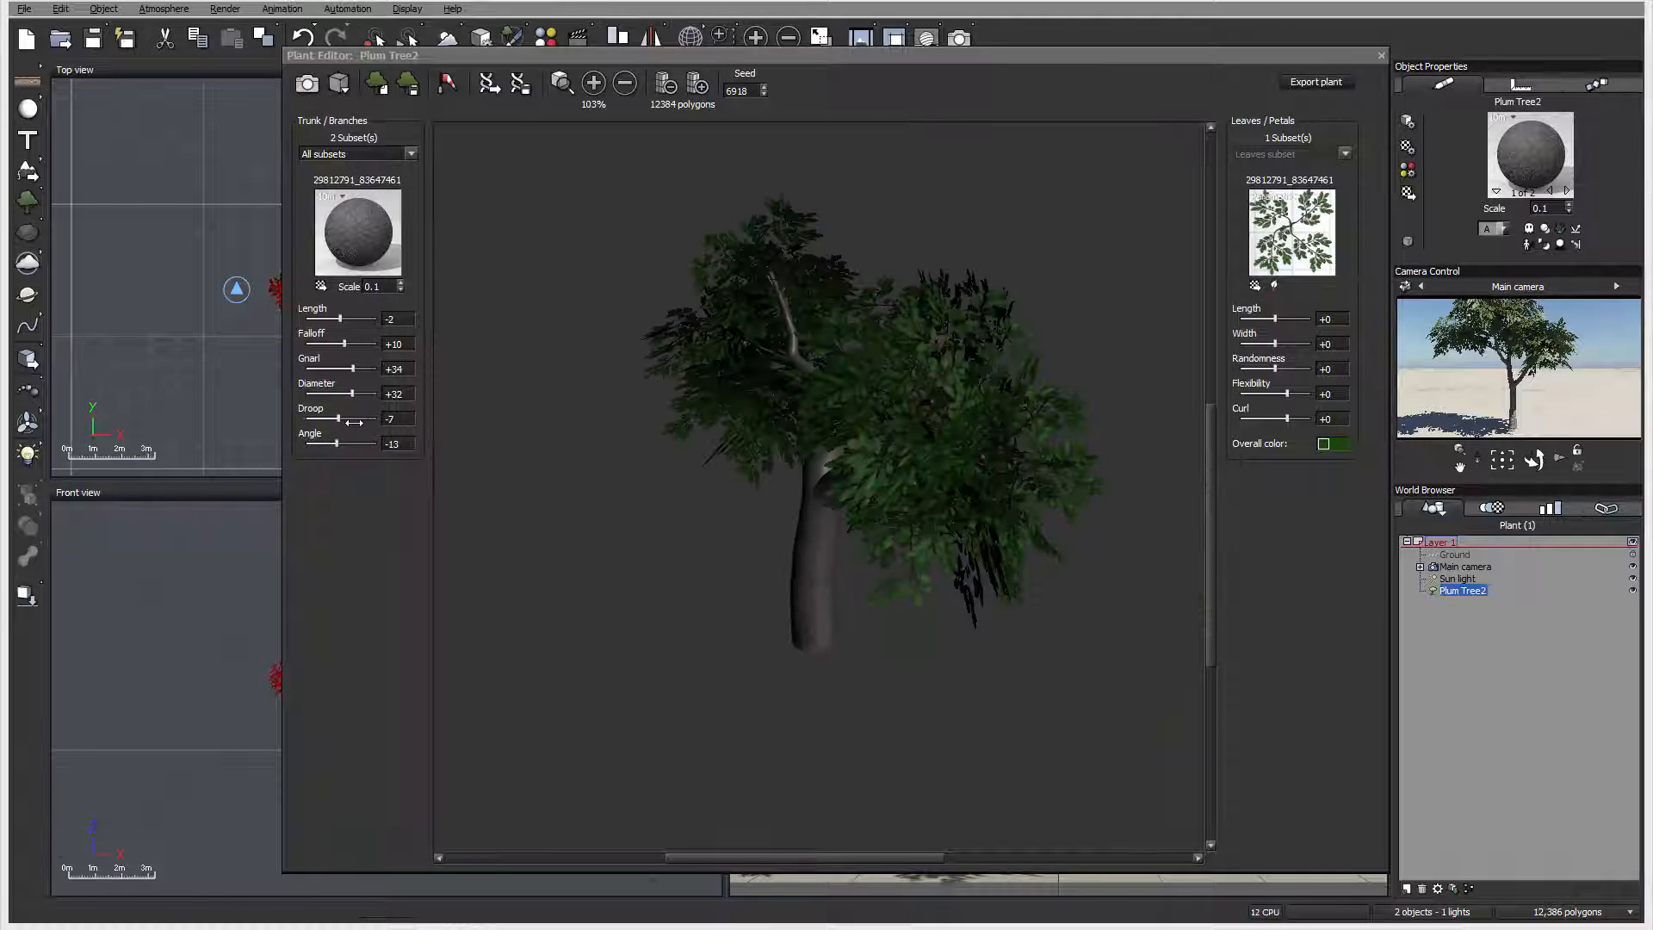
pyautogui.moveTo(805, 355)
pyautogui.mouseDown()
pyautogui.moveTo(804, 276)
pyautogui.moveTo(793, 325)
pyautogui.moveTo(814, 331)
pyautogui.mouseUp()
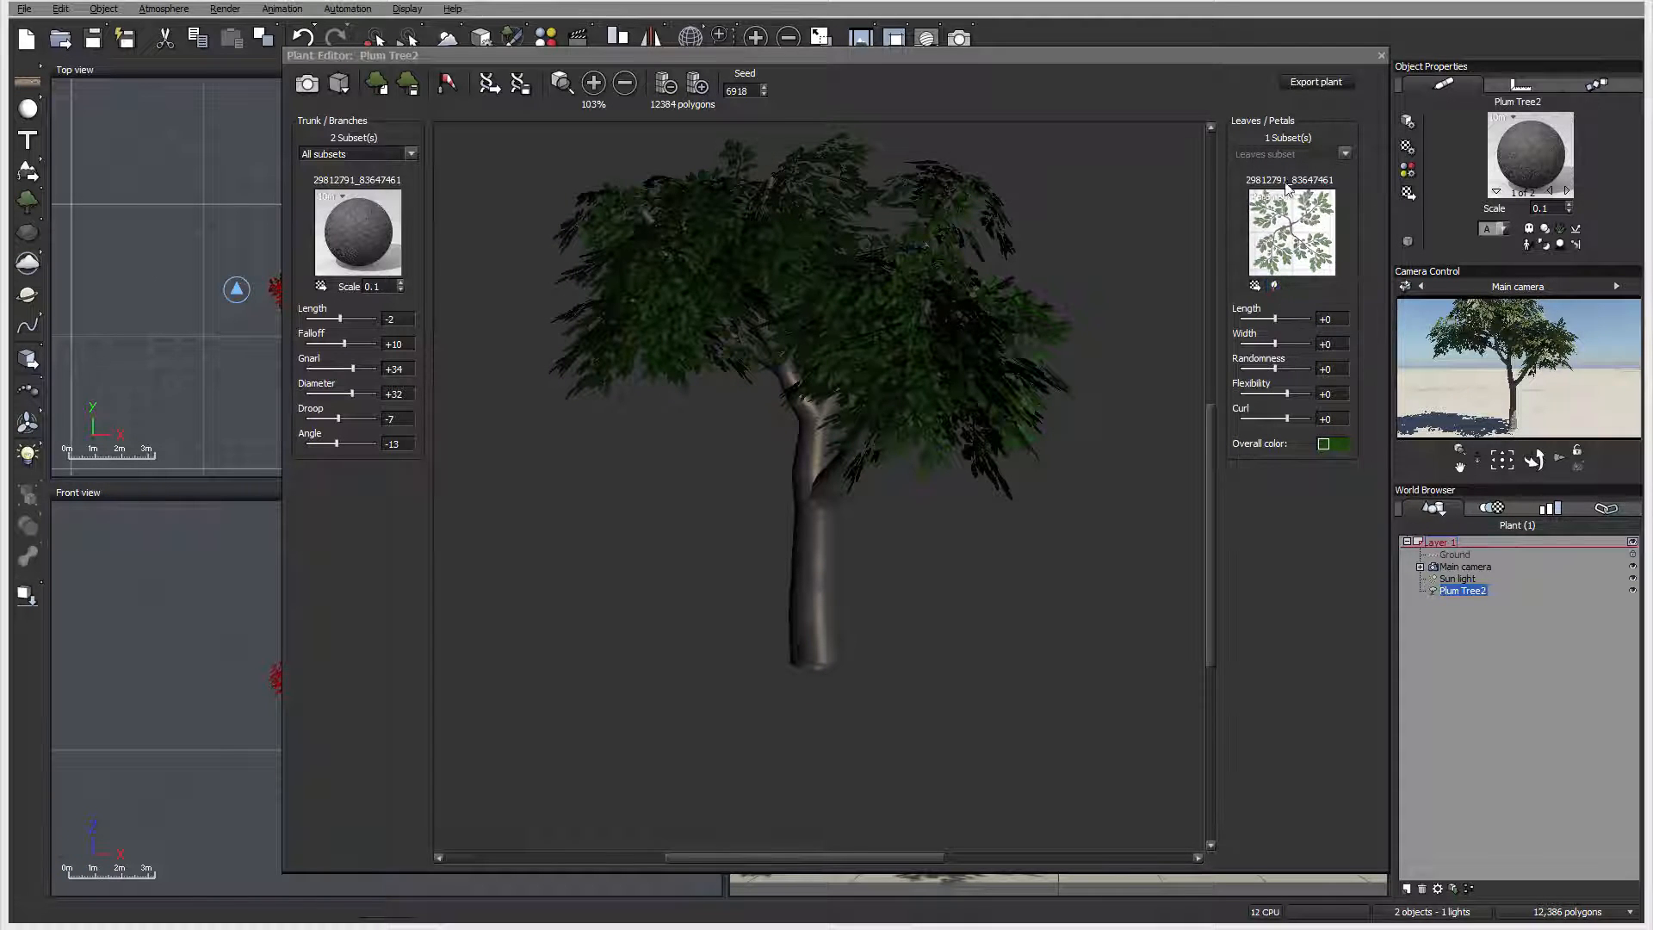
# - Examine the color and transparency settings of the leaf material, close them without changes, and inspect the tree from several angles
pyautogui.doubleClick(1298, 262)
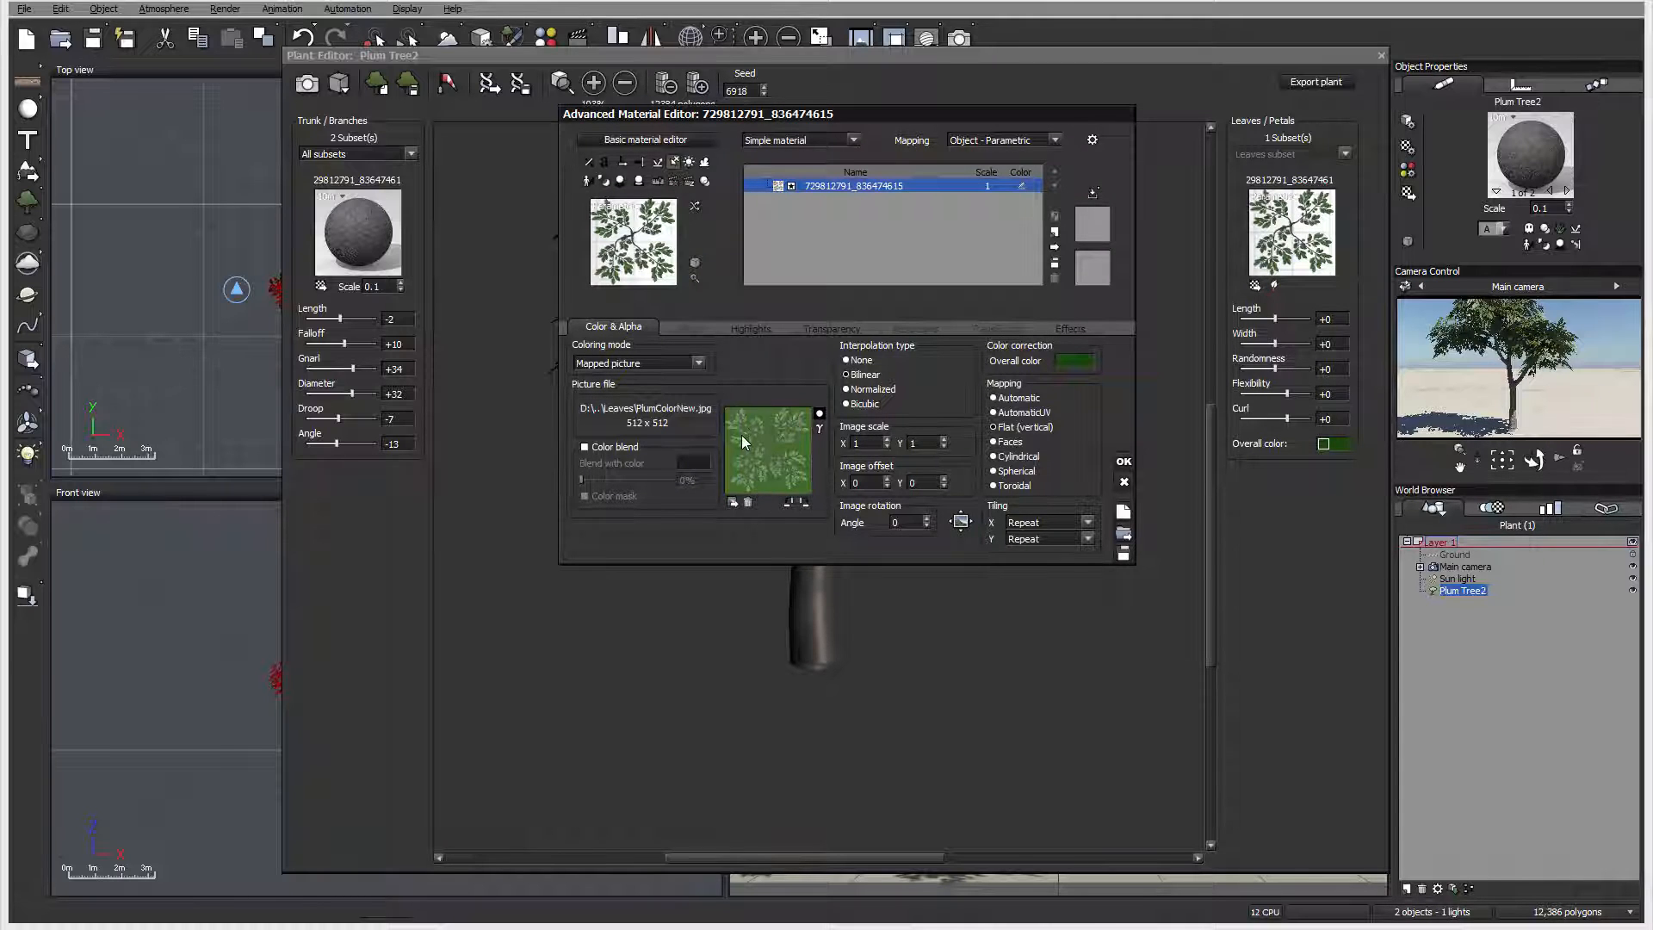
pyautogui.click(814, 328)
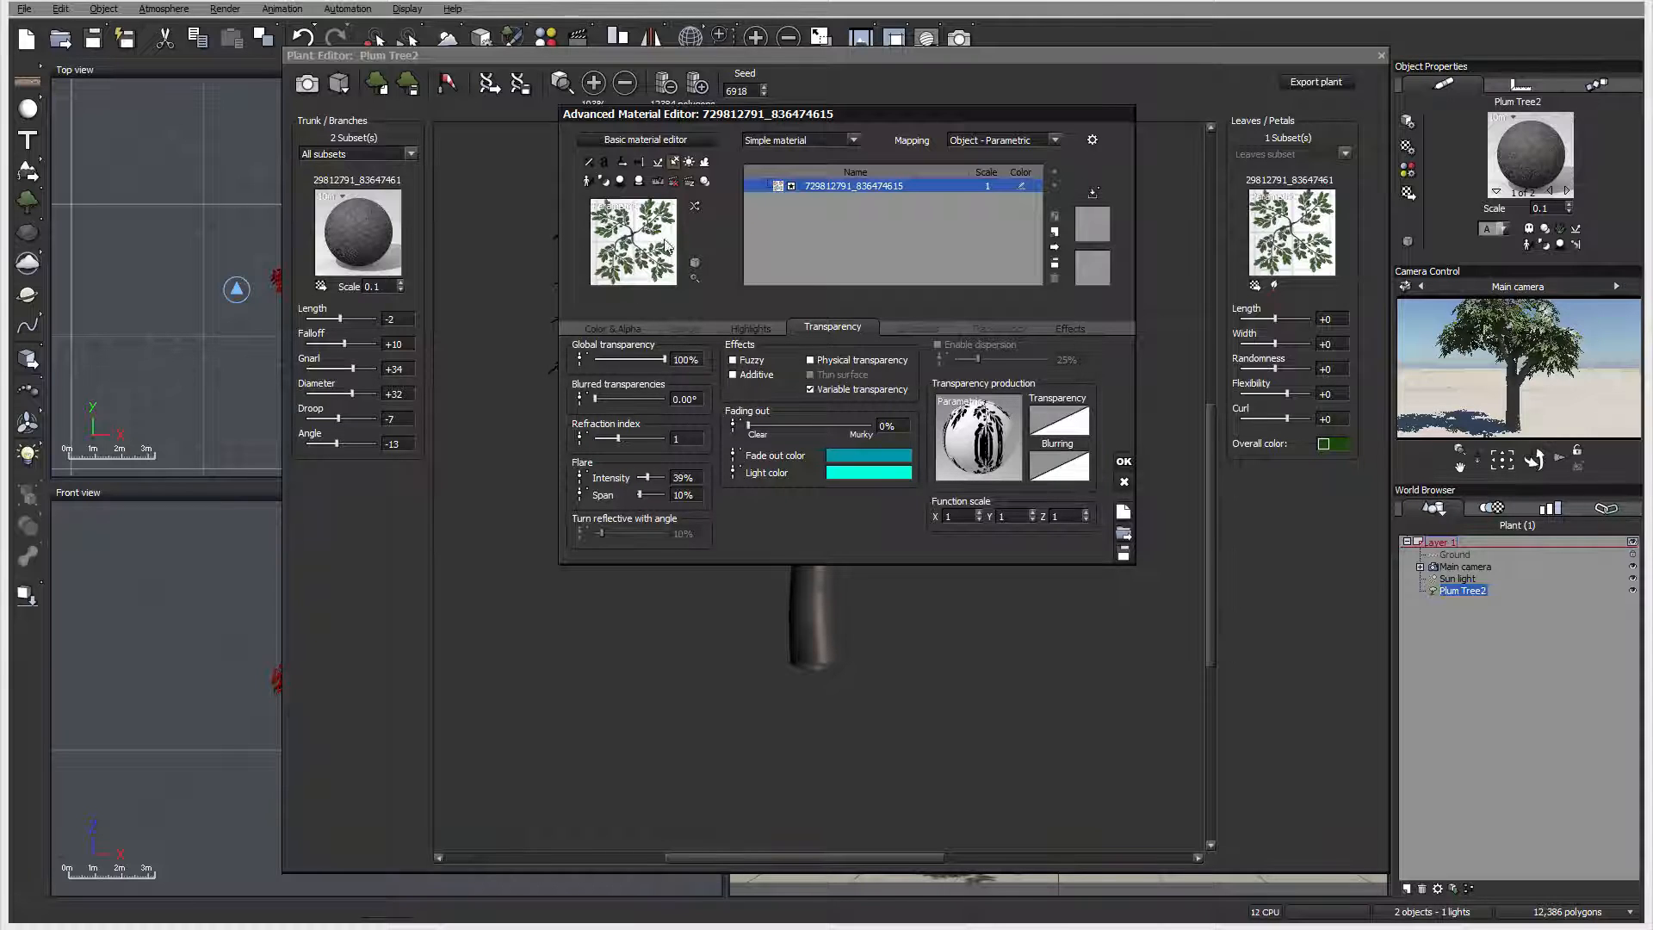
pyautogui.click(1123, 483)
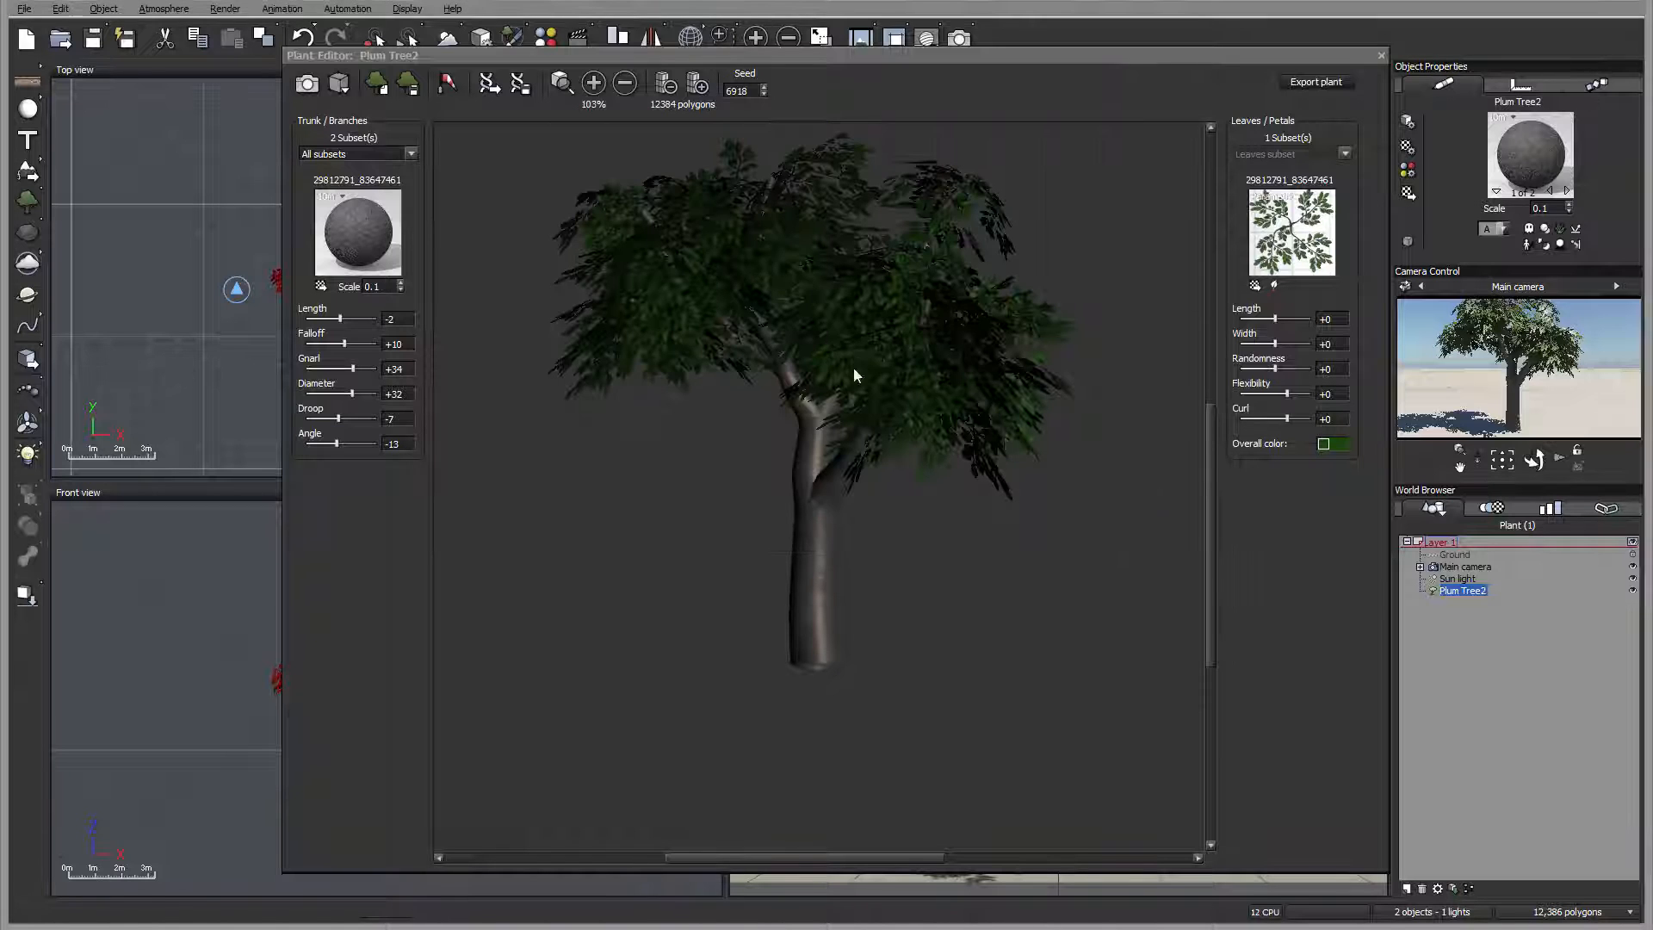
pyautogui.moveTo(932, 337); pyautogui.dragTo(936, 290)
pyautogui.moveTo(831, 360); pyautogui.dragTo(886, 351)
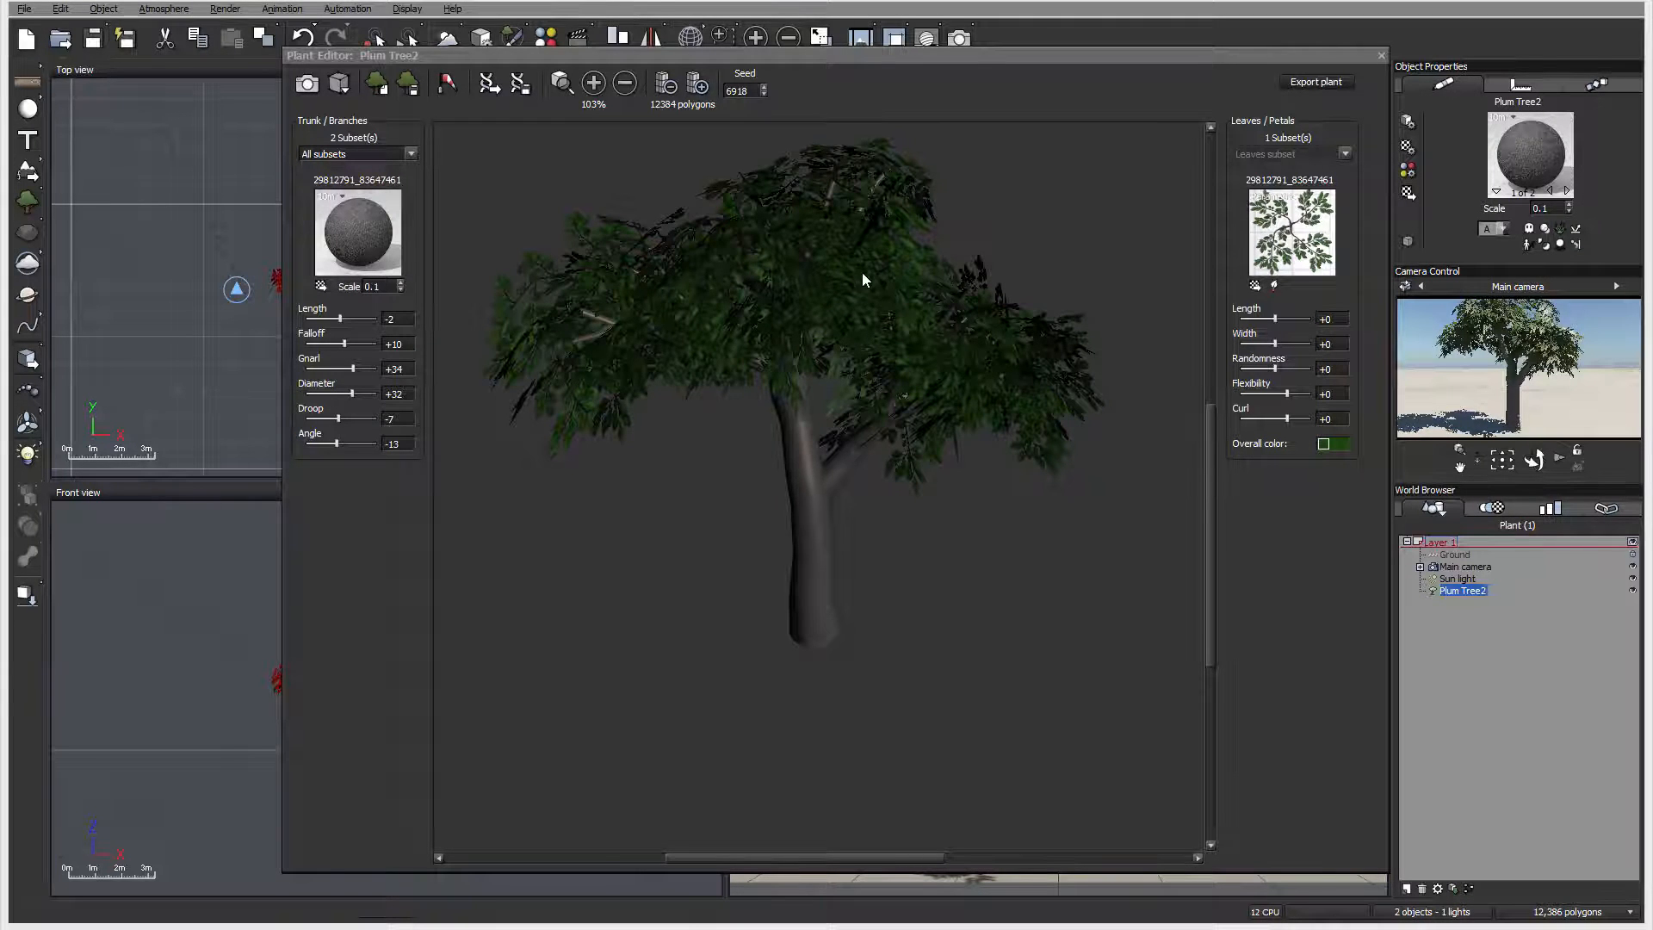
pyautogui.moveTo(861, 272); pyautogui.dragTo(717, 248)
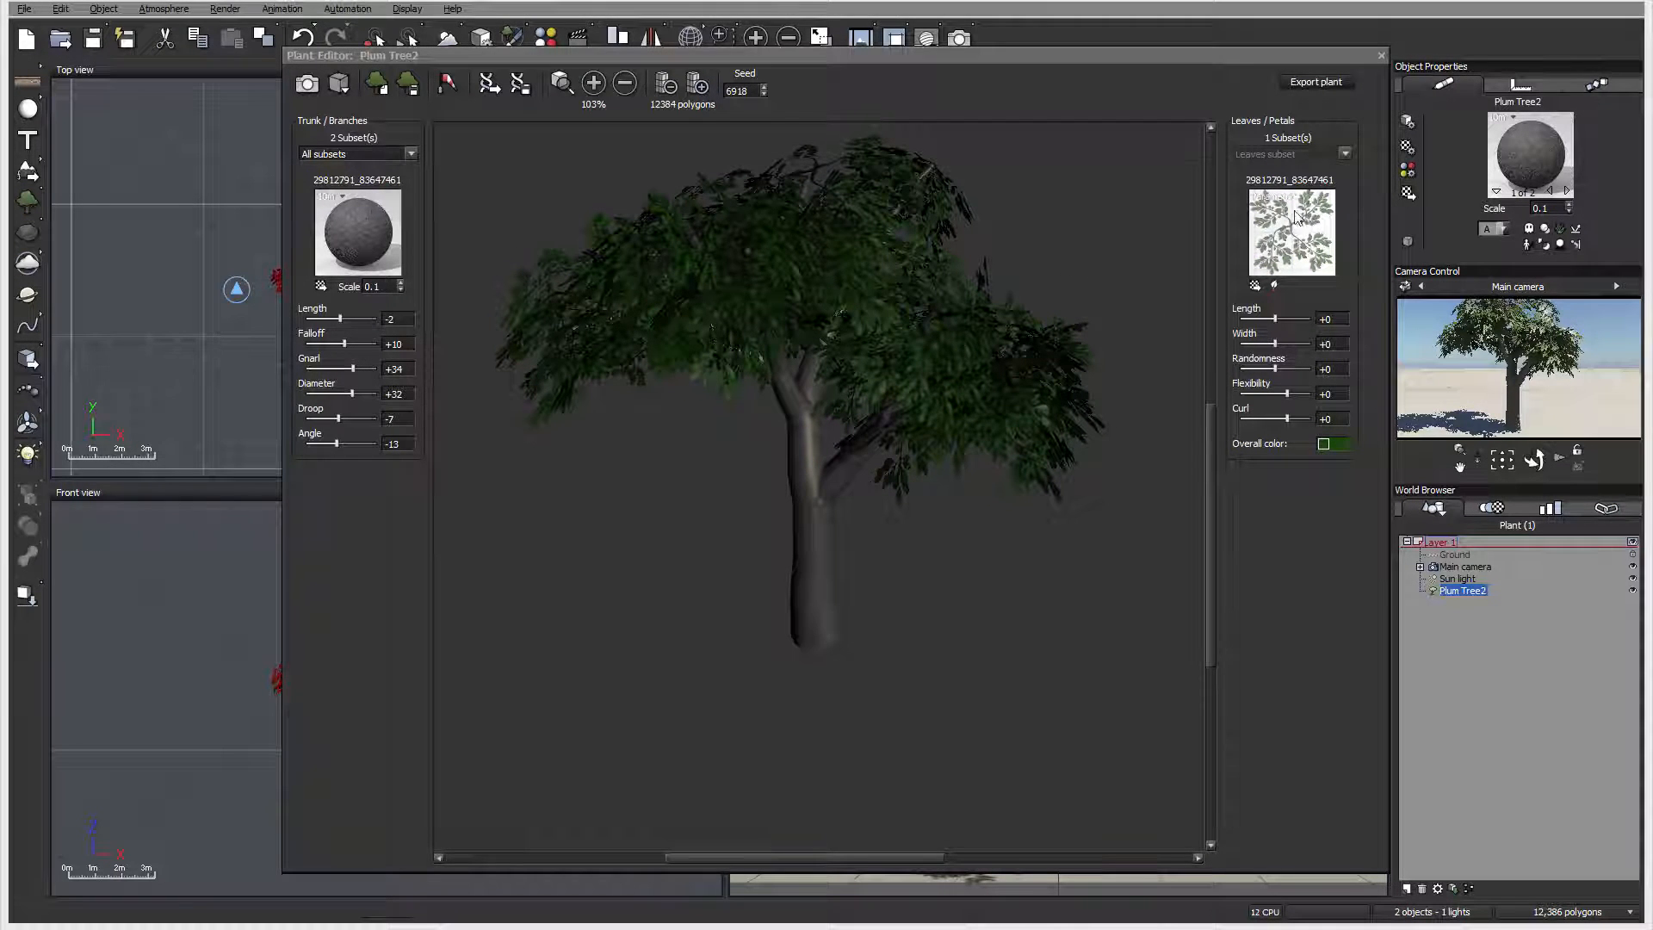
# - Move the leaf's hooking point on the branch to X 0.494, Y 0.419 in the Leaf Editor and accept the change
pyautogui.click(1274, 288)
pyautogui.moveTo(861, 515); pyautogui.dragTo(865, 499)
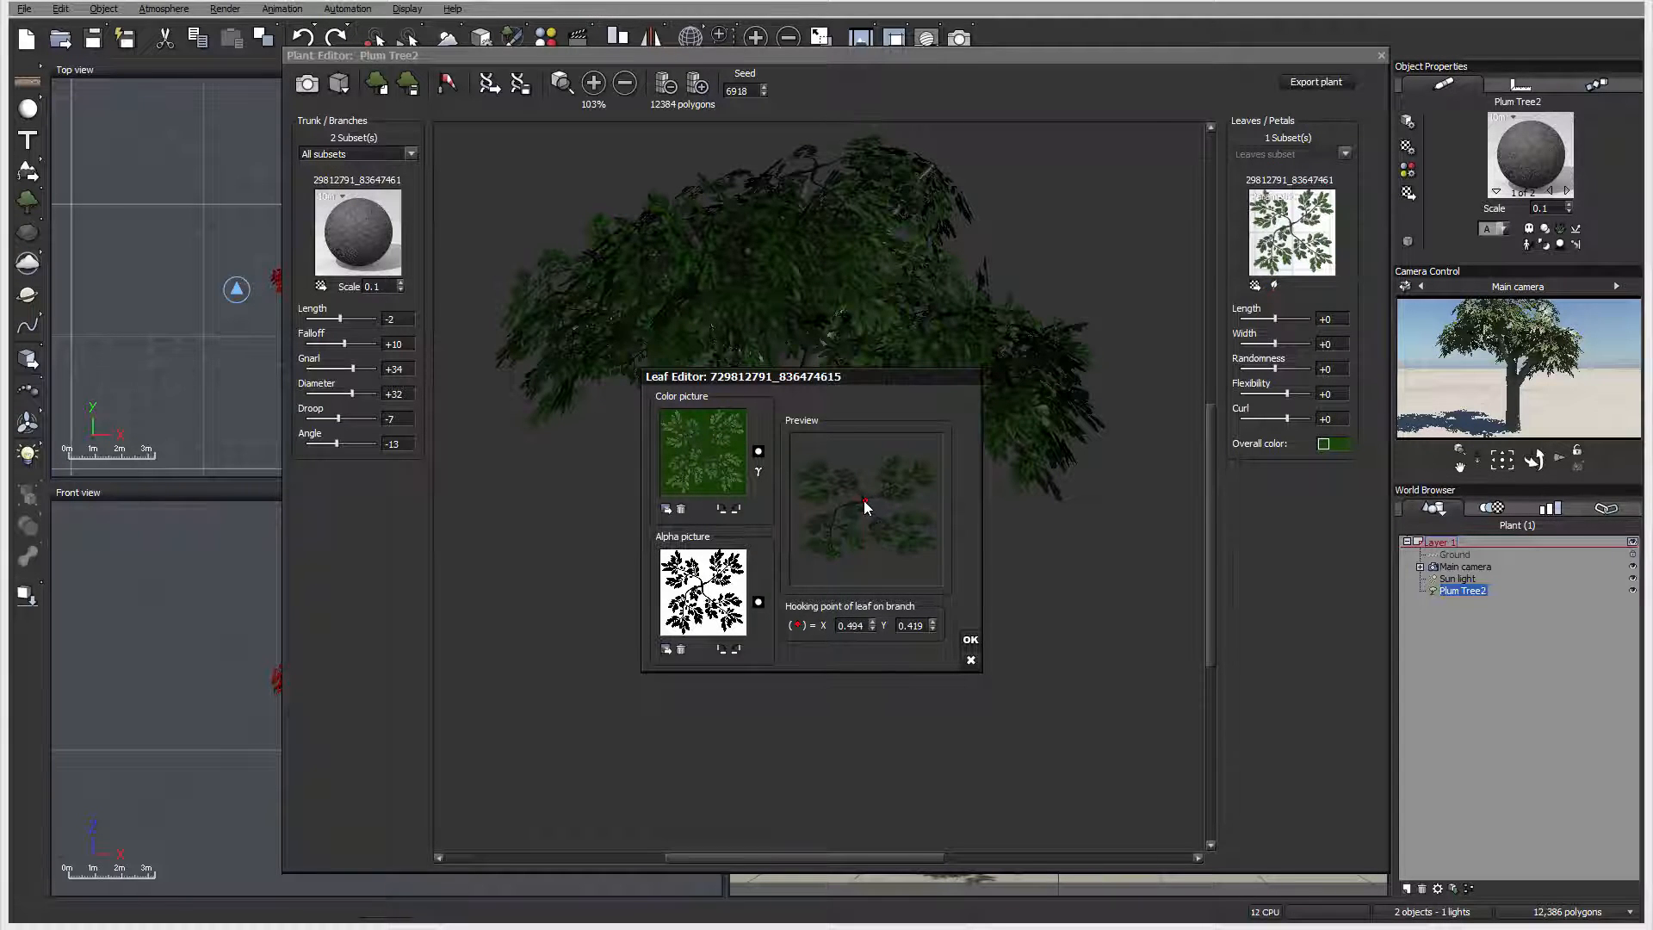
pyautogui.click(970, 639)
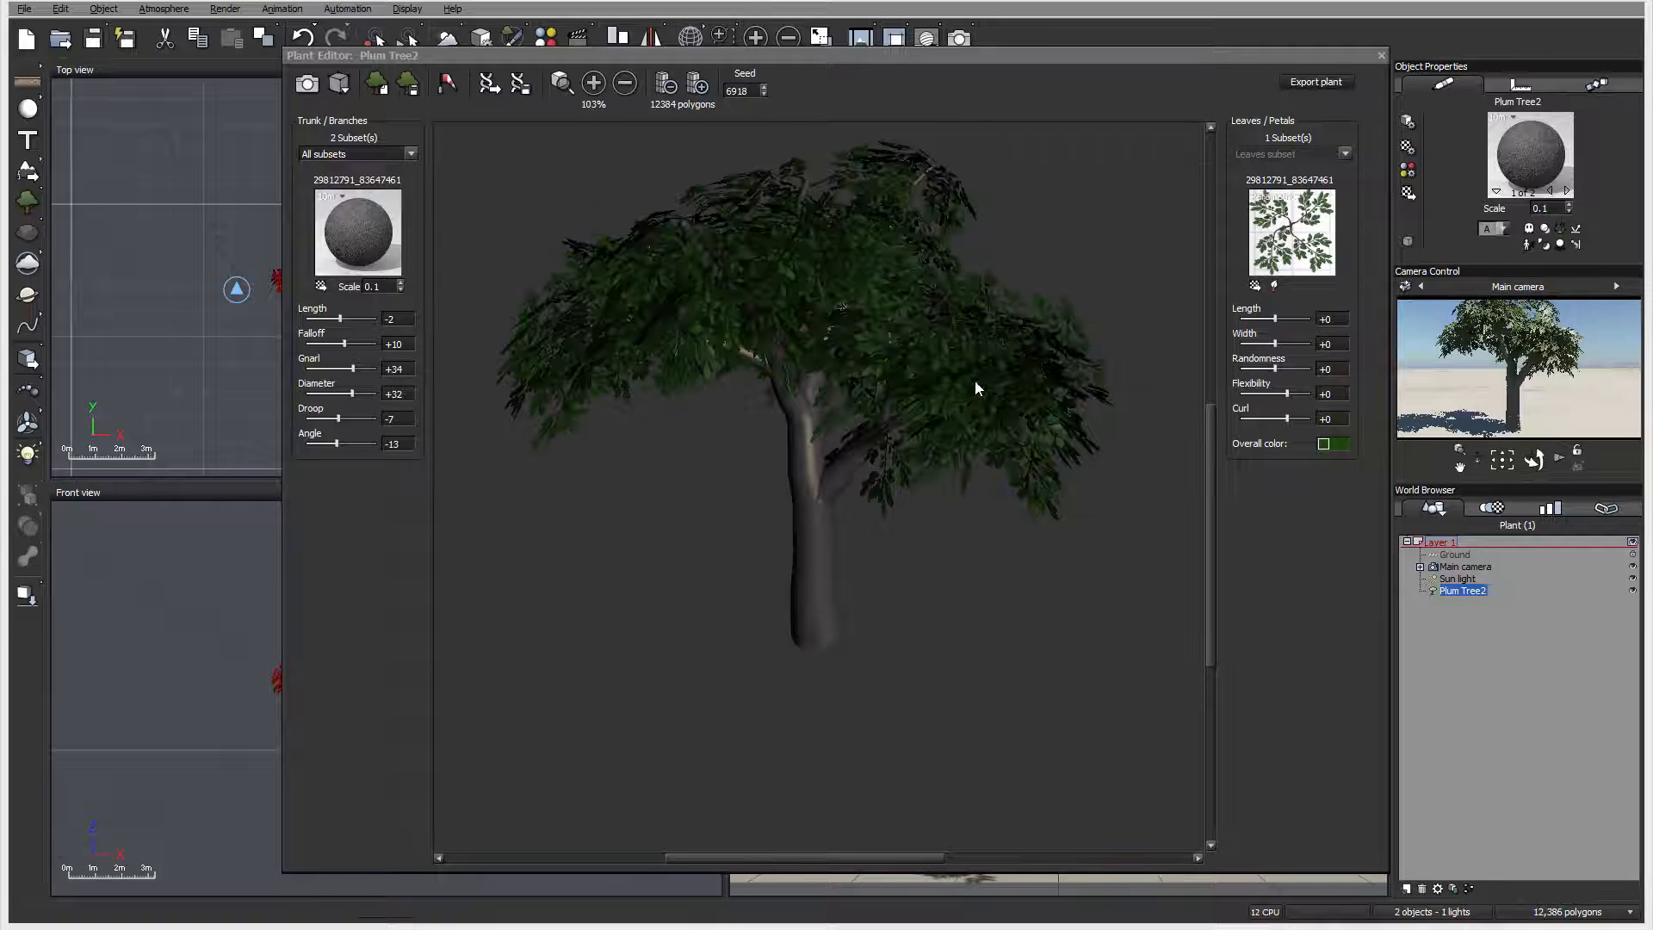
# - Set the leaf length to +12 and width to -25, and try a randomness of +40 before reducing it to +2
pyautogui.moveTo(828, 254); pyautogui.dragTo(792, 338)
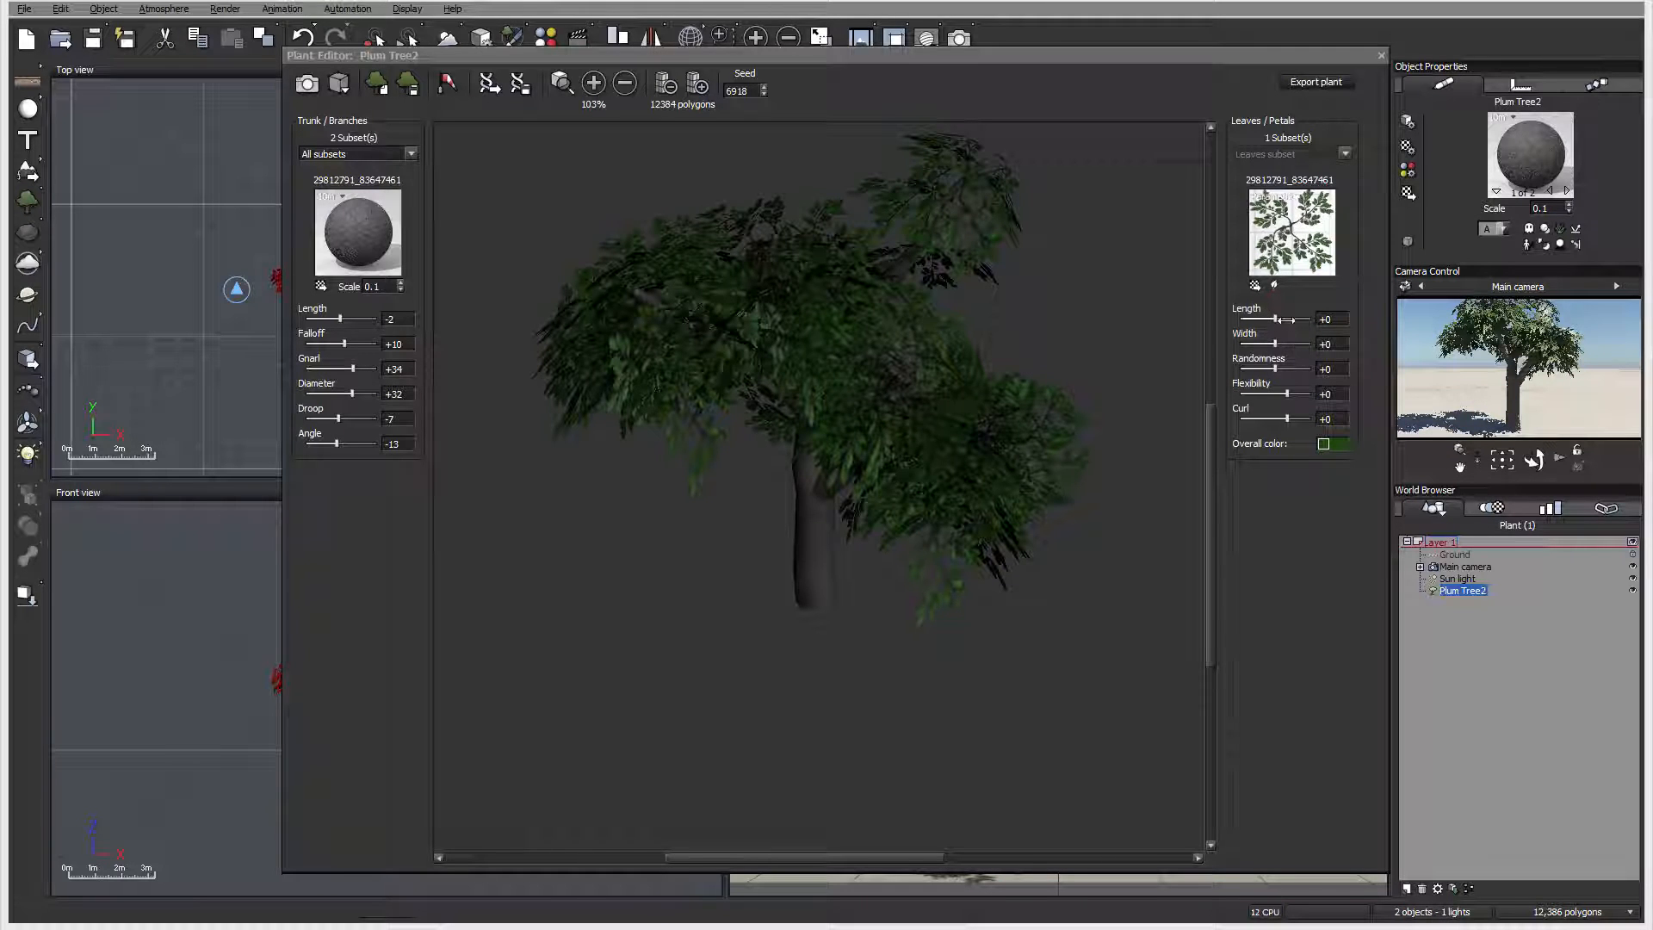
pyautogui.moveTo(1285, 319)
pyautogui.mouseDown()
pyautogui.moveTo(1286, 343)
pyautogui.moveTo(1266, 344)
pyautogui.mouseUp()
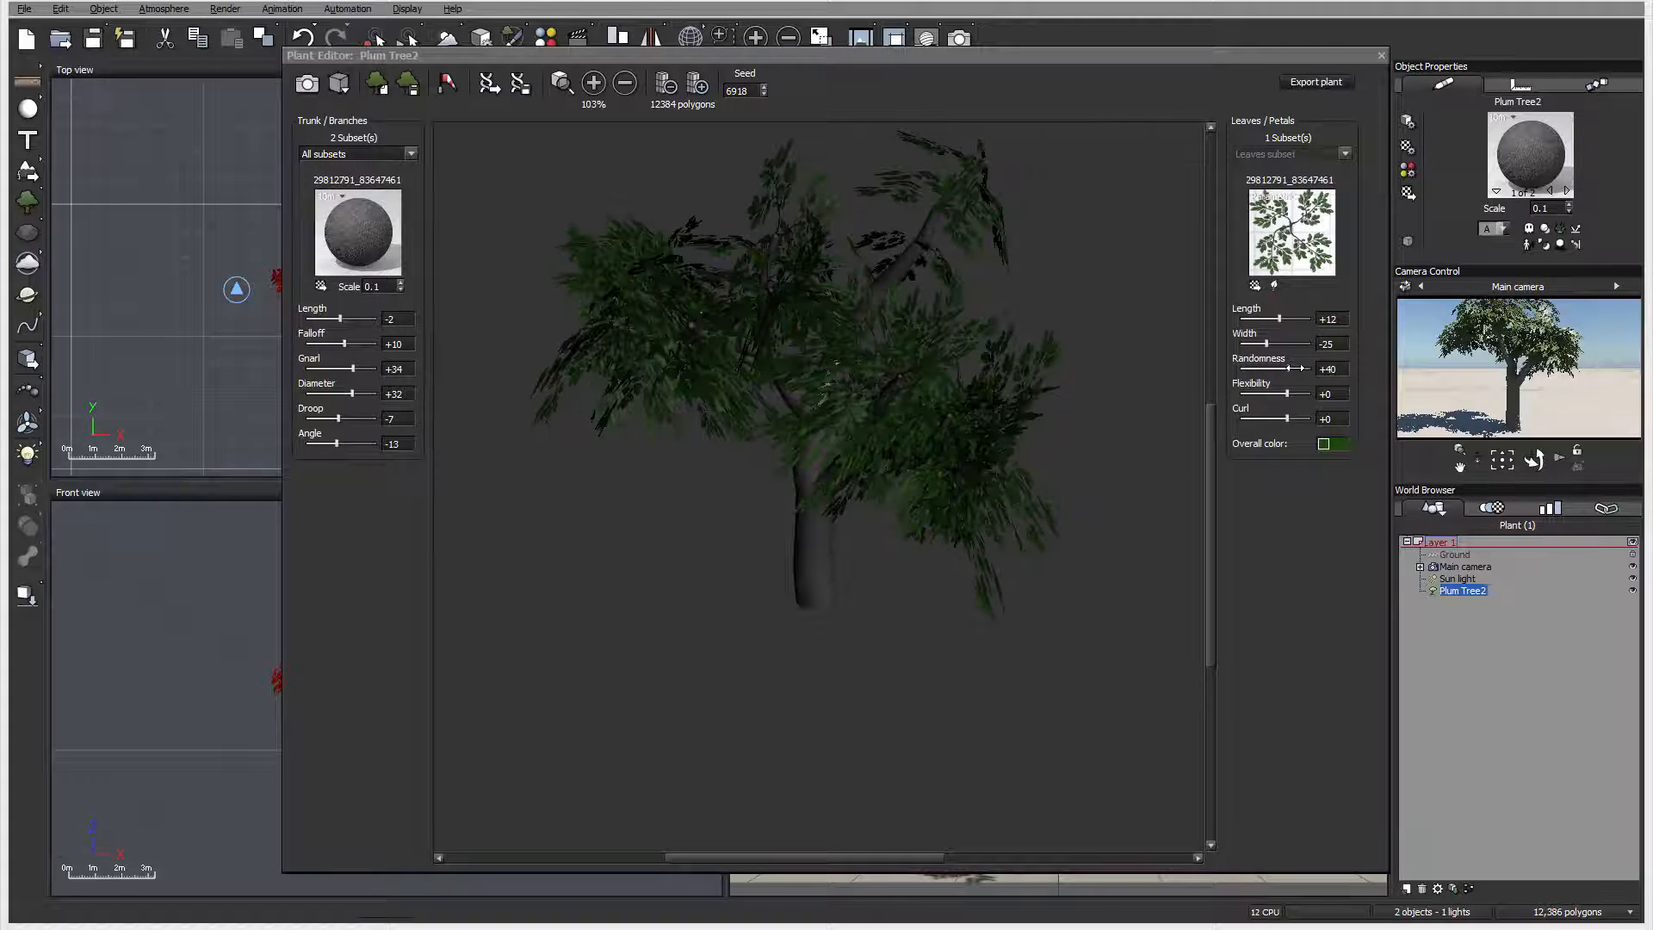
pyautogui.moveTo(1302, 369); pyautogui.dragTo(1276, 369)
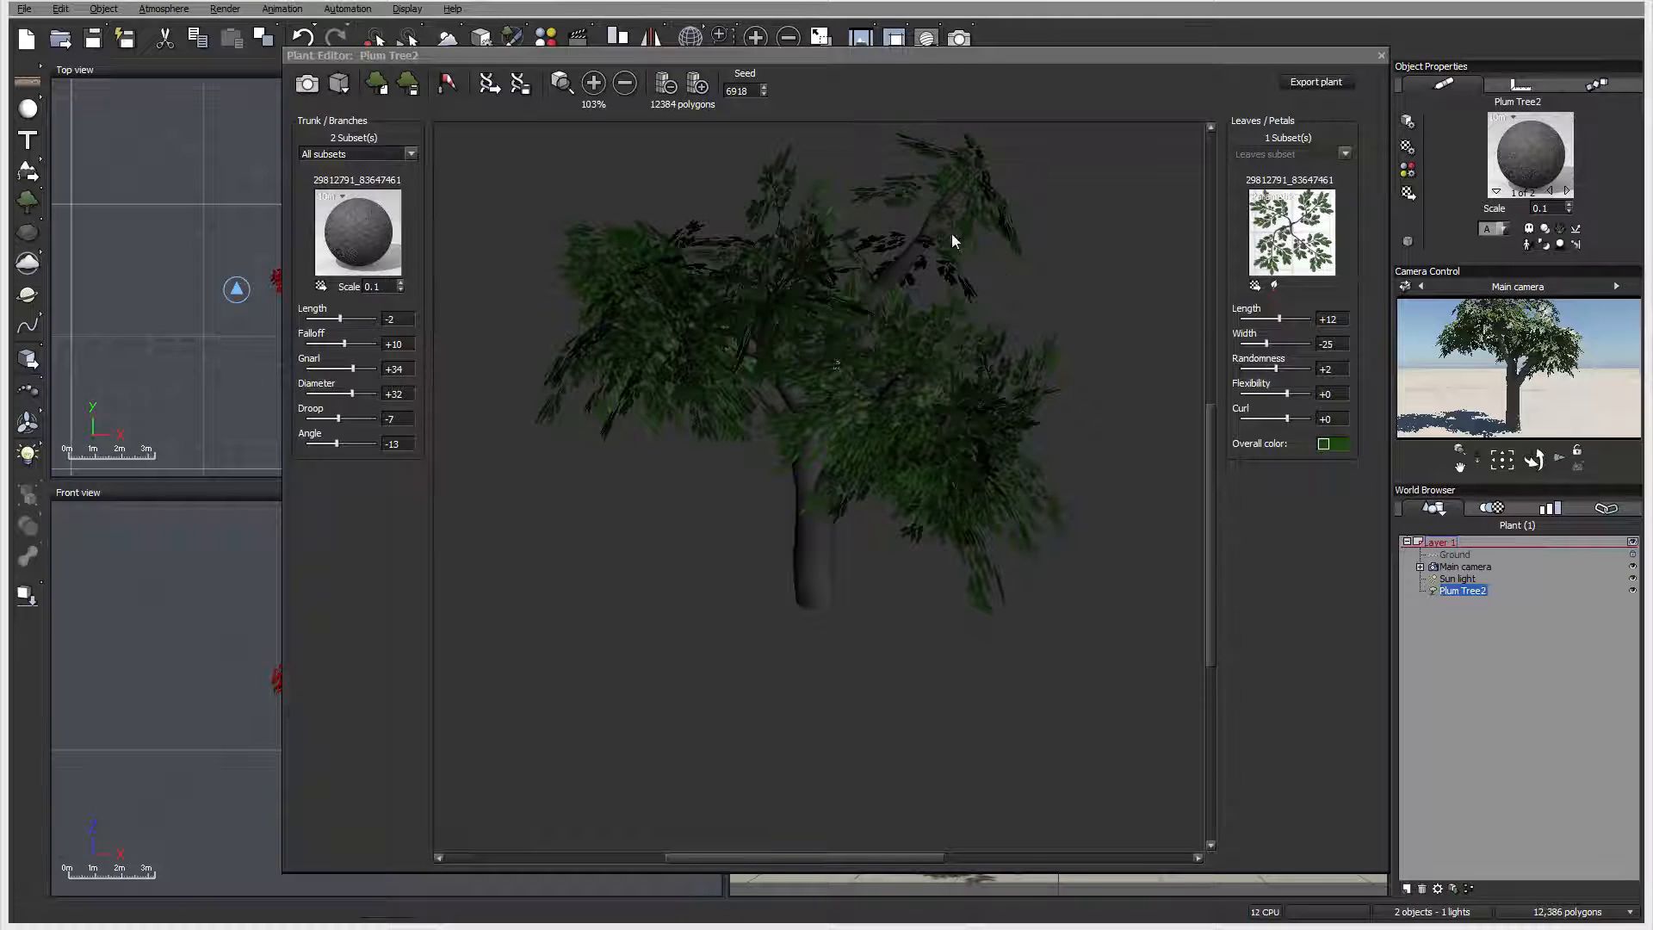
# - Try a leaf flexibility of +7 and curl of +59, and settle on flexibility 0 and curl +15
pyautogui.moveTo(1285, 393); pyautogui.dragTo(1307, 423)
pyautogui.moveTo(1008, 287); pyautogui.dragTo(962, 260)
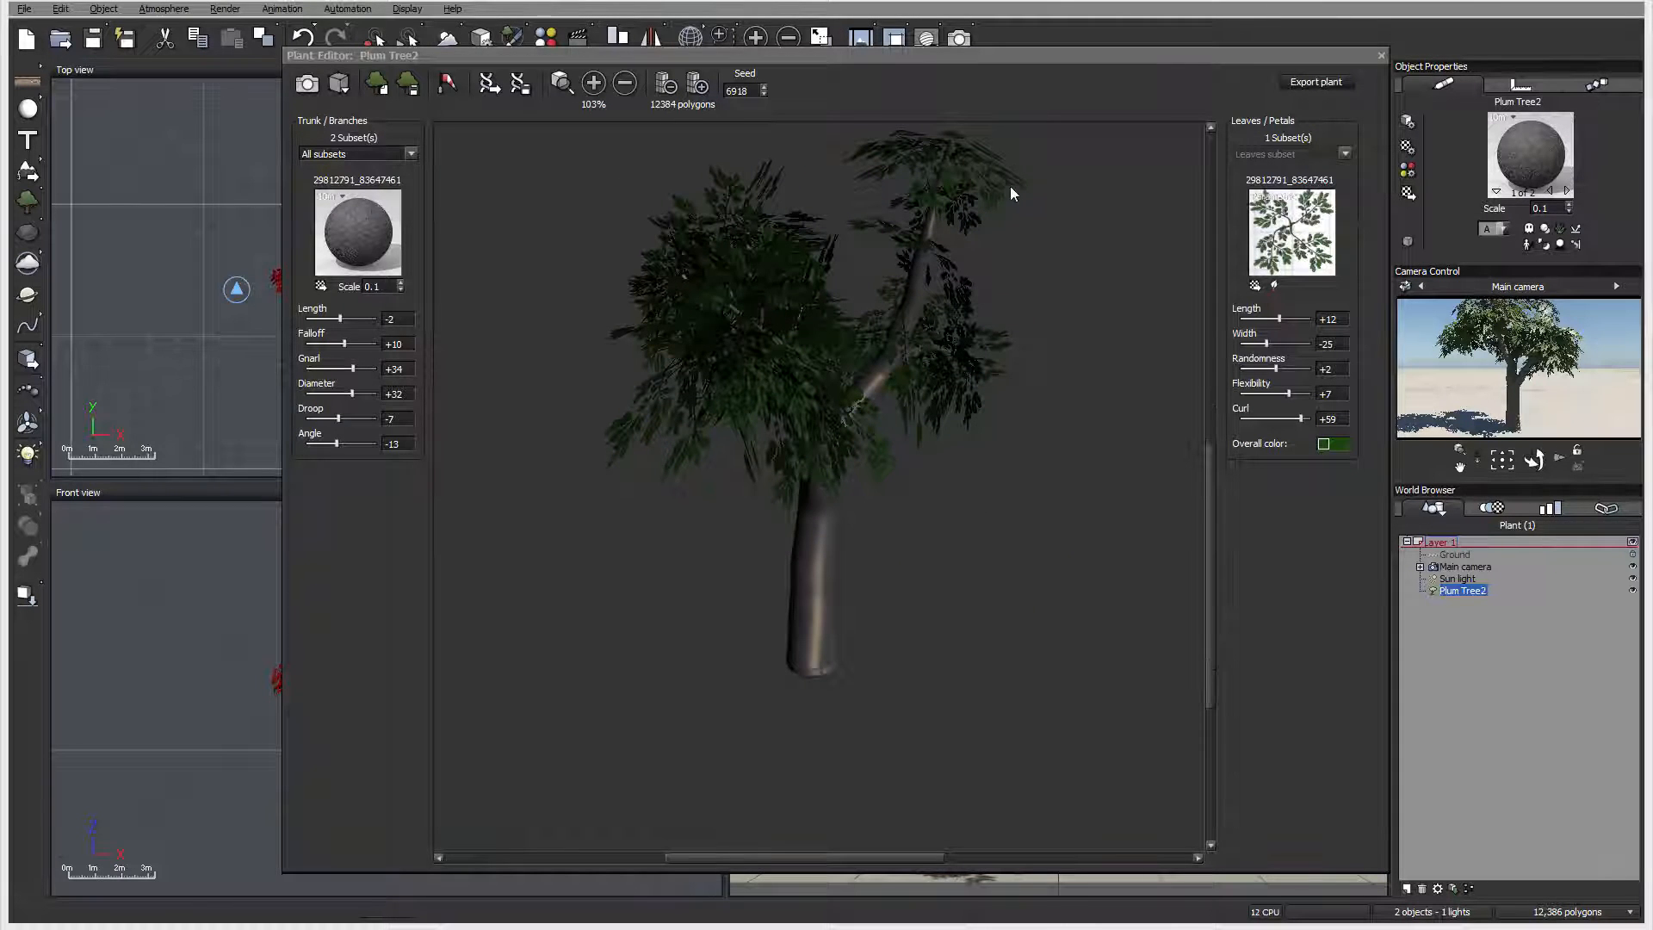
pyautogui.moveTo(1010, 186); pyautogui.dragTo(1021, 255)
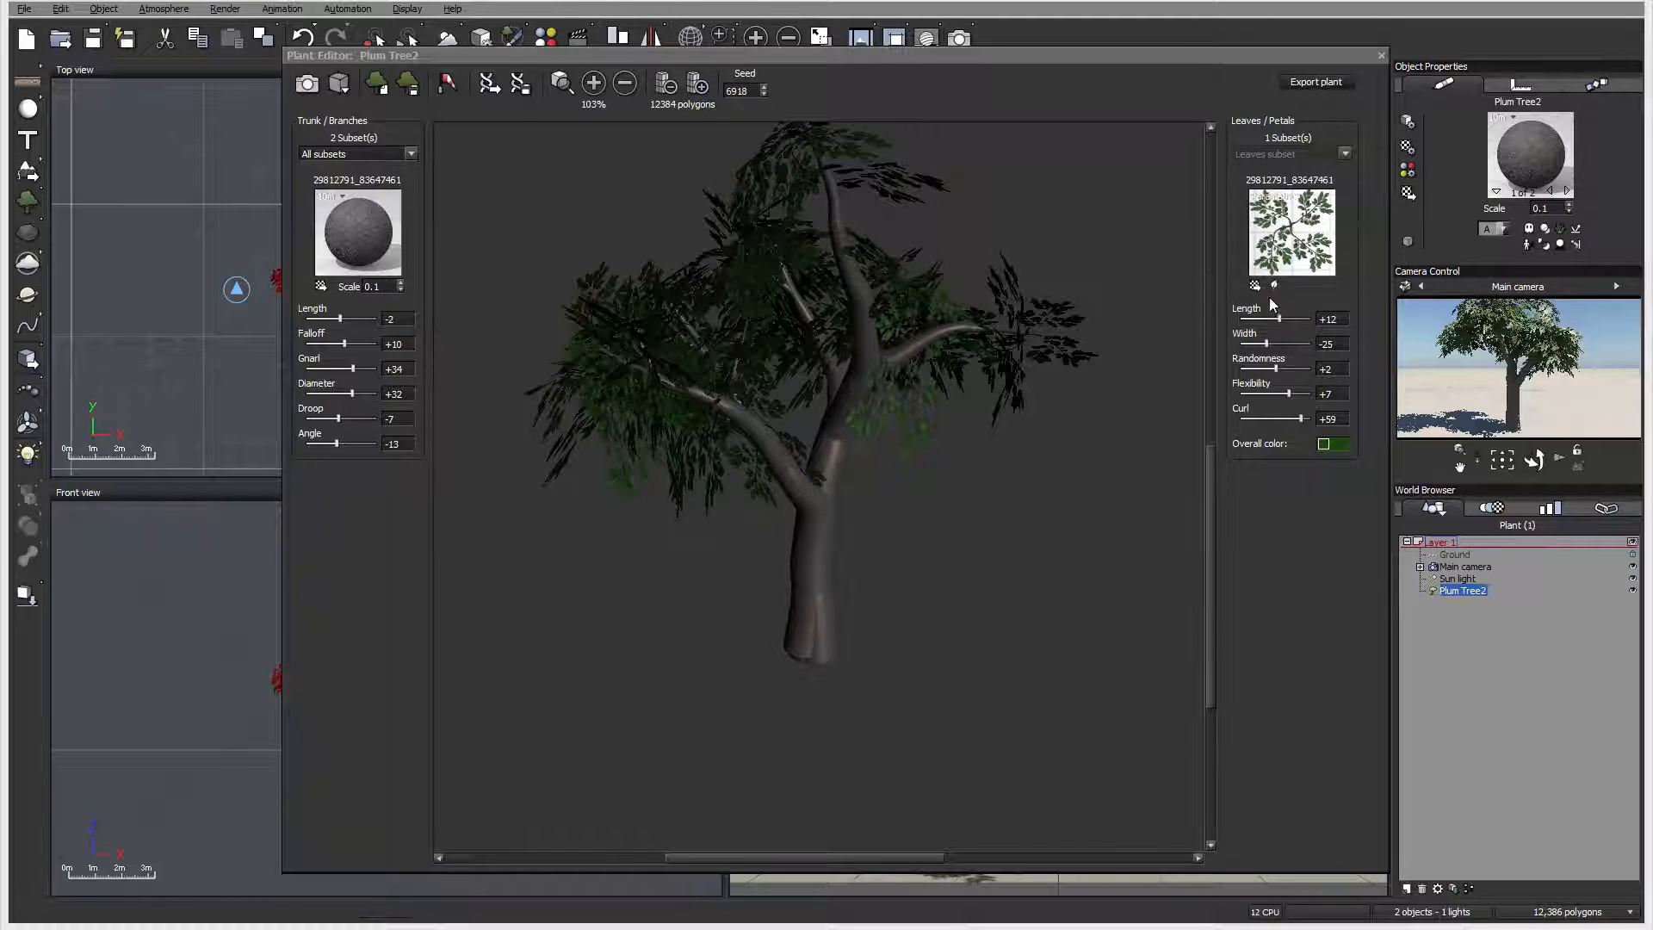
pyautogui.moveTo(1300, 419)
pyautogui.mouseDown()
pyautogui.moveTo(1267, 420)
pyautogui.moveTo(1284, 421)
pyautogui.moveTo(1262, 398)
pyautogui.moveTo(1308, 393)
pyautogui.moveTo(1286, 393)
pyautogui.moveTo(1291, 423)
pyautogui.mouseUp()
# - Examine the plum tree's modified leaves and branches from several angles in the preview
pyautogui.moveTo(783, 281); pyautogui.dragTo(912, 277)
pyautogui.moveTo(1022, 362); pyautogui.dragTo(555, 385)
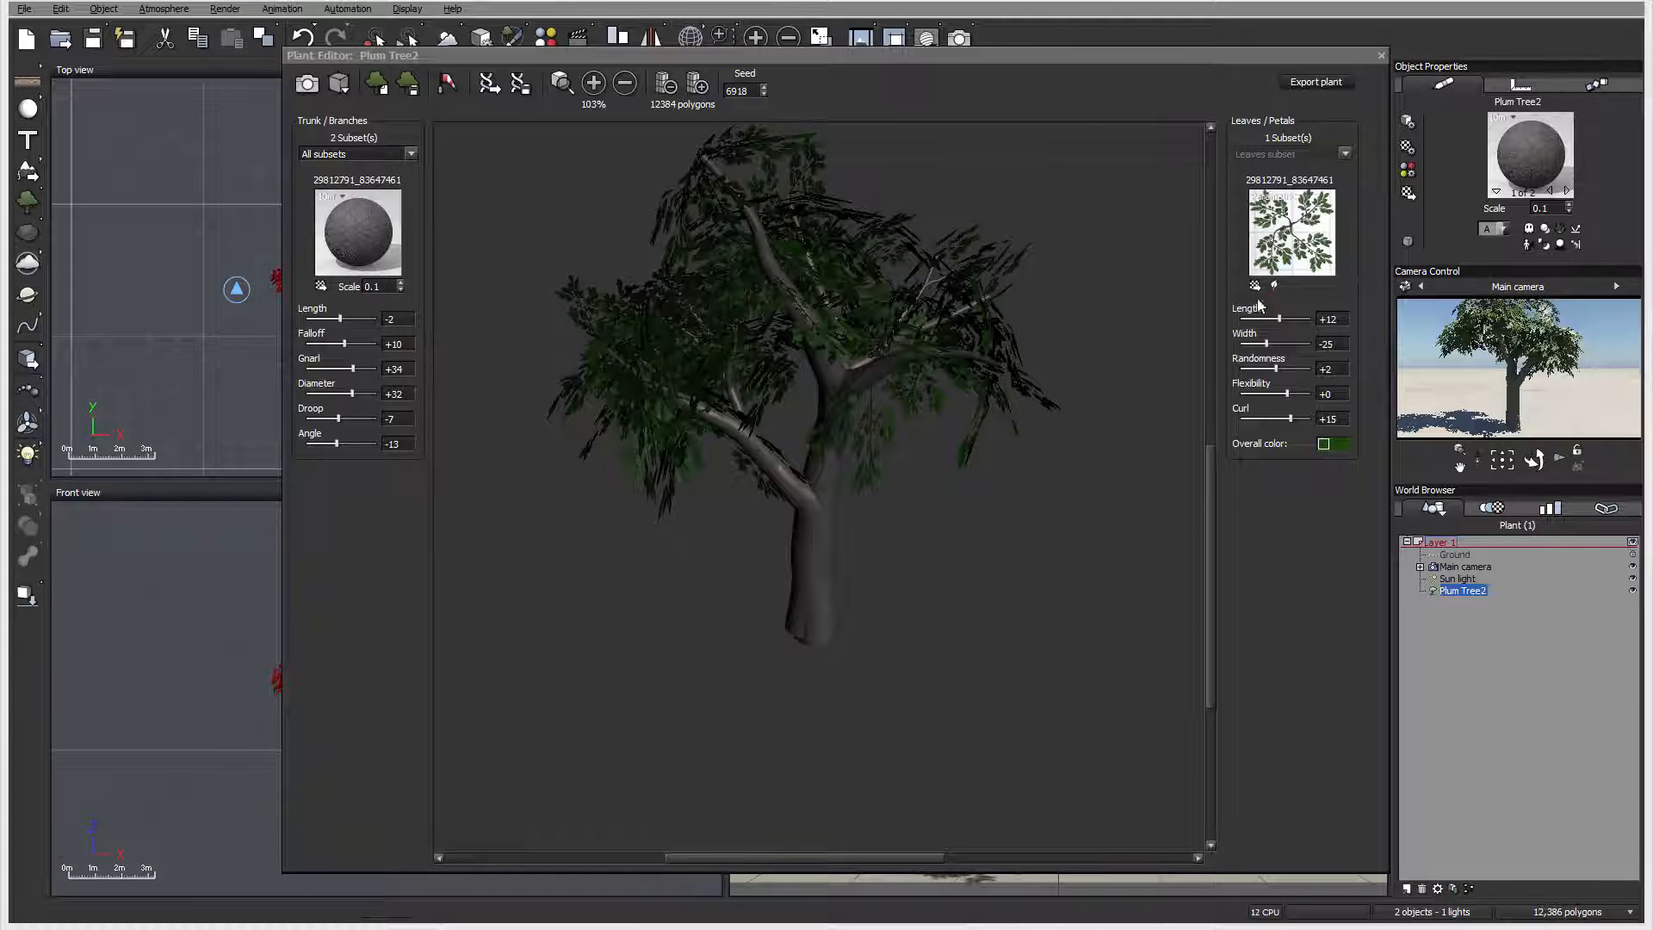
pyautogui.moveTo(997, 247); pyautogui.dragTo(915, 291)
pyautogui.moveTo(982, 291); pyautogui.dragTo(1041, 281)
pyautogui.moveTo(865, 323); pyautogui.dragTo(746, 292)
pyautogui.moveTo(630, 295); pyautogui.dragTo(934, 170)
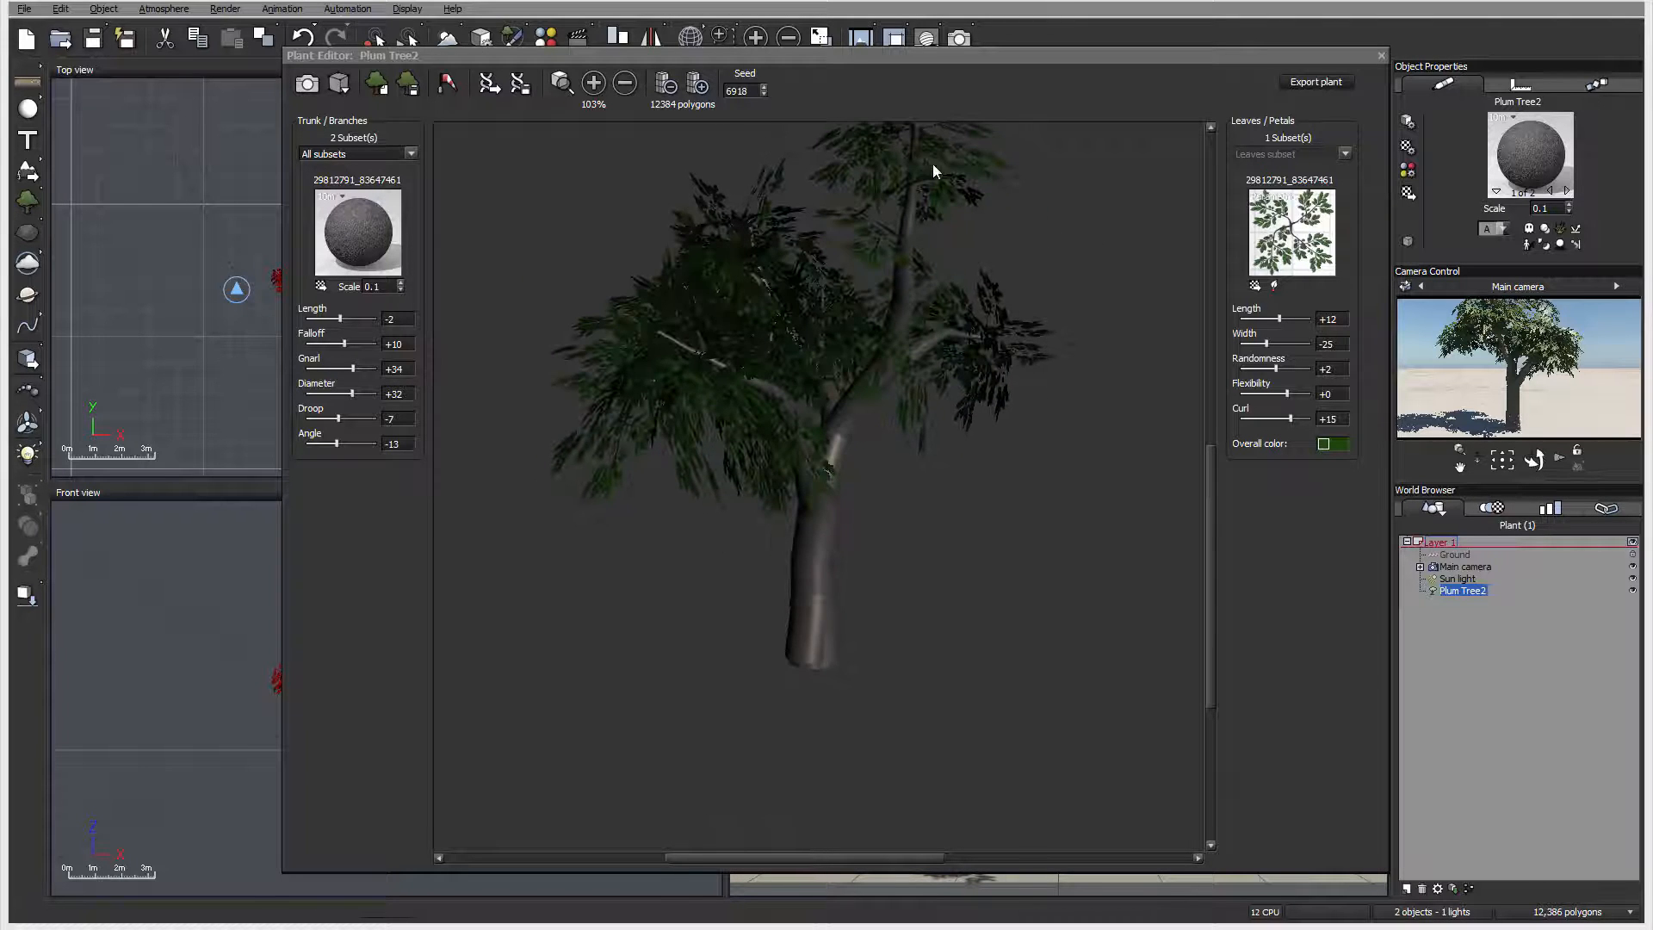
pyautogui.moveTo(963, 319); pyautogui.dragTo(778, 298)
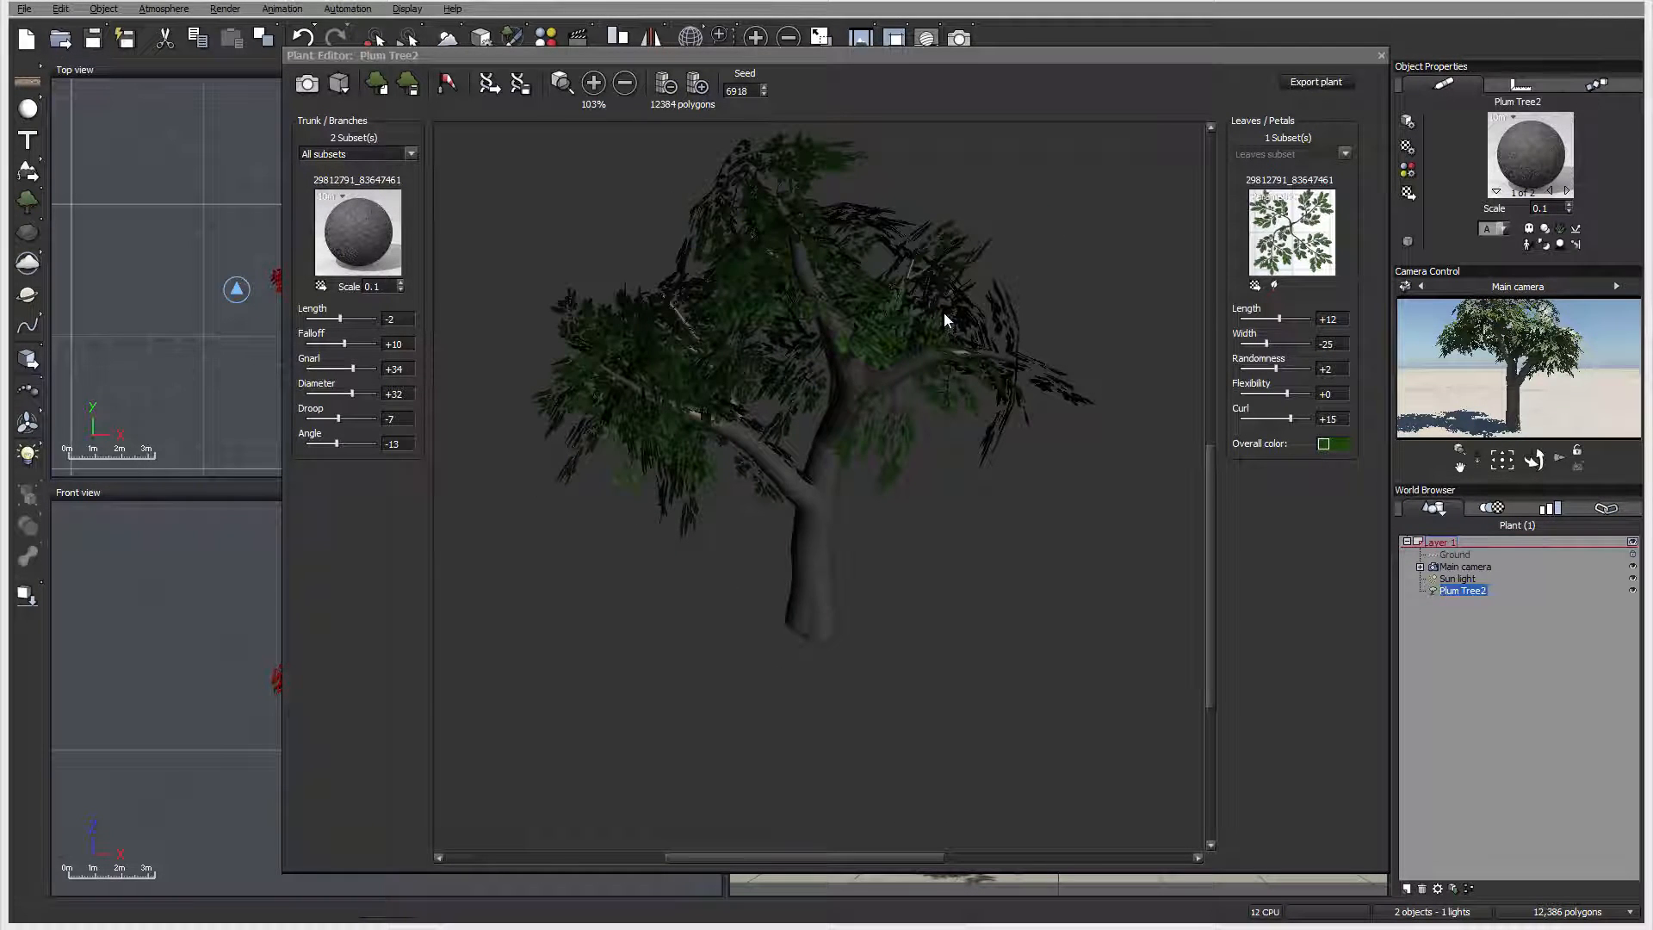
# - Set the gnarl of all trunk and branch subsets to +84, and shrink the leaves to length -64 and width -74
pyautogui.moveTo(920, 298); pyautogui.dragTo(807, 283)
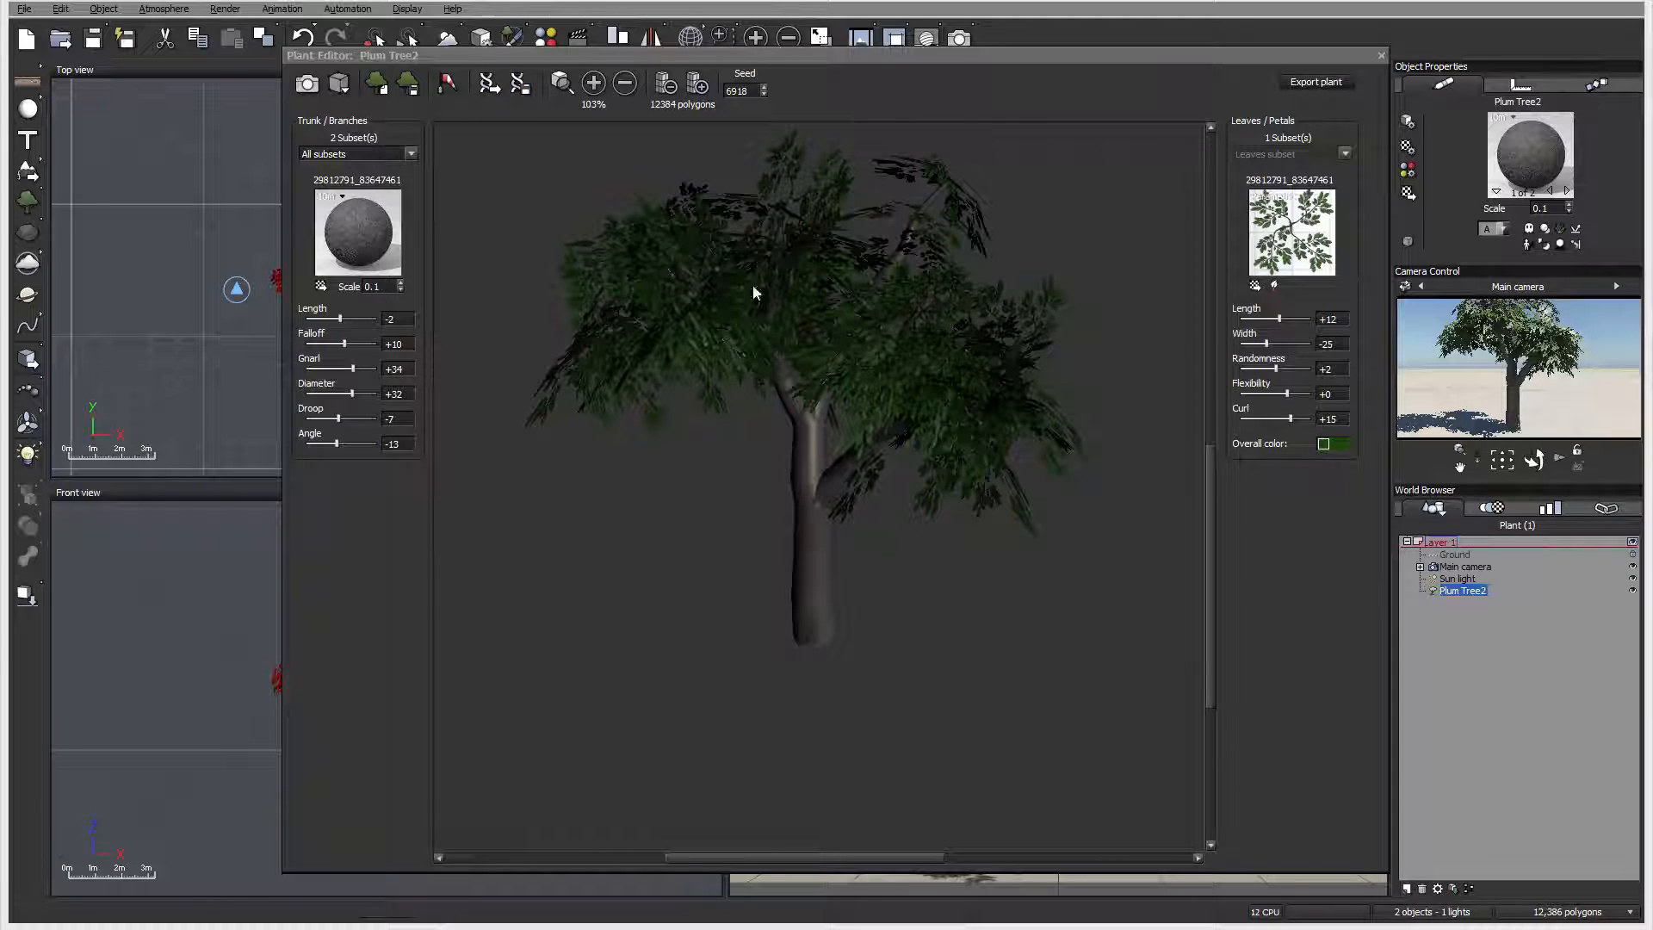
pyautogui.moveTo(352, 368); pyautogui.dragTo(371, 367)
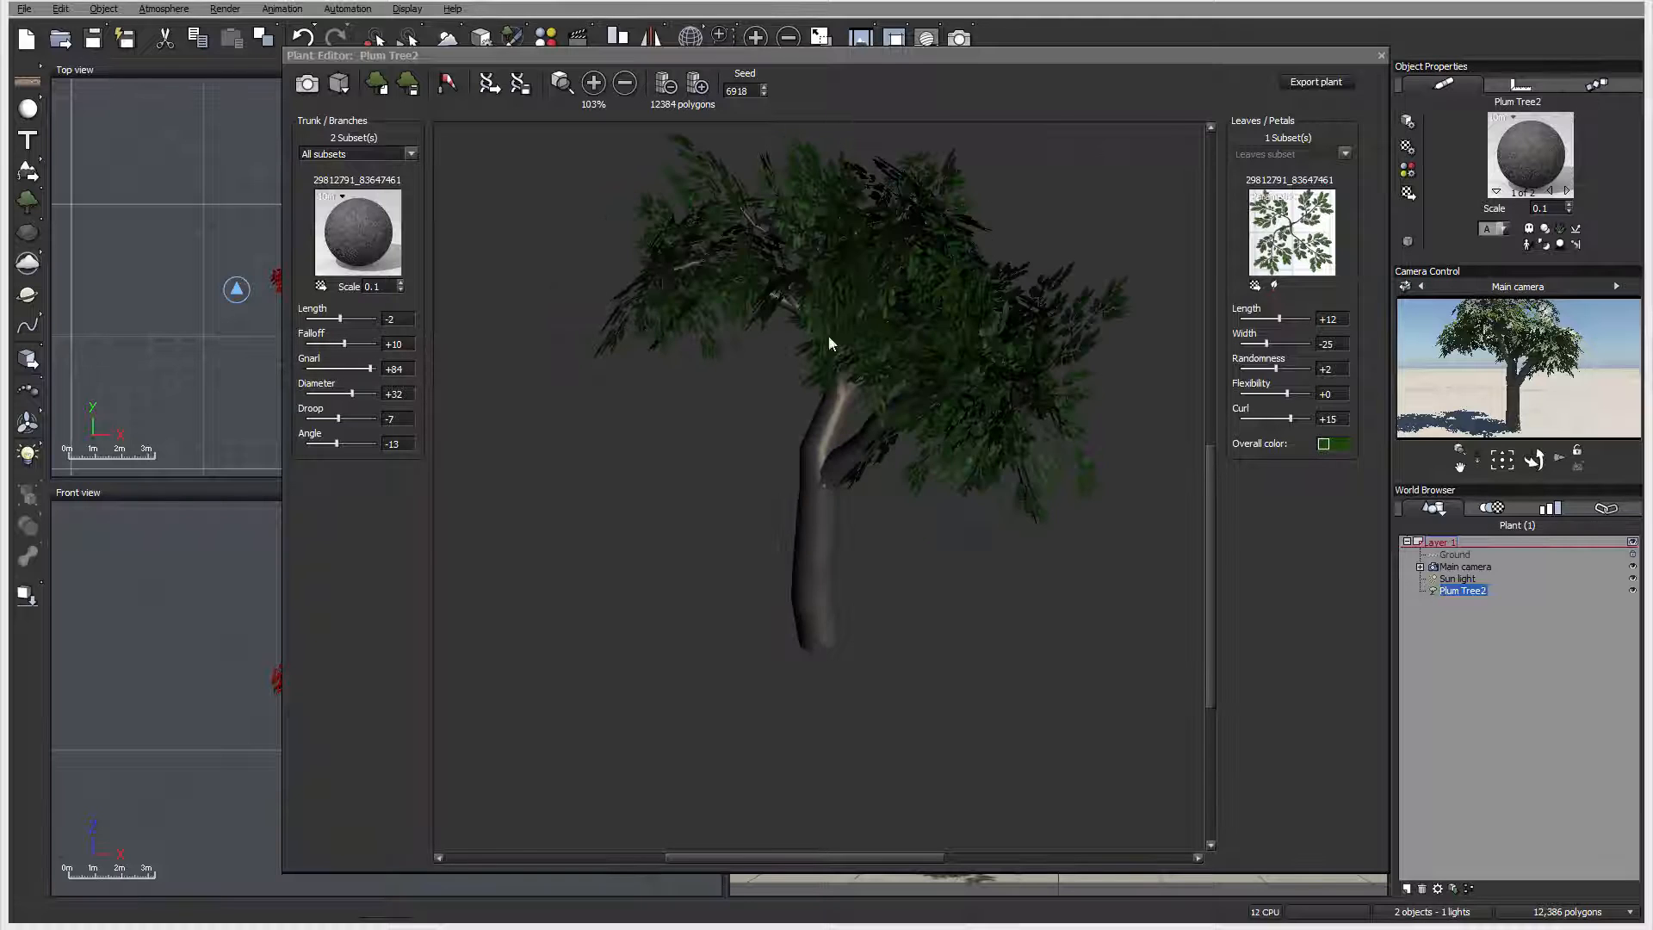
pyautogui.moveTo(1264, 320); pyautogui.dragTo(1253, 343)
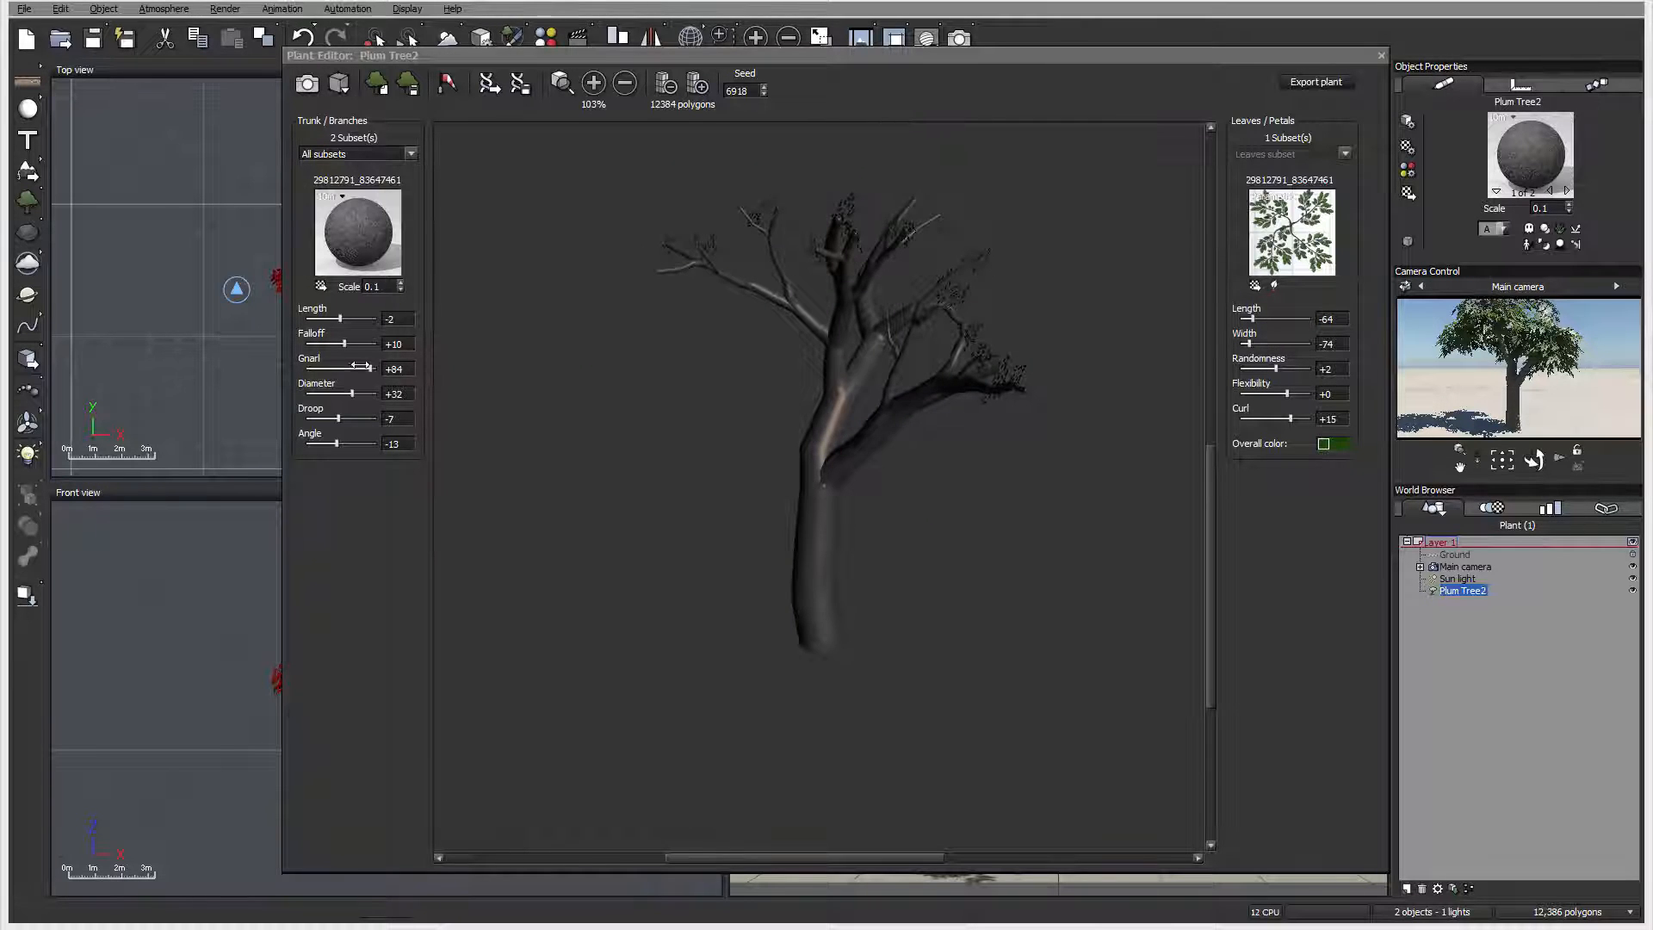
# - For all trunk and branch subsets, set diameter to -37, droop to +3, falloff to +22 and length to +25, and inspect the tree
pyautogui.moveTo(348, 393)
pyautogui.mouseDown()
pyautogui.moveTo(328, 394)
pyautogui.moveTo(346, 417)
pyautogui.mouseUp()
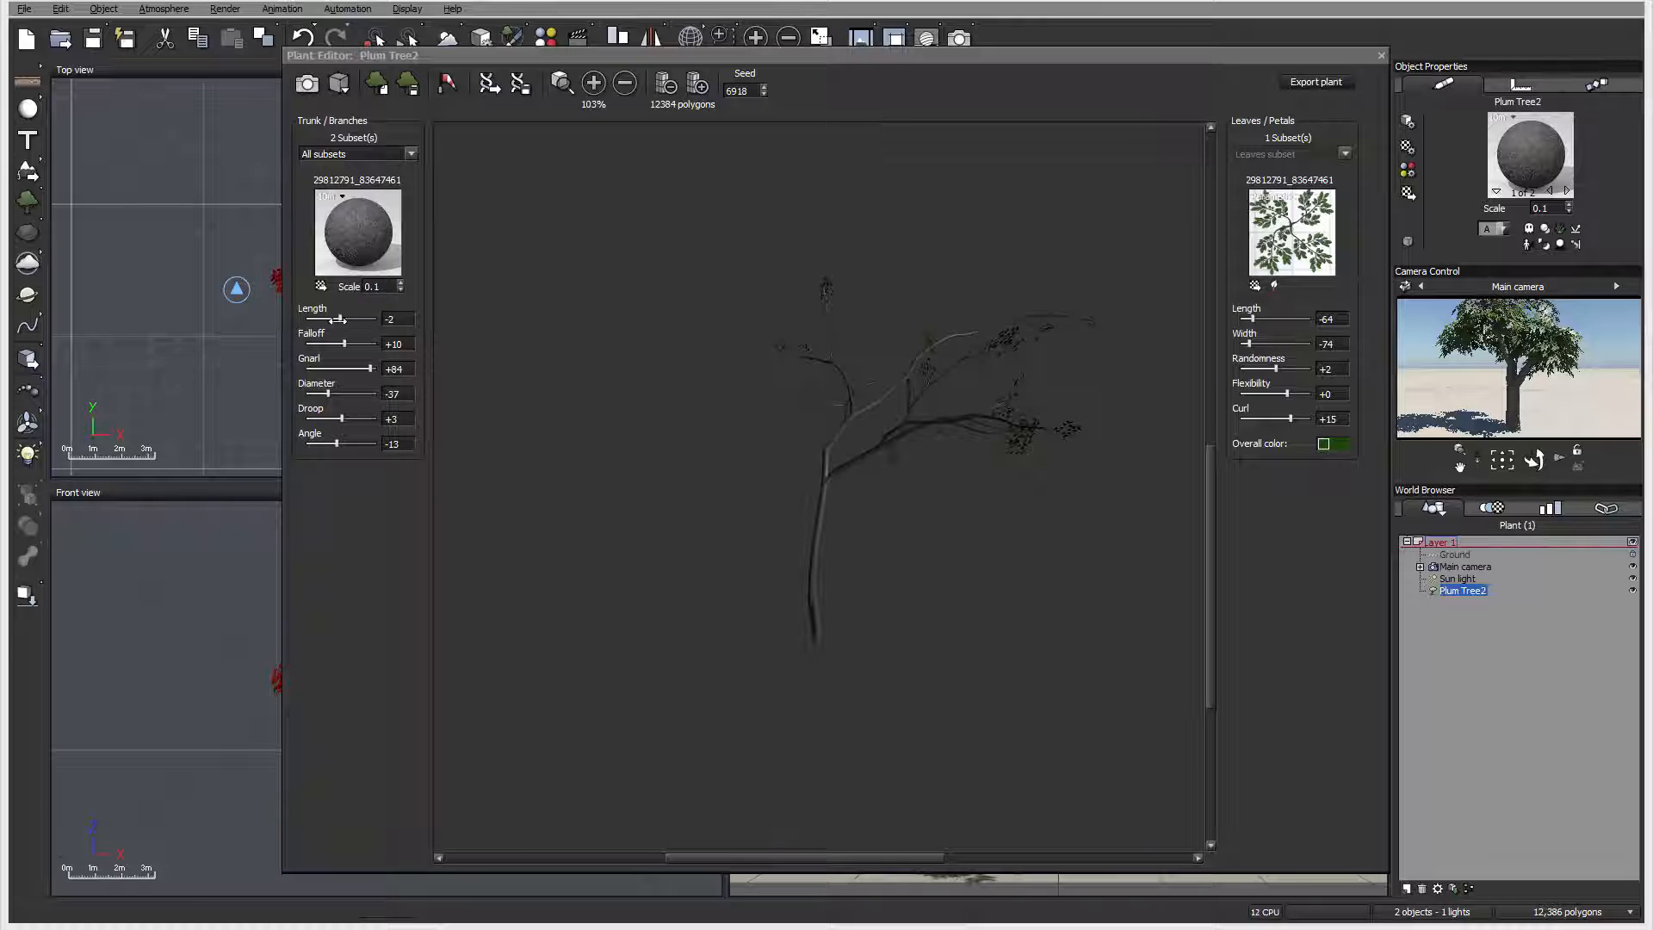
pyautogui.moveTo(344, 343); pyautogui.dragTo(357, 319)
pyautogui.moveTo(1002, 253); pyautogui.dragTo(1040, 259)
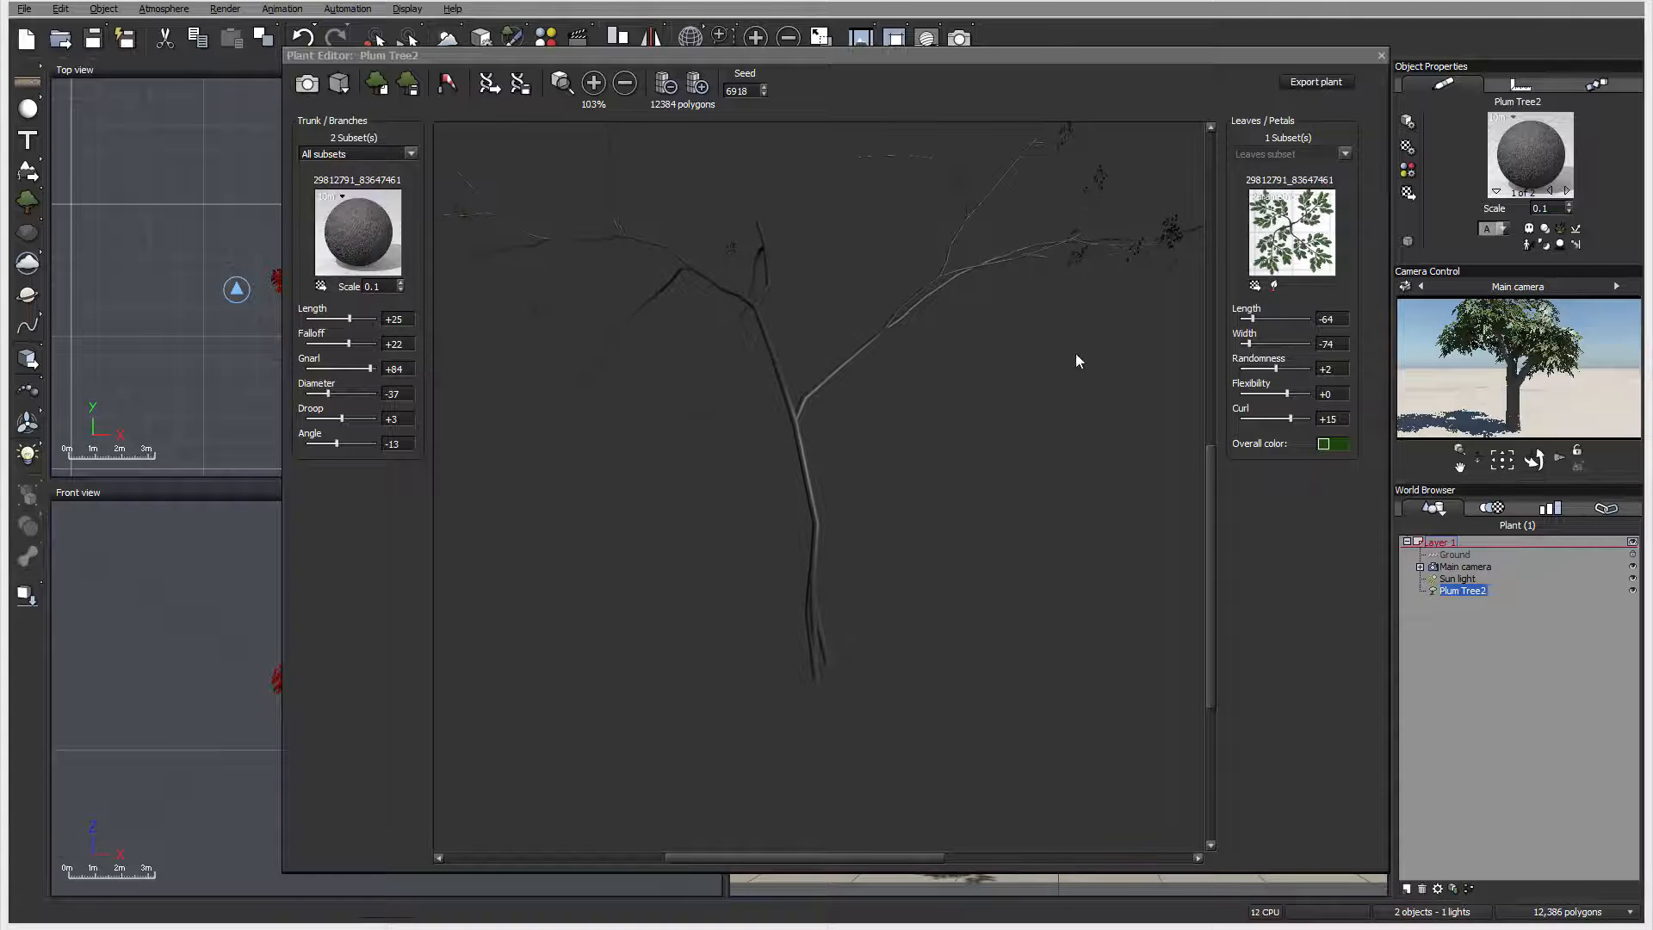
pyautogui.moveTo(1077, 358); pyautogui.dragTo(1001, 343)
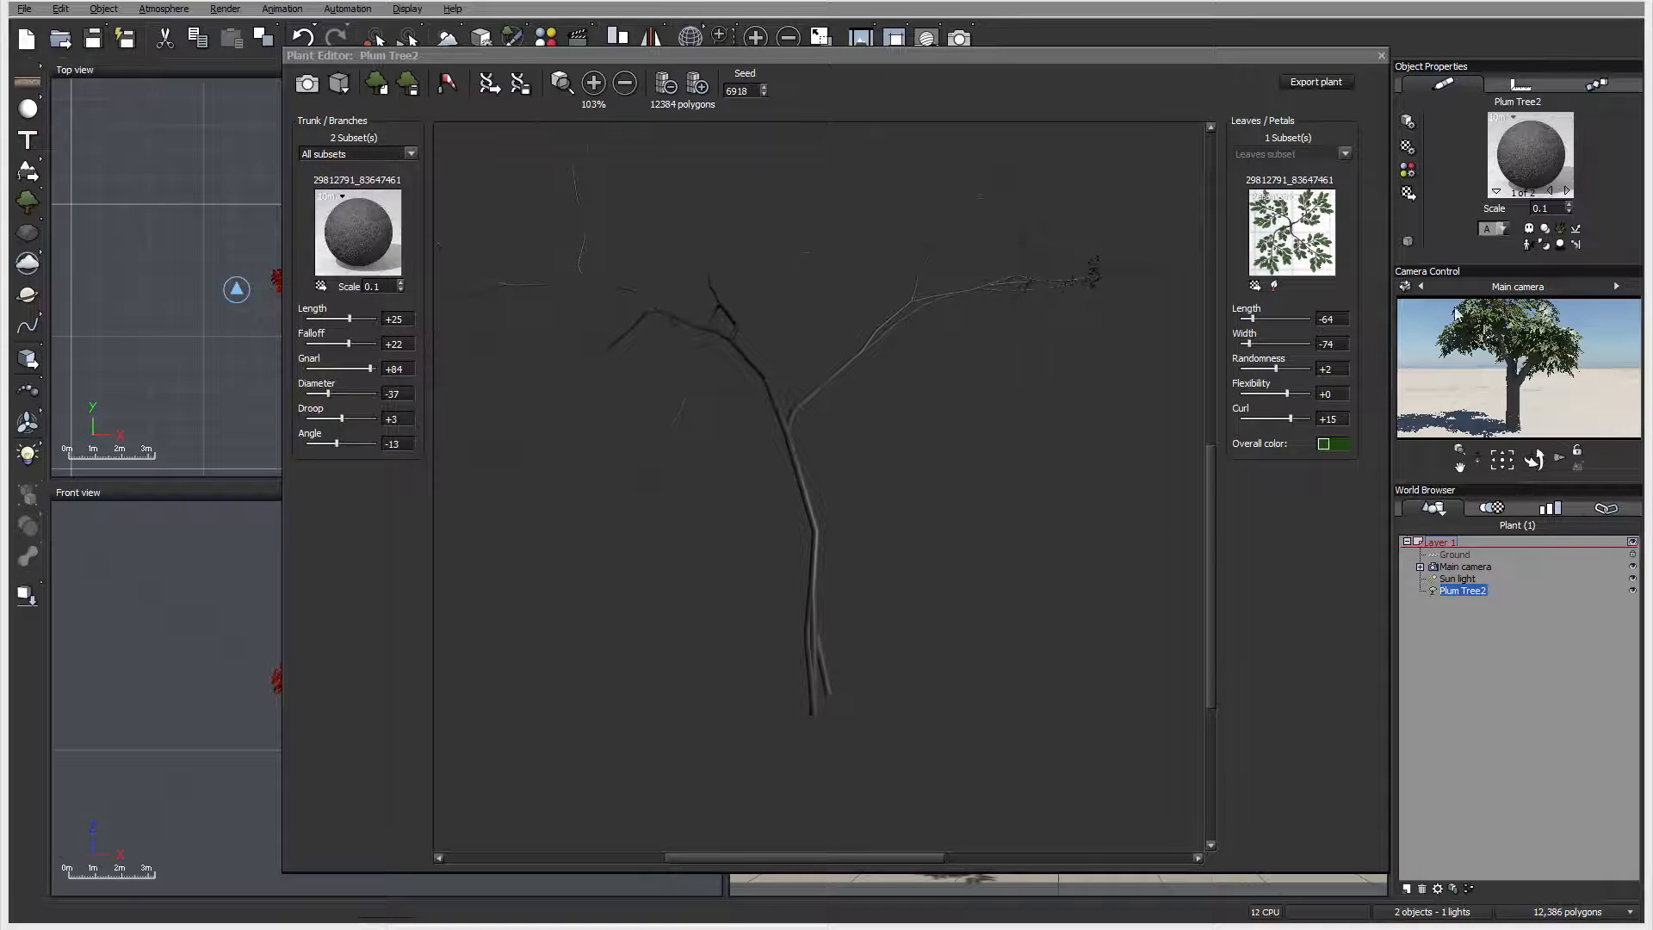
pyautogui.moveTo(785, 334); pyautogui.dragTo(971, 260)
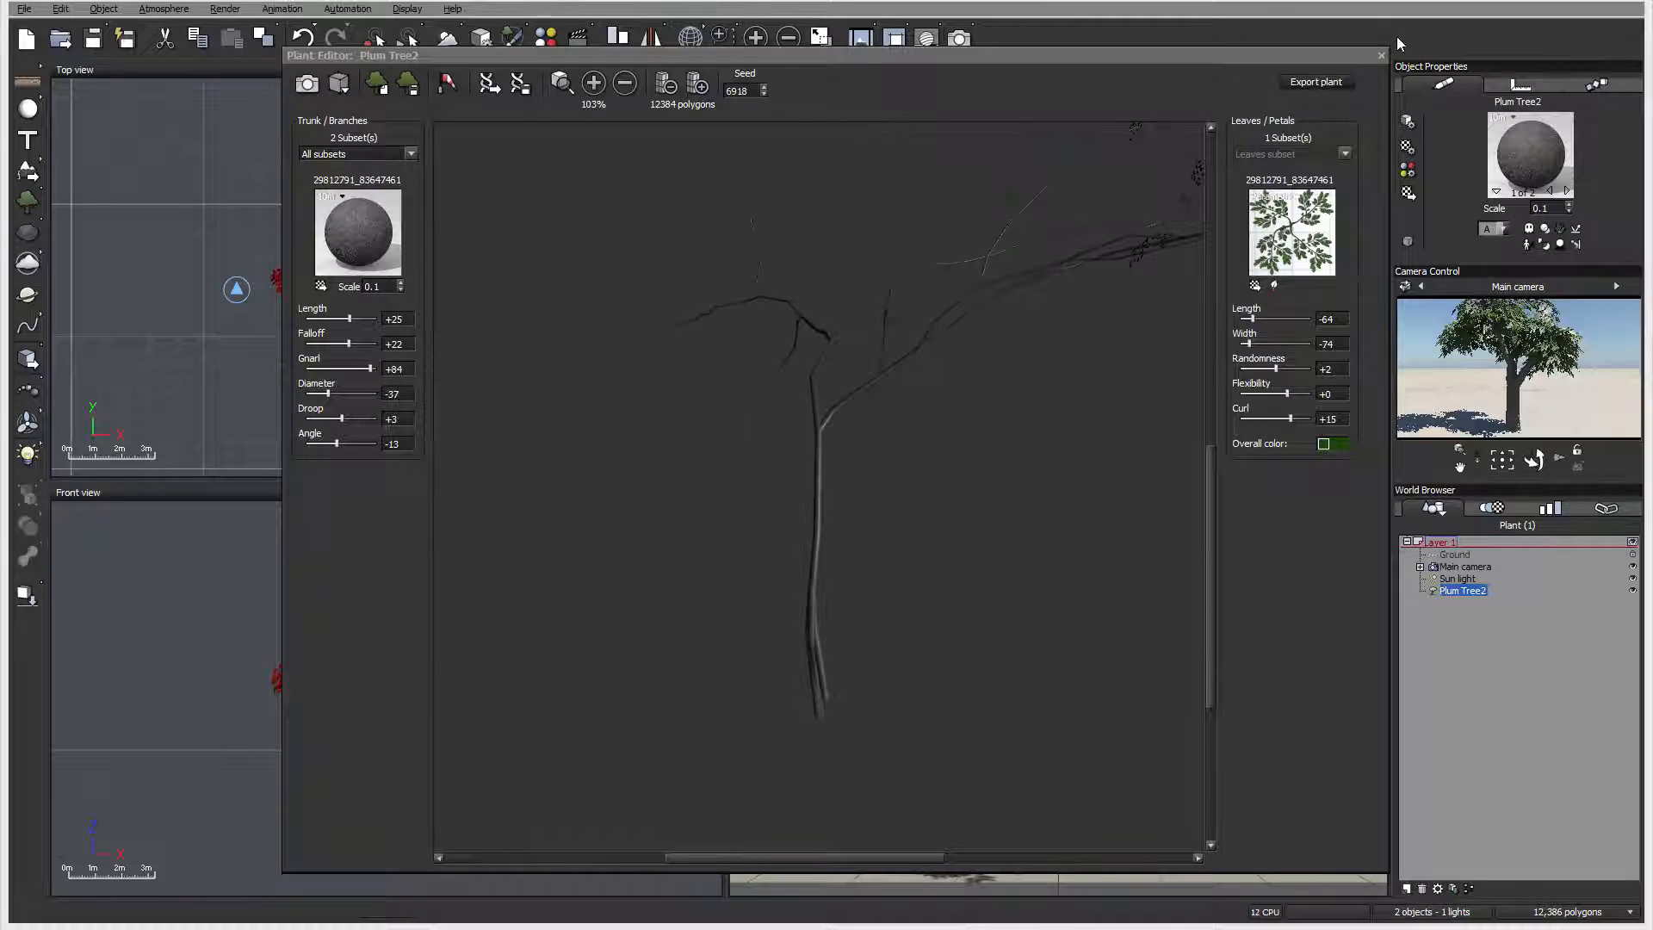
# - Close the Plant Editor and move the plum tree sideways out of the main camera's view
pyautogui.click(1383, 58)
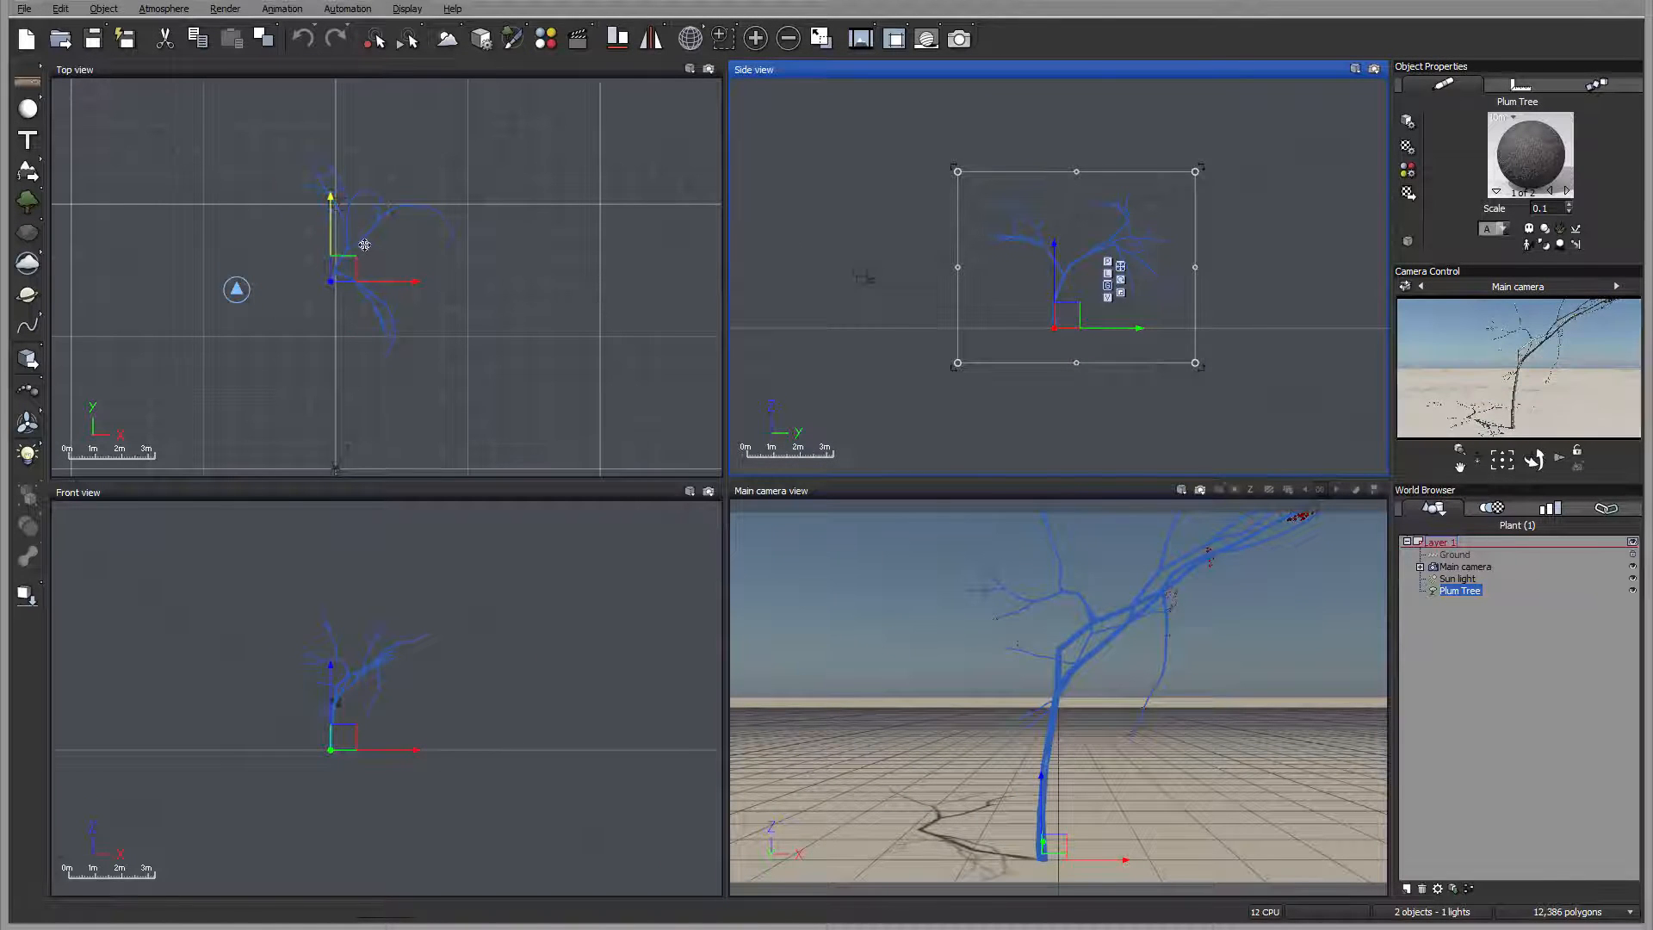
pyautogui.moveTo(444, 264); pyautogui.dragTo(501, 280, button='right')
pyautogui.moveTo(395, 278); pyautogui.dragTo(616, 229)
# - Filter the Trees collection to the available plants, add the White Fir (Mature) (HD), and shift it slightly farther from the camera
pyautogui.click(27, 199)
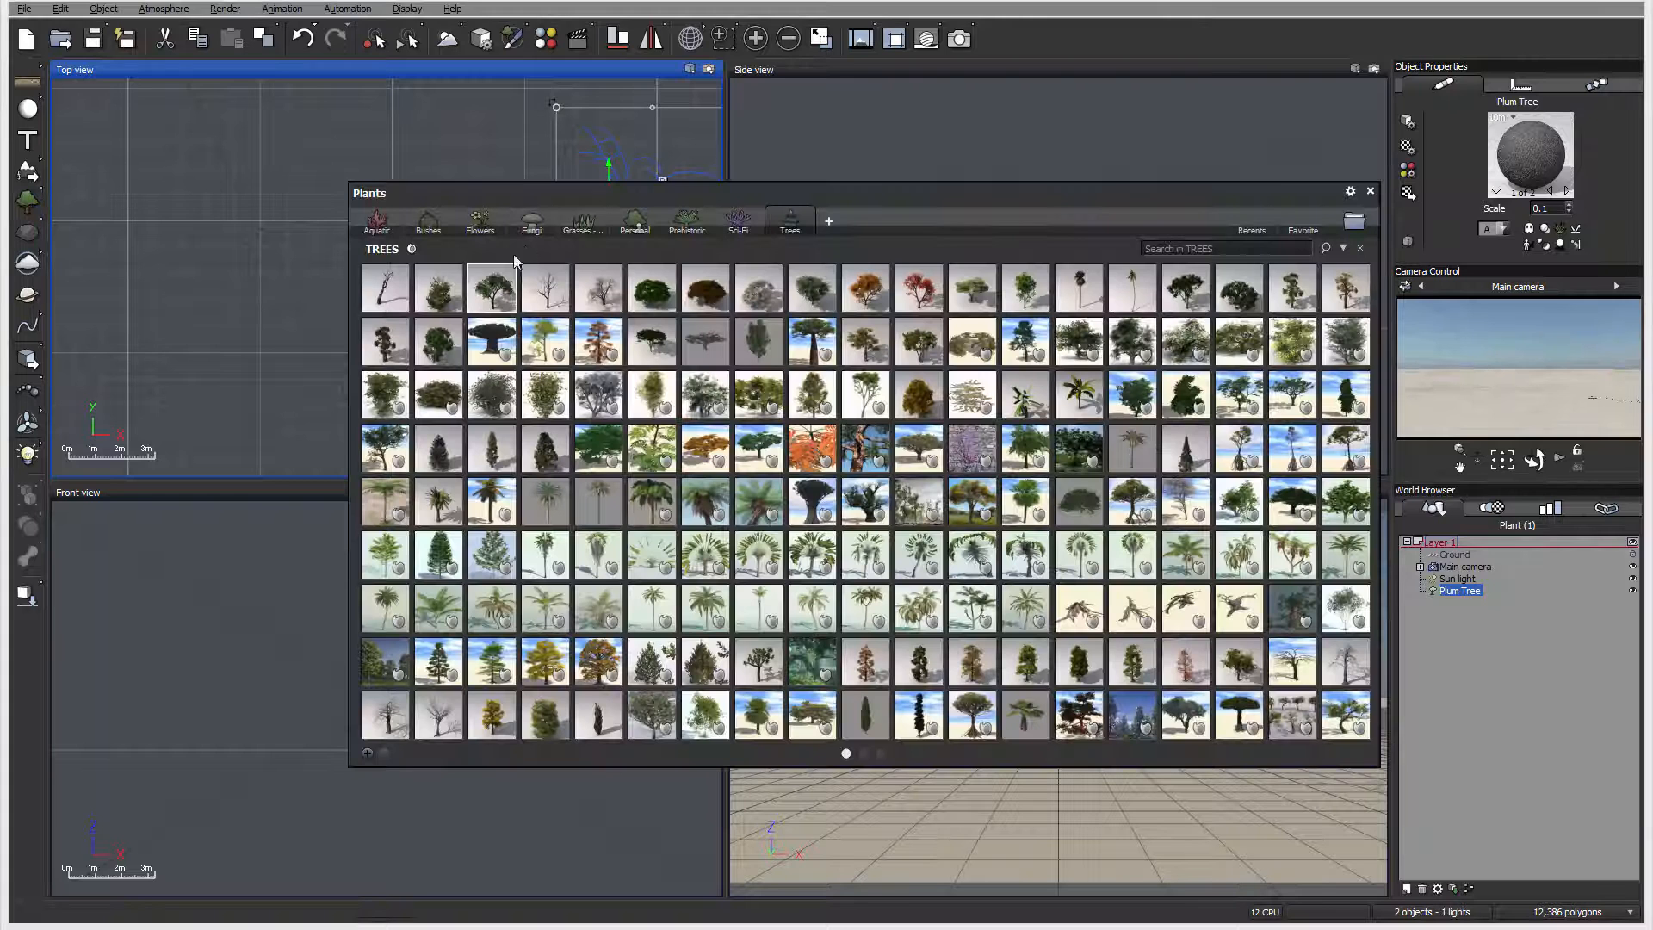
pyautogui.click(411, 249)
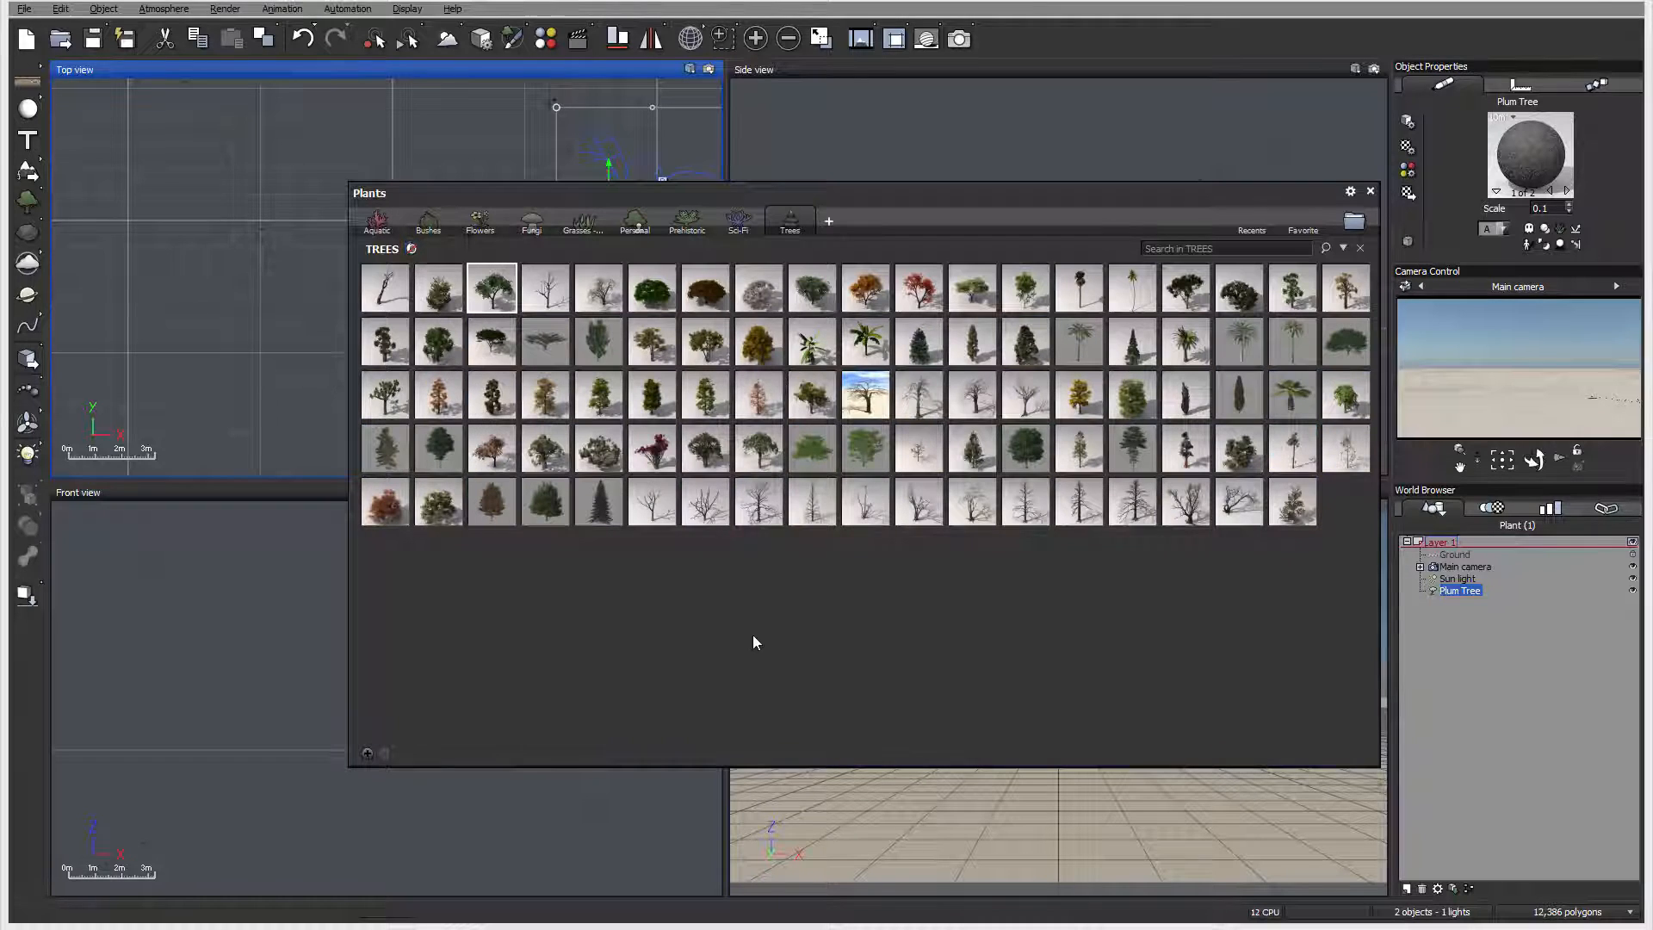
pyautogui.moveTo(598, 510)
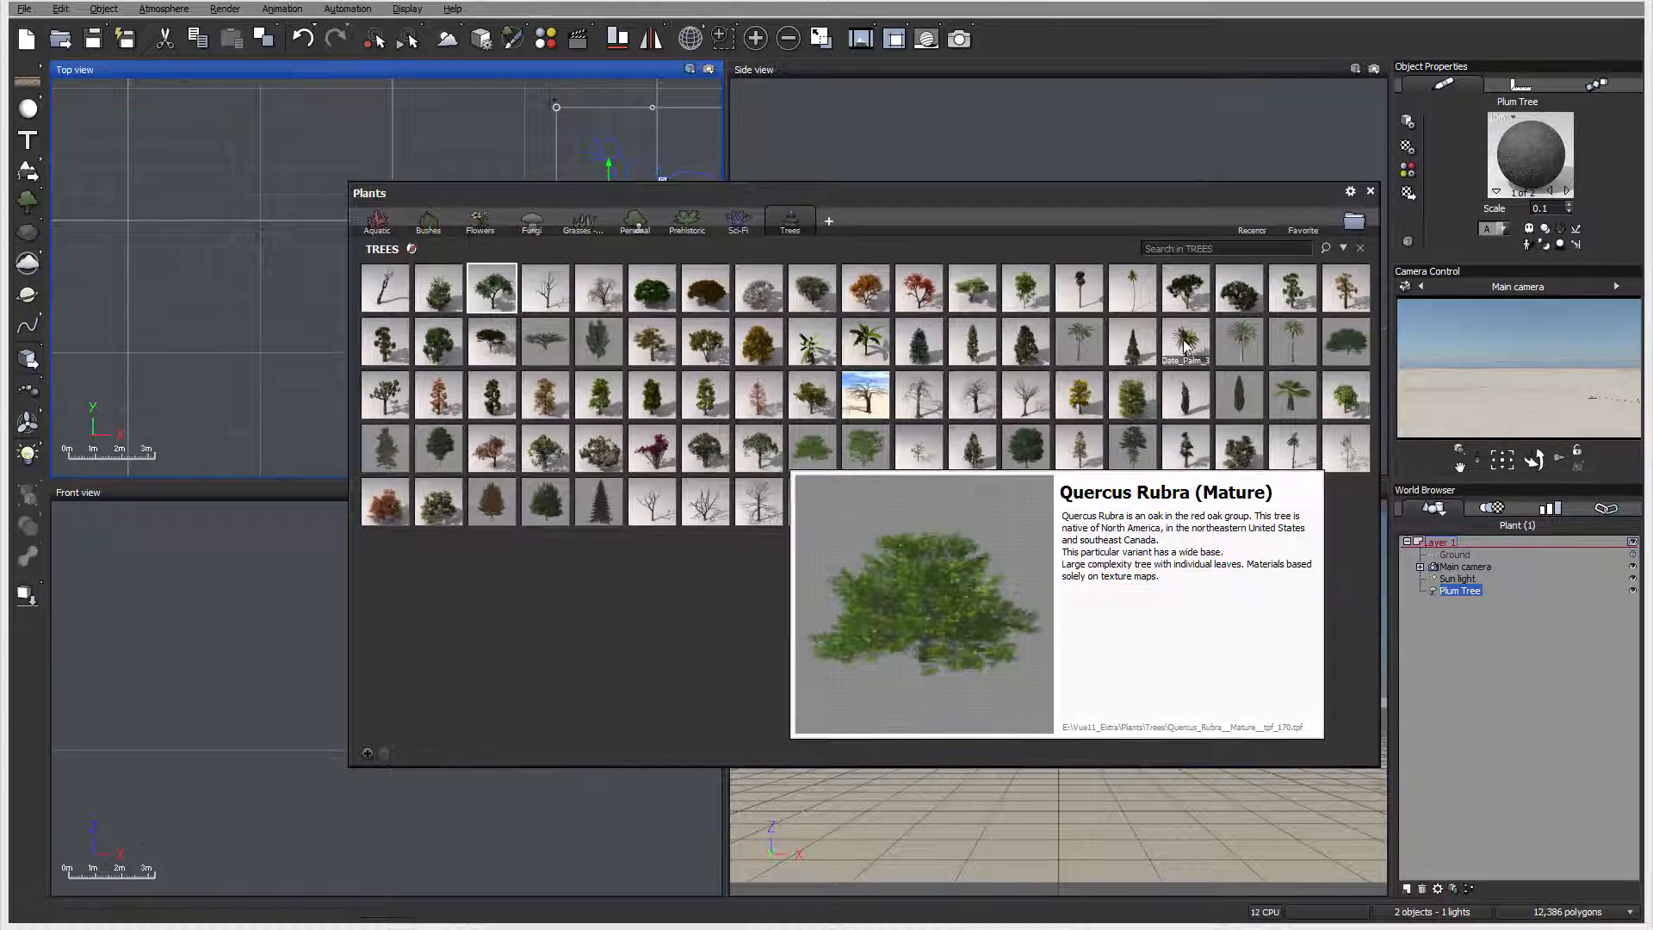
pyautogui.moveTo(1245, 332)
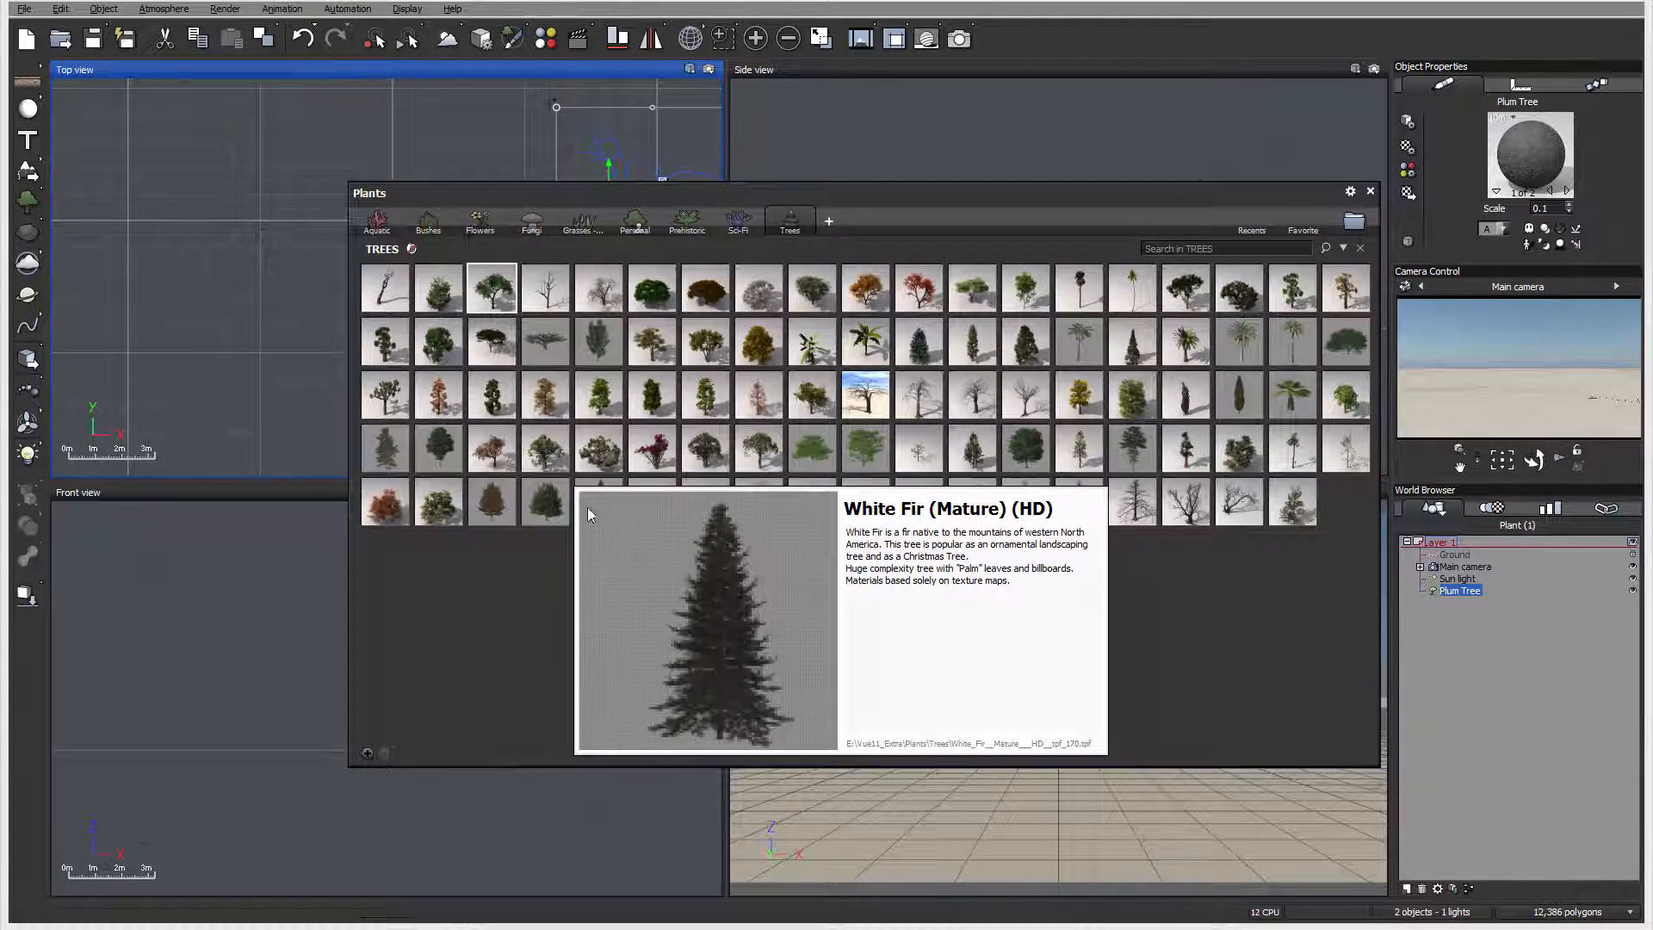
pyautogui.click(600, 494)
pyautogui.click(600, 493)
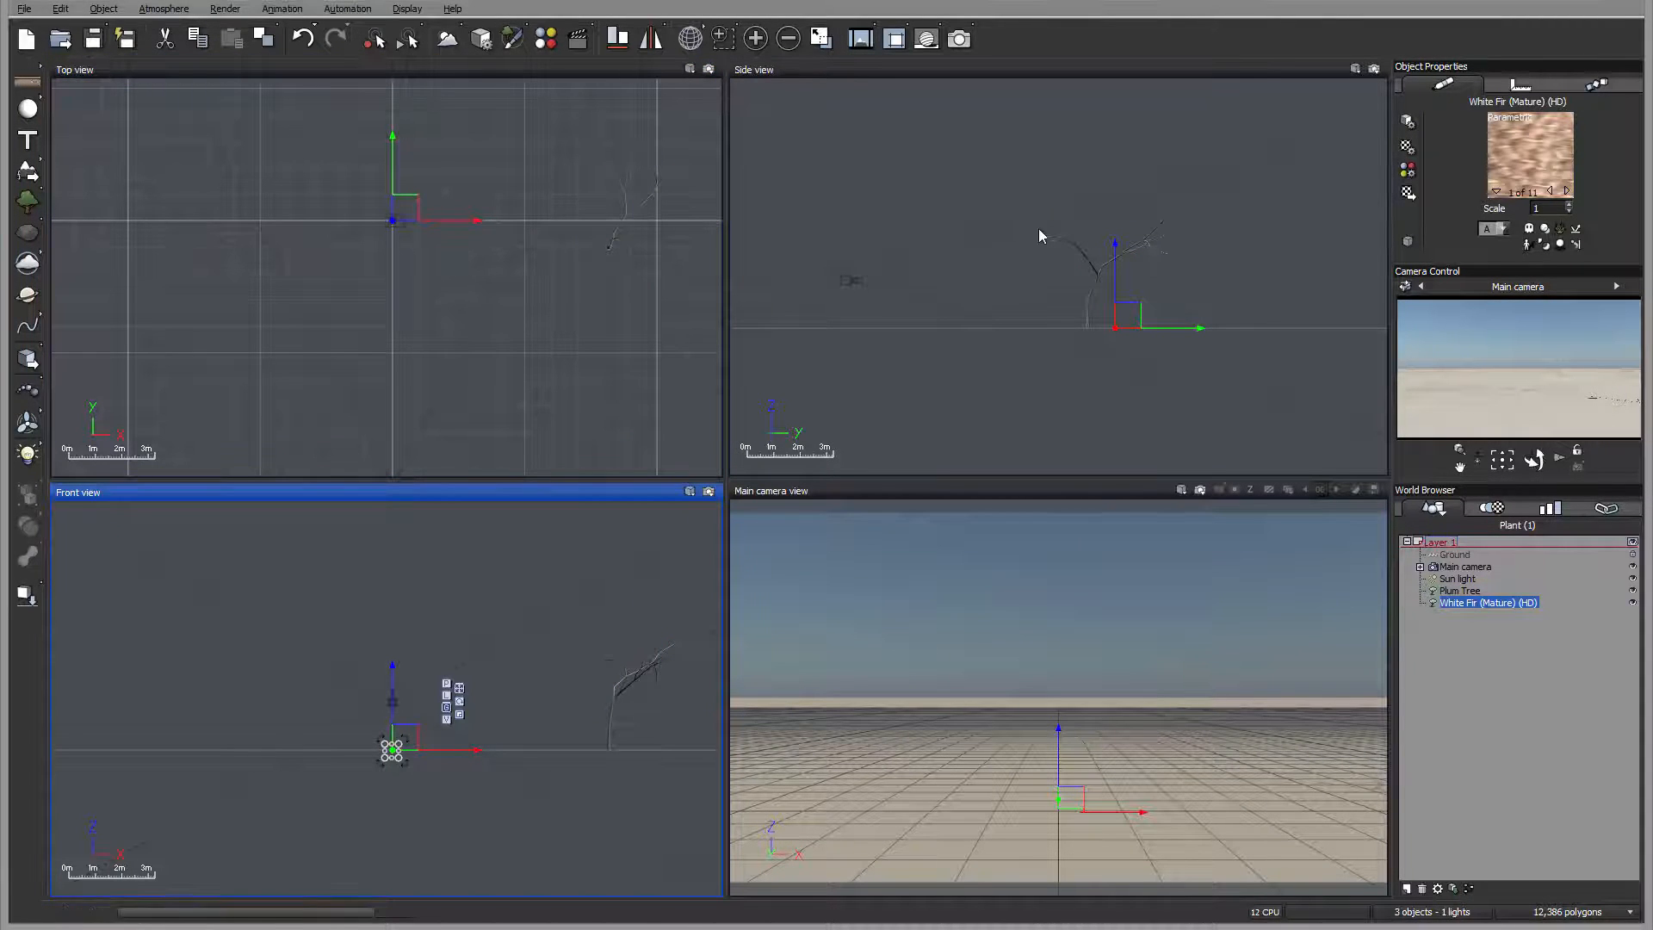
pyautogui.click(504, 298)
pyautogui.moveTo(504, 298)
pyautogui.mouseDown()
pyautogui.moveTo(504, 236)
pyautogui.moveTo(487, 317)
pyautogui.mouseUp()
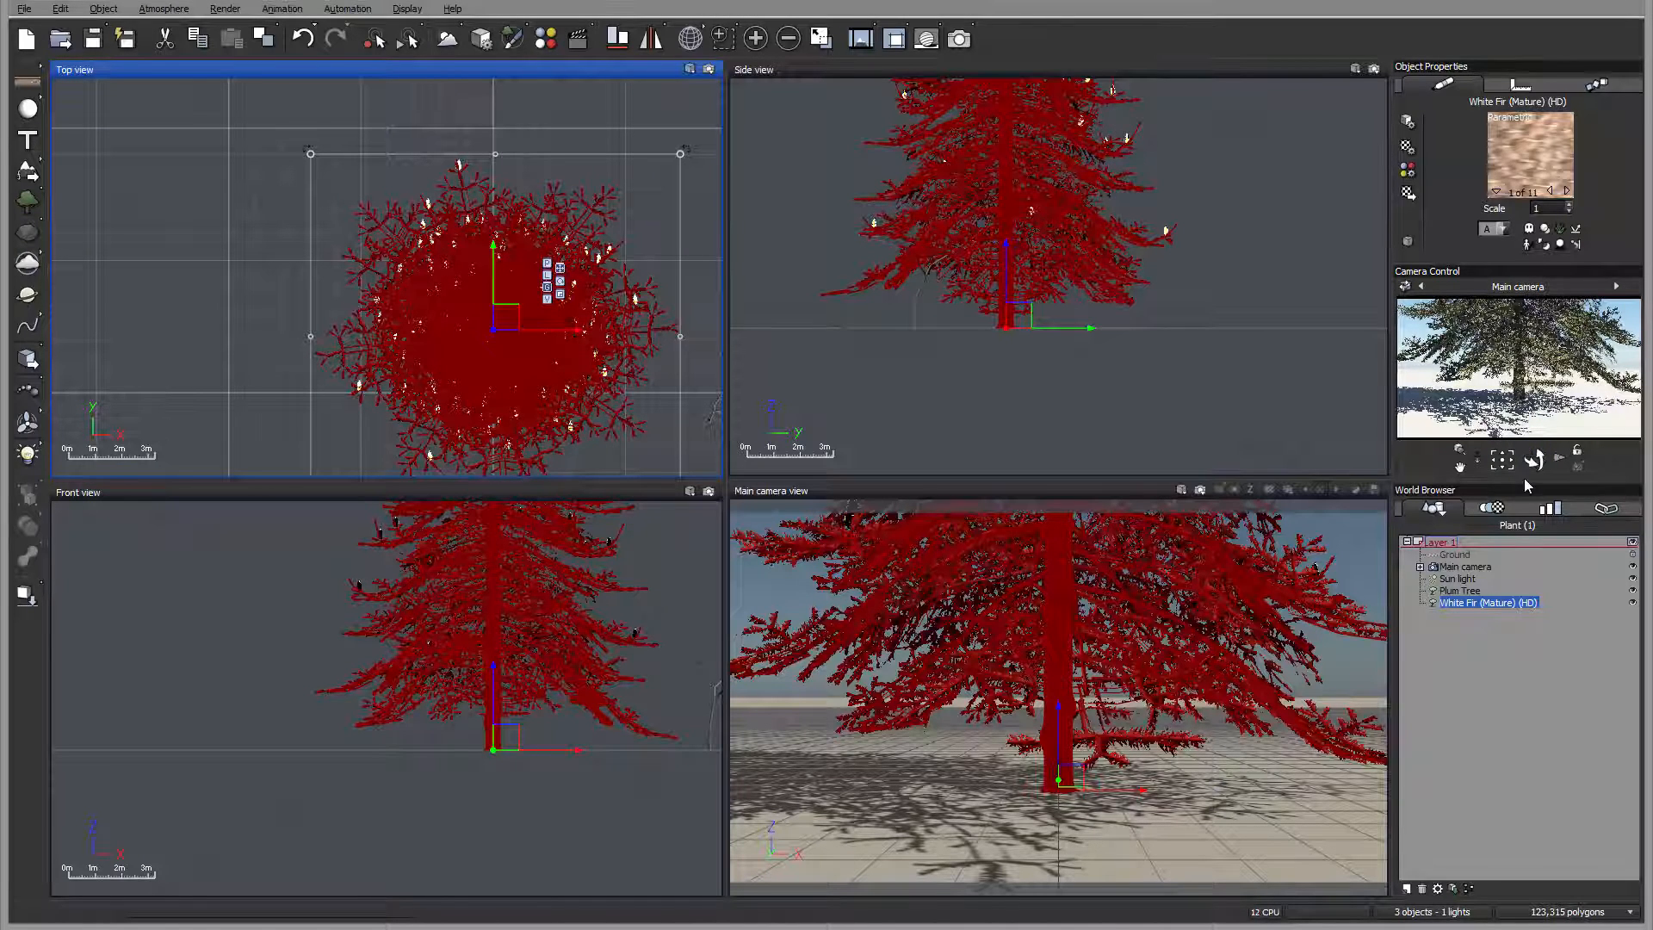
# - Raise the main camera to a height of about 4.632 m and reposition it closer to the white fir
pyautogui.click(1481, 569)
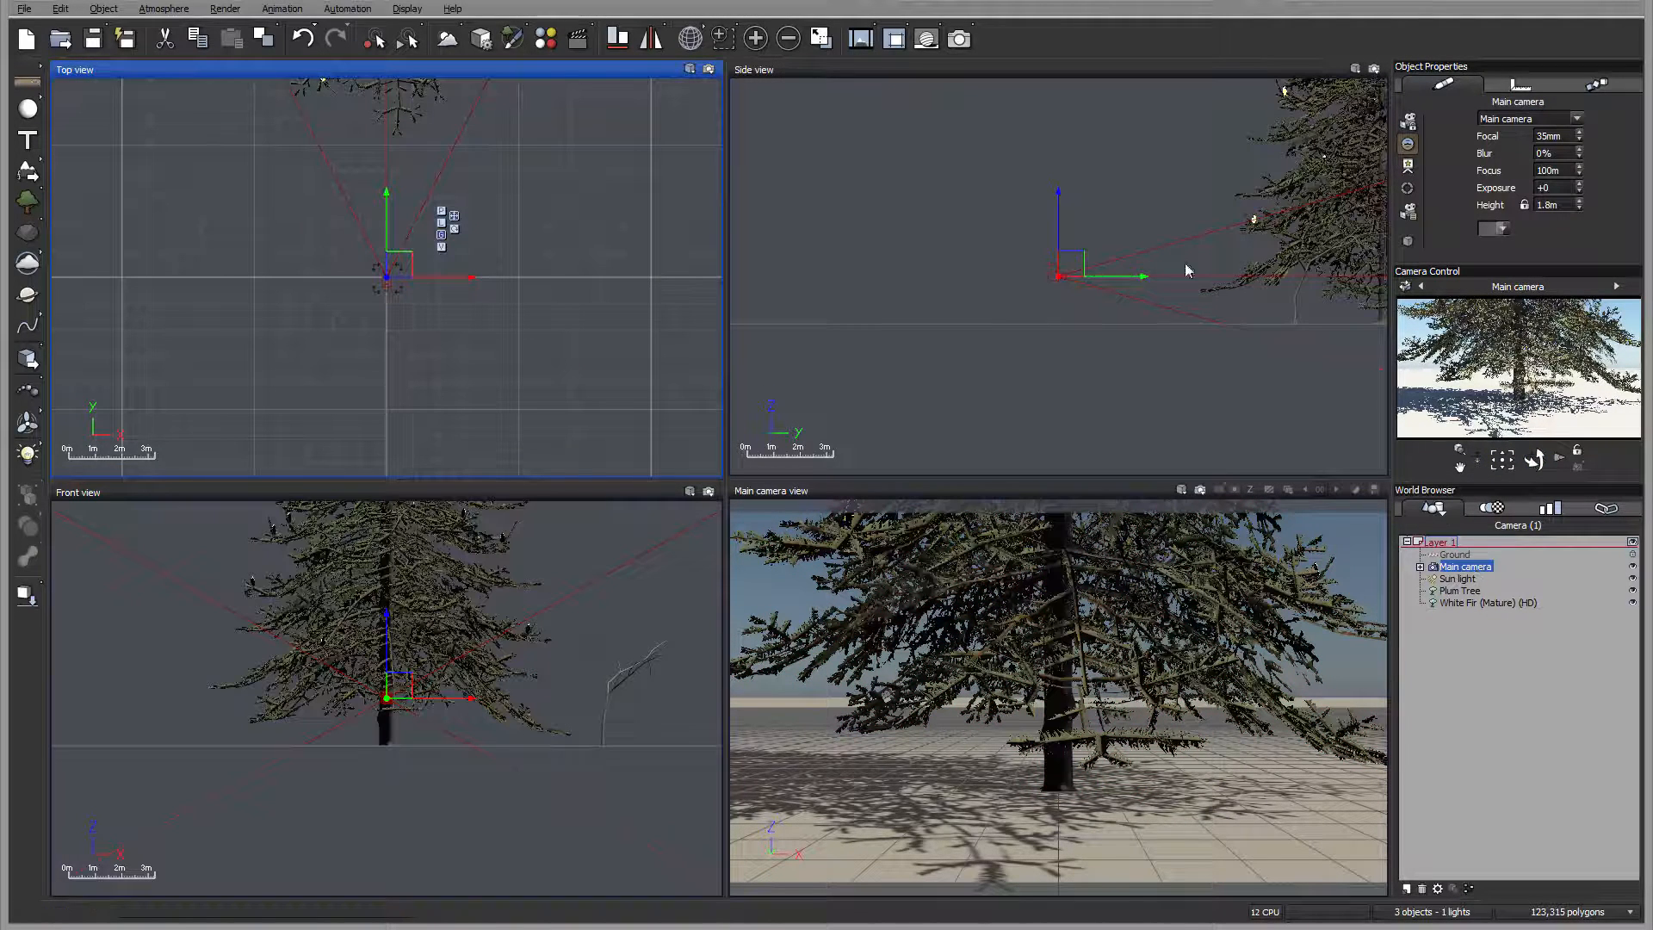
pyautogui.click(1097, 184)
pyautogui.moveTo(1097, 183); pyautogui.dragTo(1057, 188)
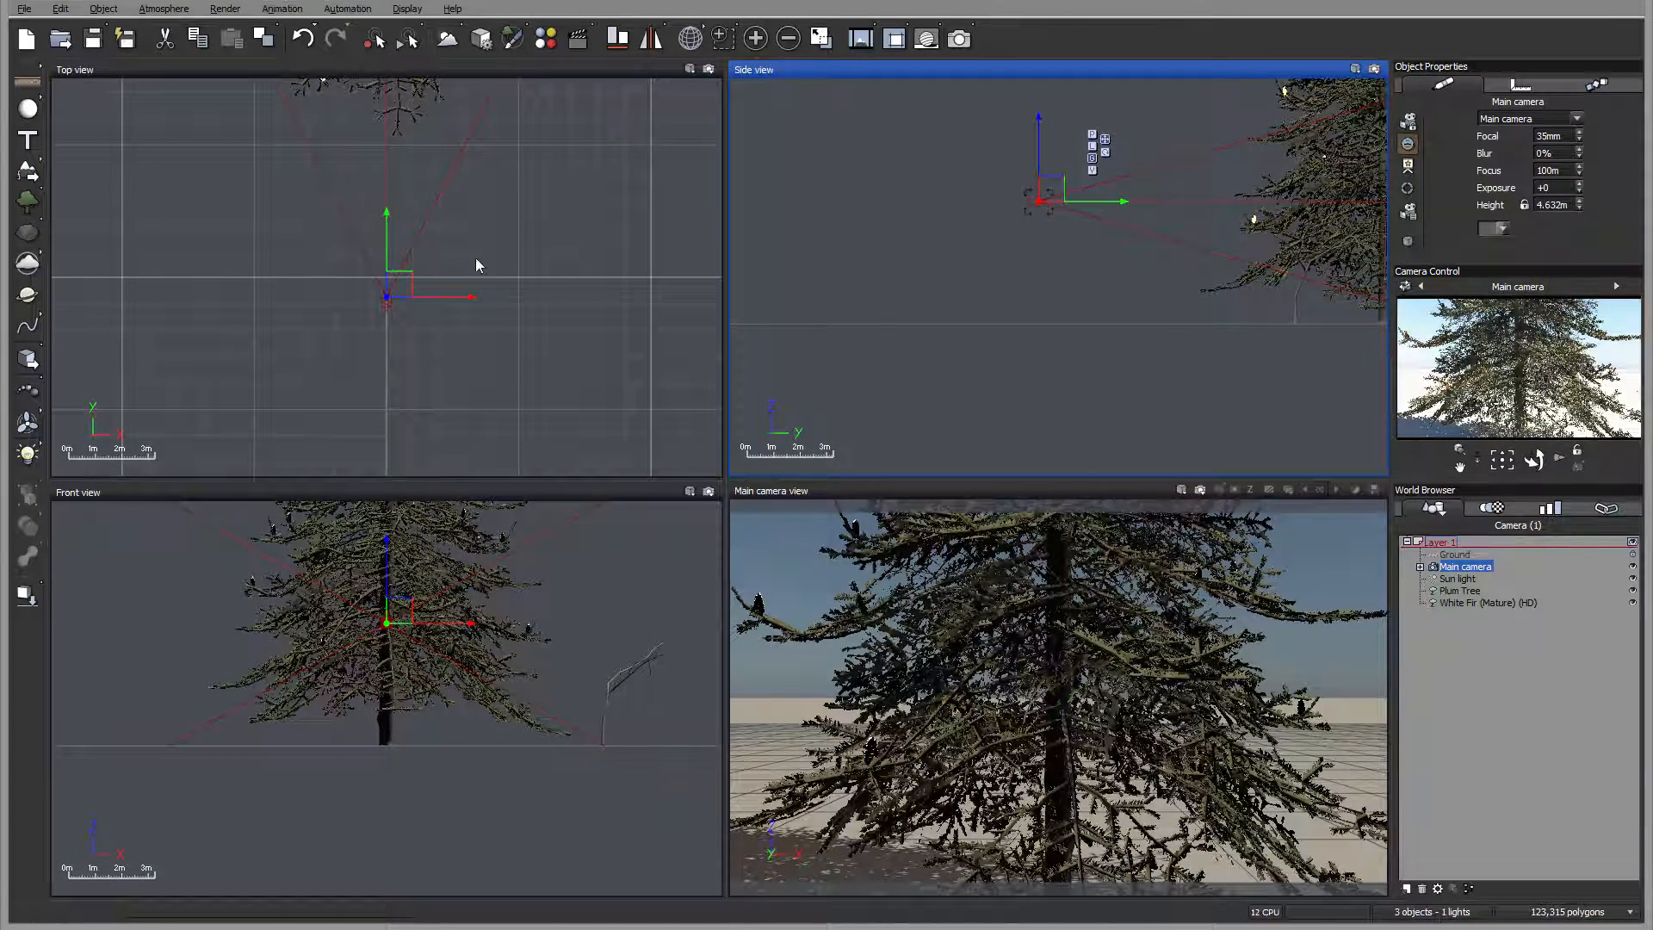
pyautogui.moveTo(476, 265); pyautogui.dragTo(566, 430, button='right')
pyautogui.moveTo(481, 448); pyautogui.dragTo(495, 319)
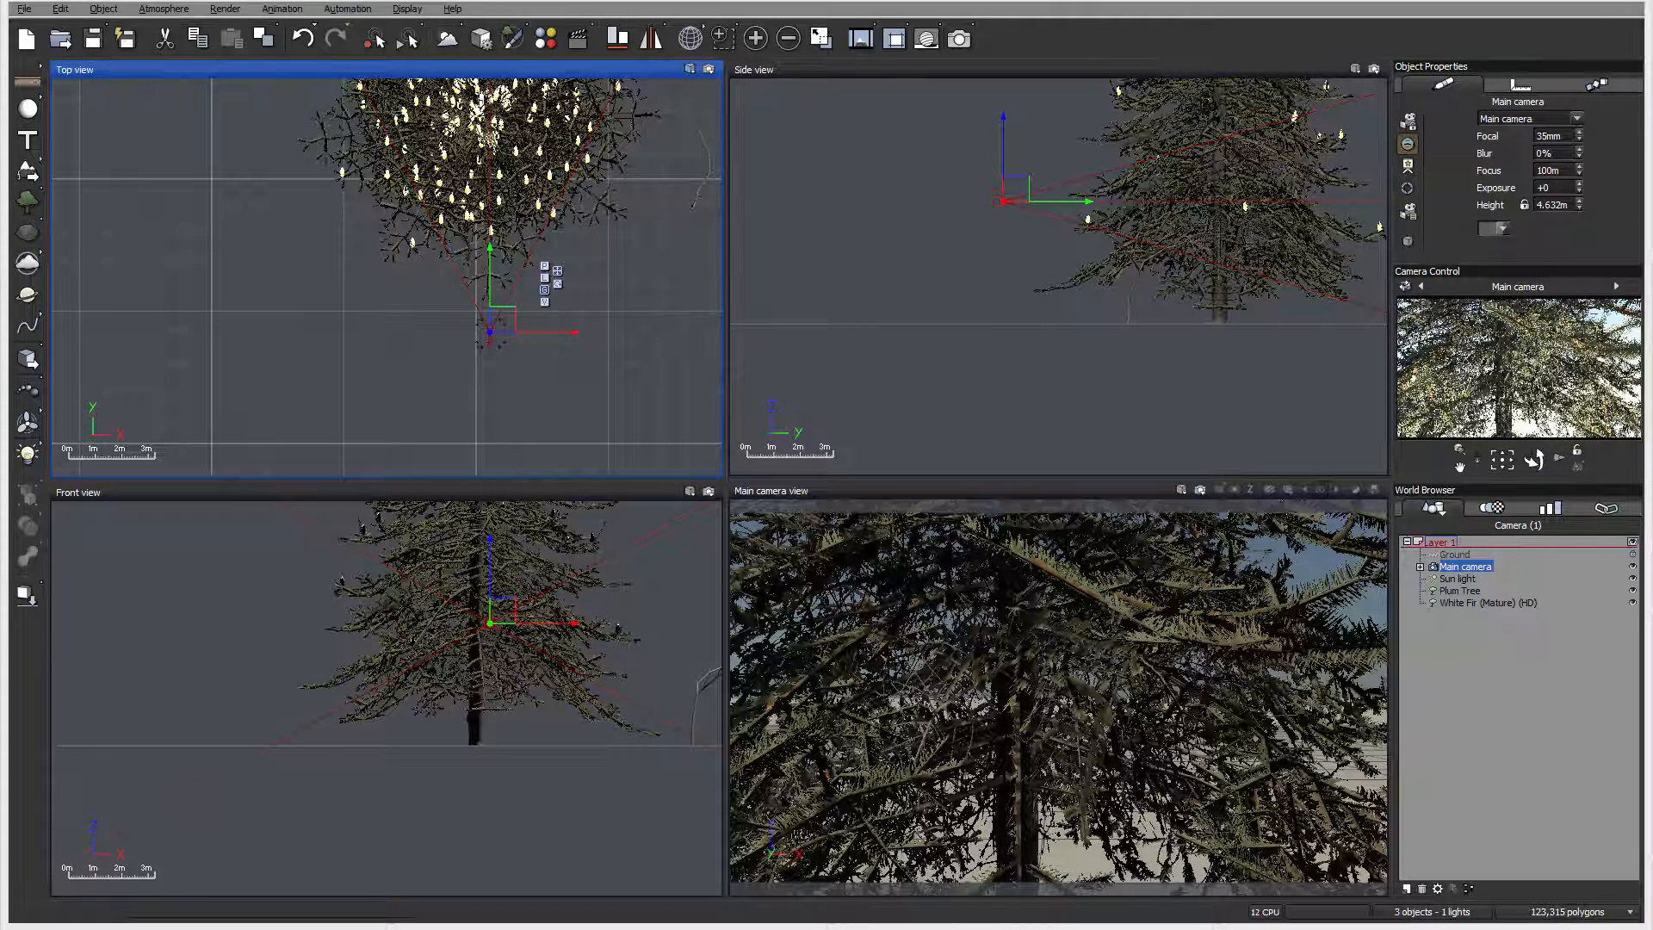
pyautogui.moveTo(494, 316); pyautogui.dragTo(476, 374)
# - Select the white fir and open it for editing in the Plant Editor
pyautogui.moveTo(588, 261); pyautogui.dragTo(602, 387, button='right')
pyautogui.click(551, 263)
pyautogui.rightClick(546, 259)
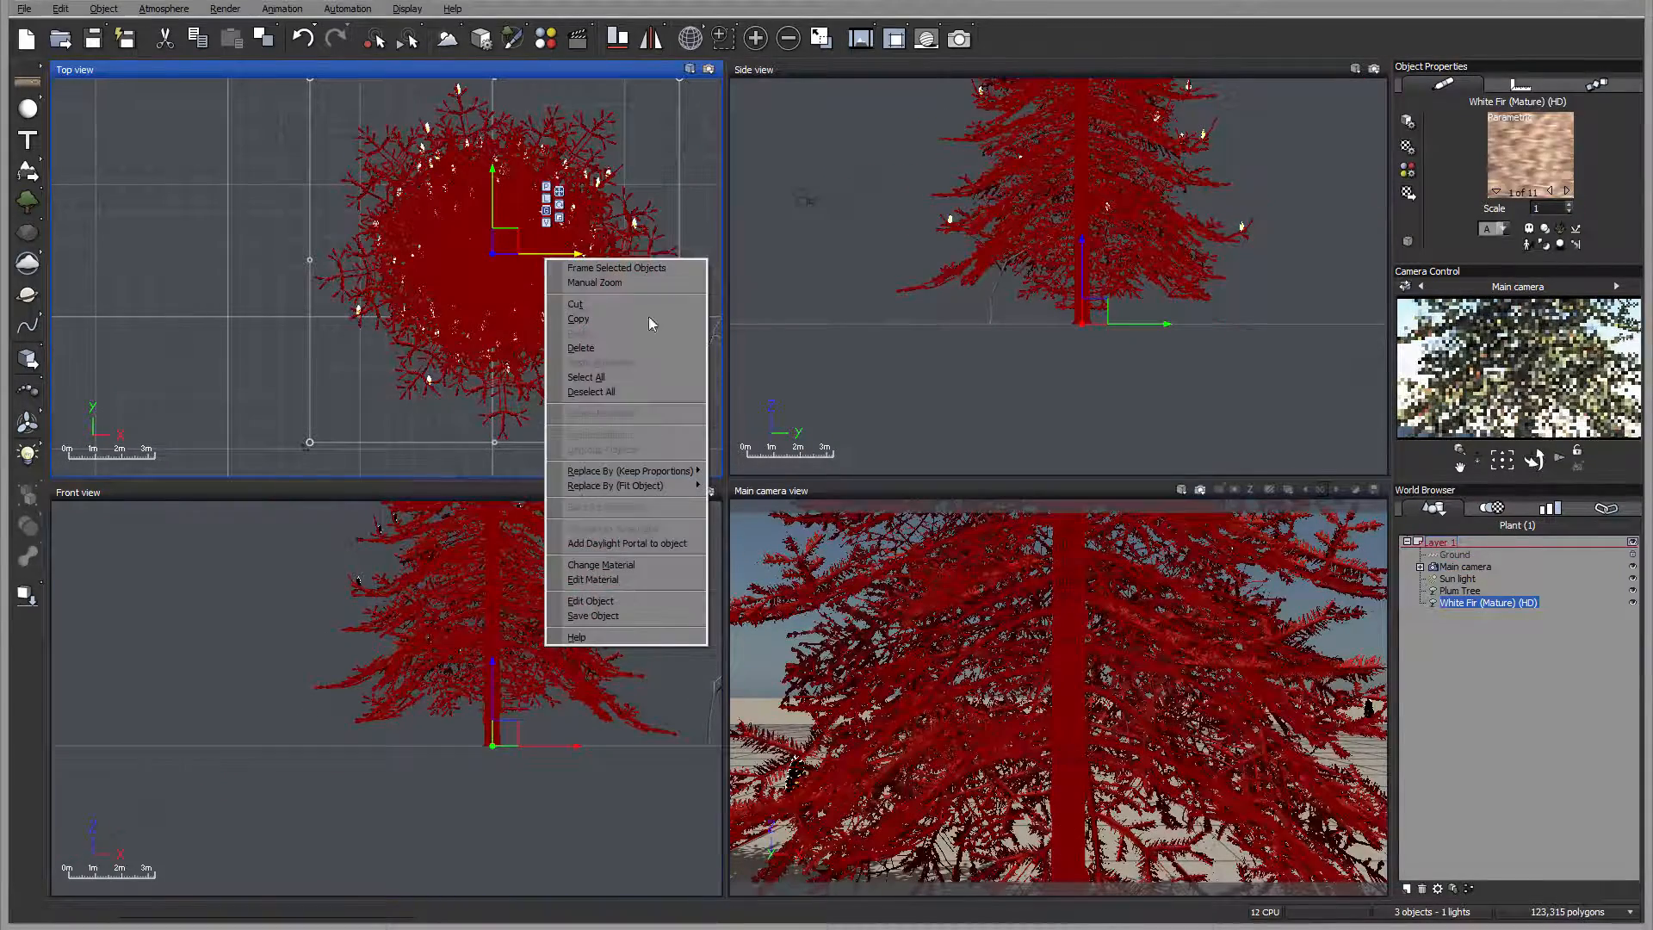
pyautogui.click(647, 600)
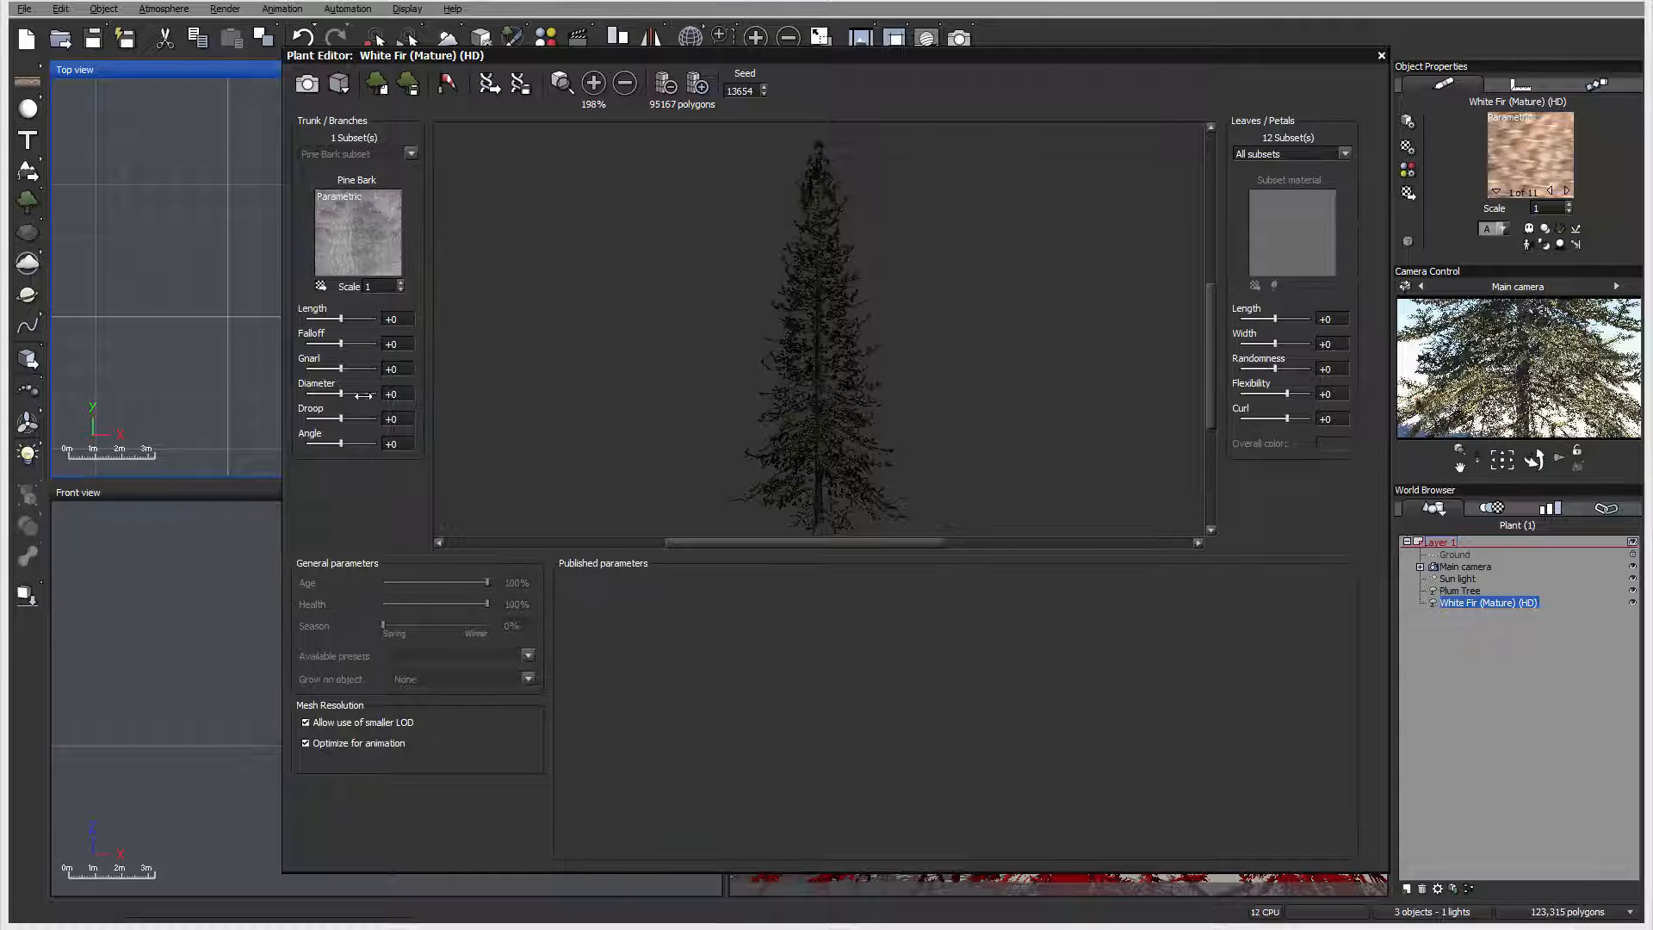
# - Try a gnarl of +72 on the fir's Pine Bark subset, reduce it to +22, and select the Pine 7 leaf subset
pyautogui.moveTo(341, 369); pyautogui.dragTo(366, 369)
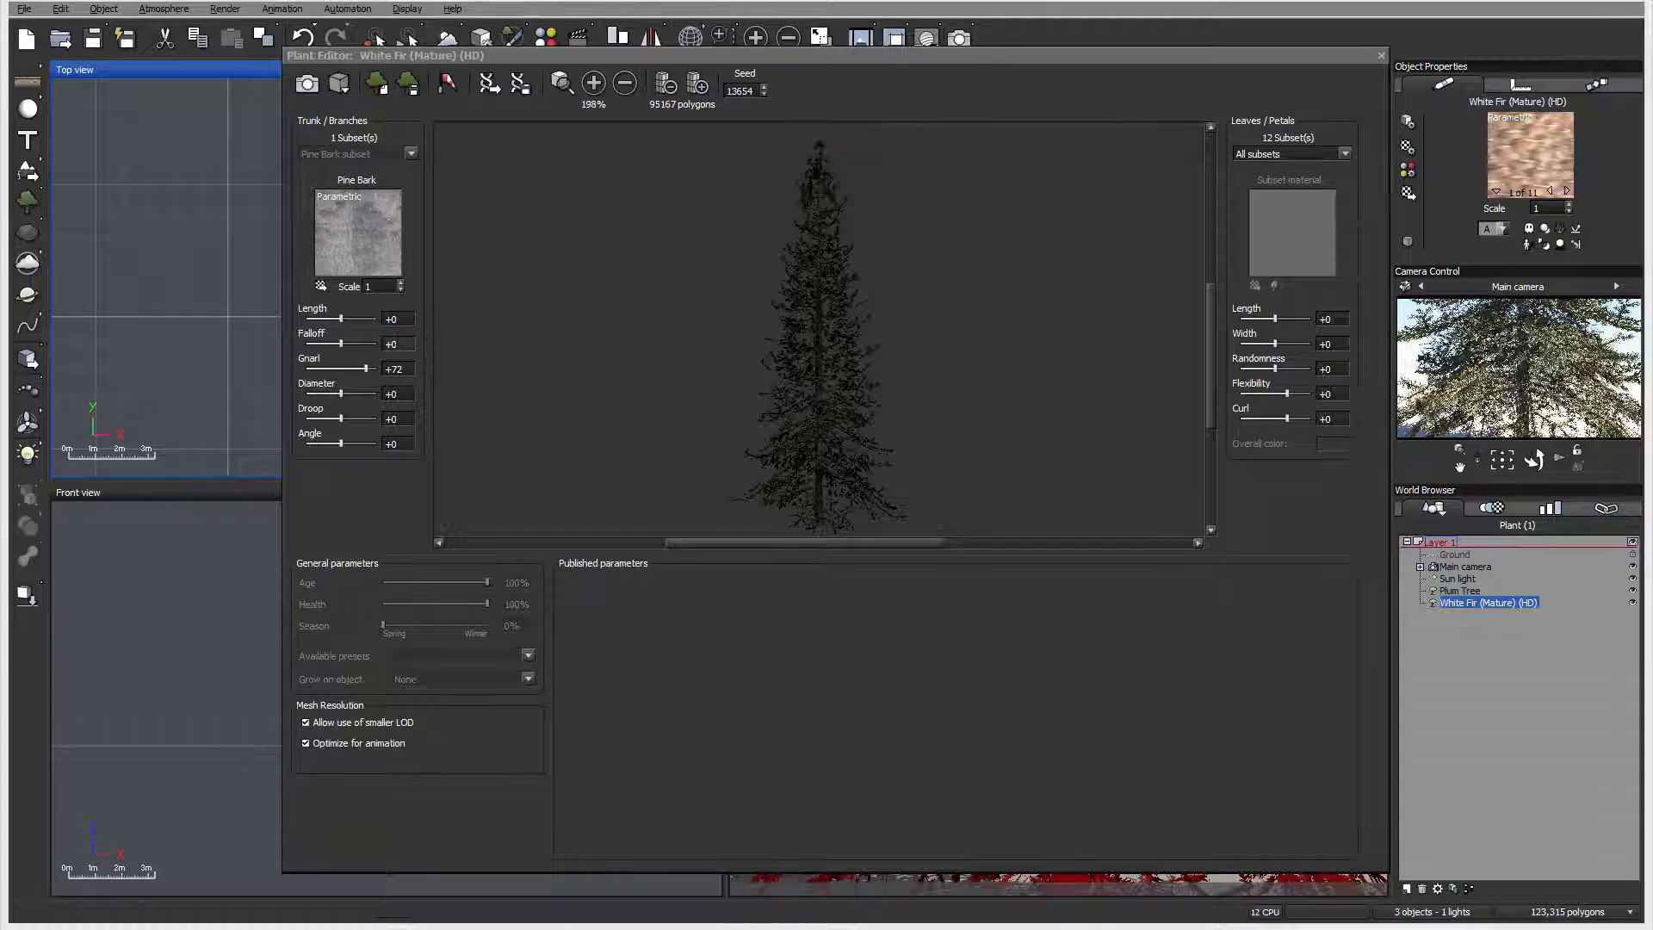
pyautogui.moveTo(369, 365); pyautogui.dragTo(348, 366)
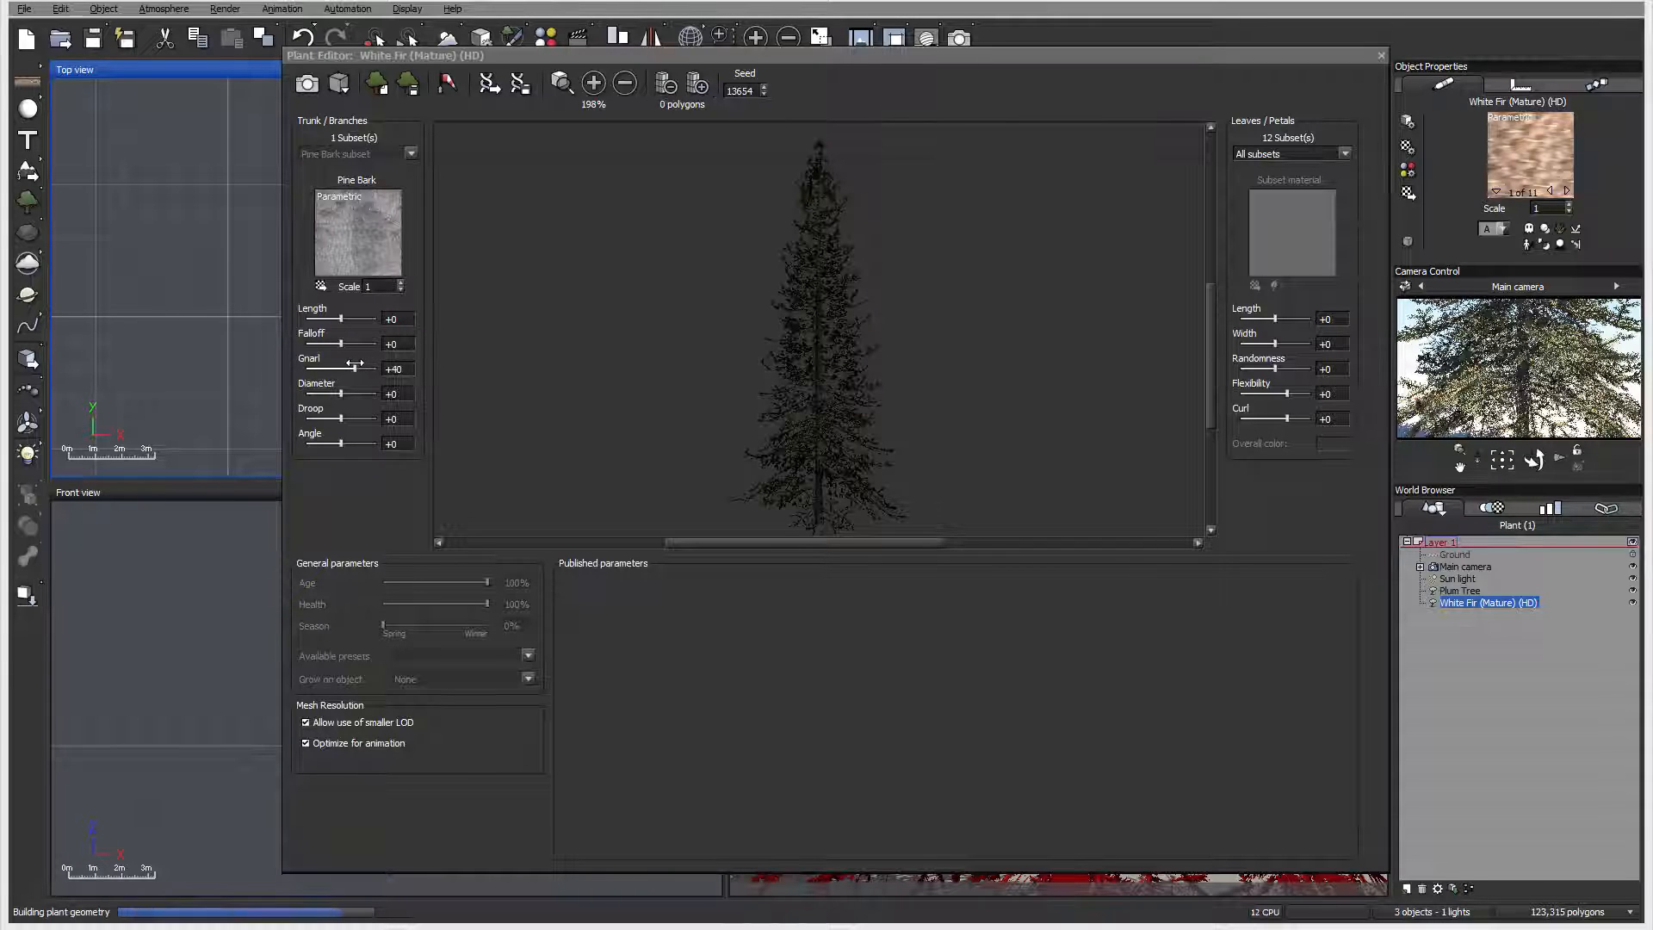
pyautogui.click(1296, 154)
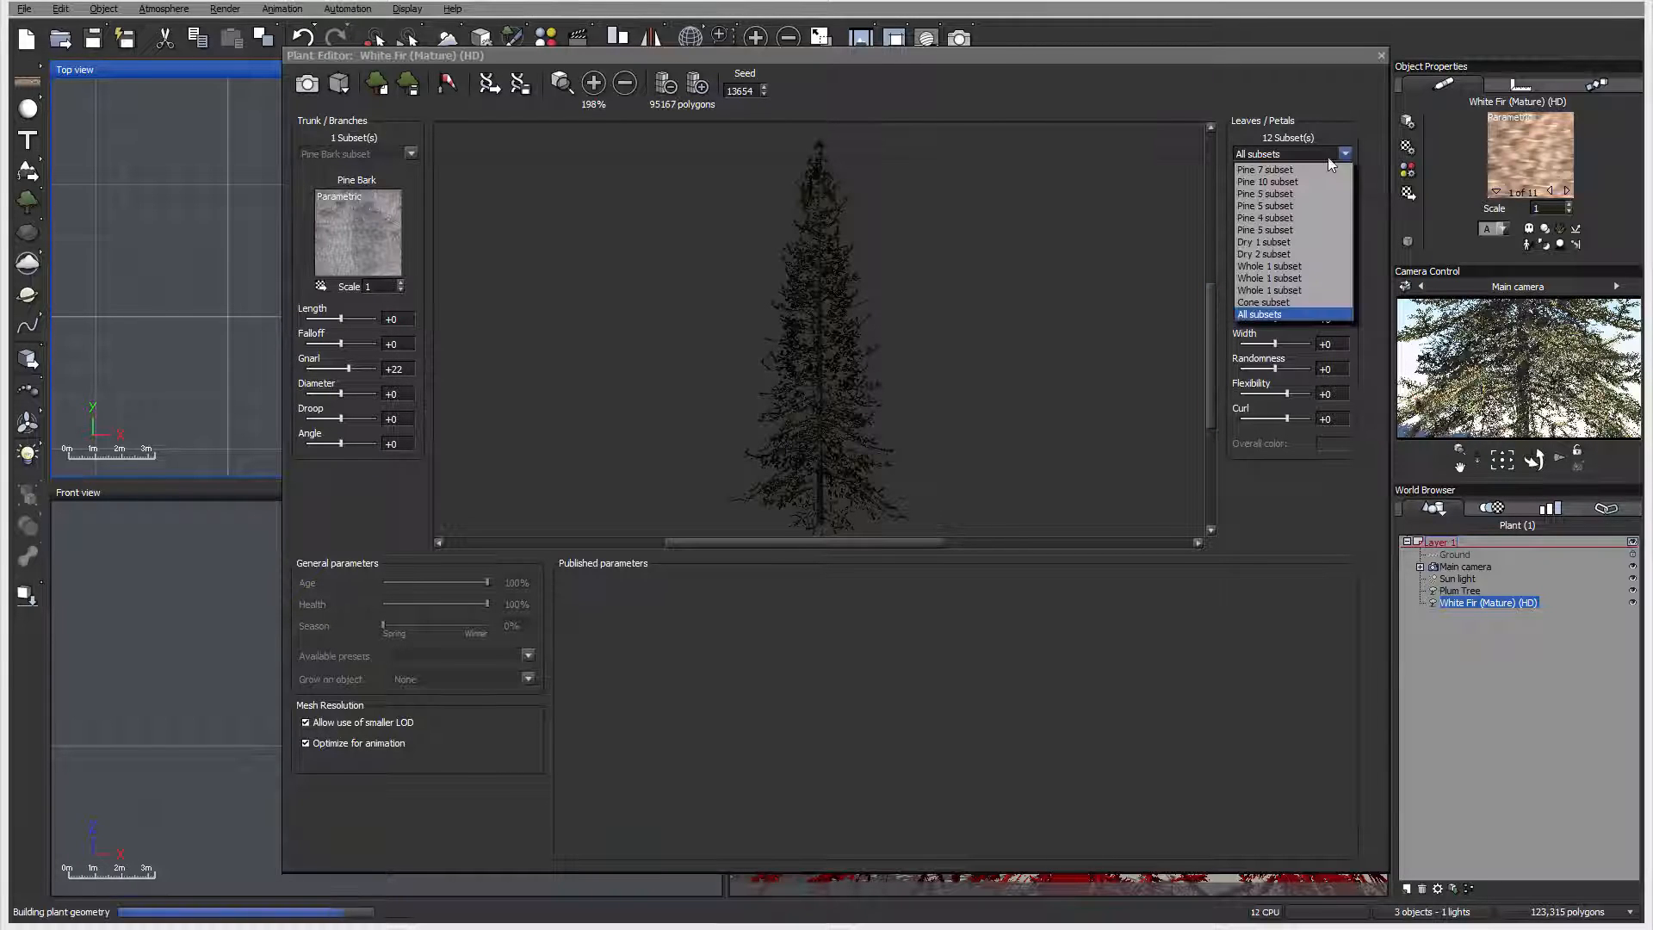
pyautogui.click(1309, 170)
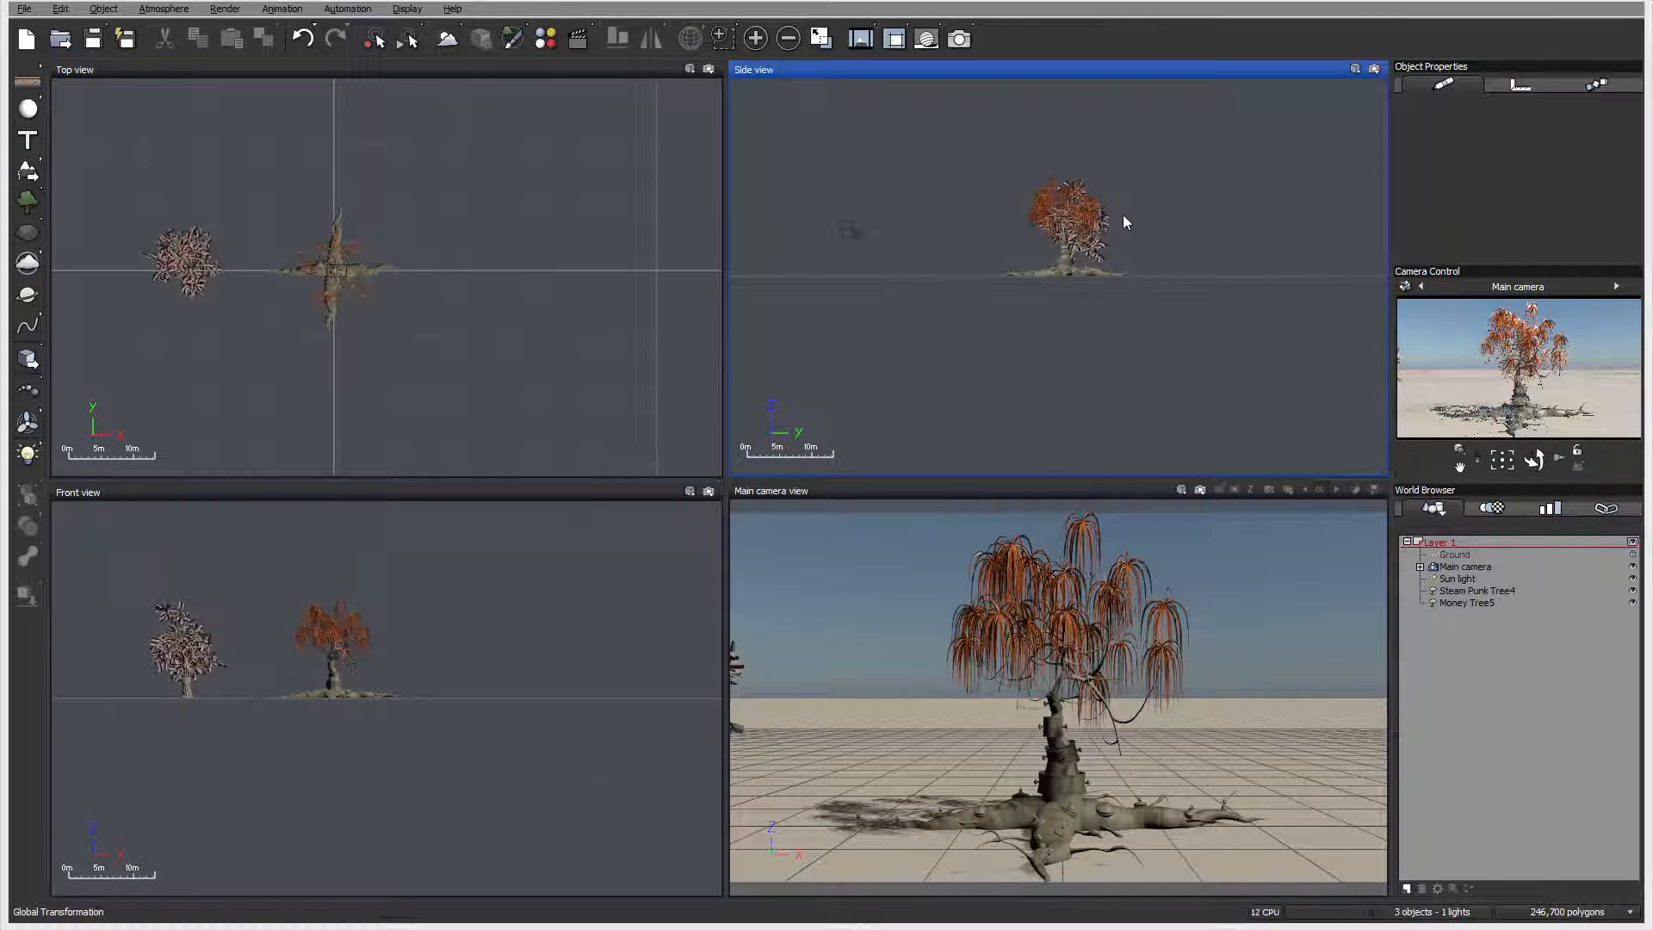
pyautogui.moveTo(1123, 222); pyautogui.dragTo(1134, 267, button='right')
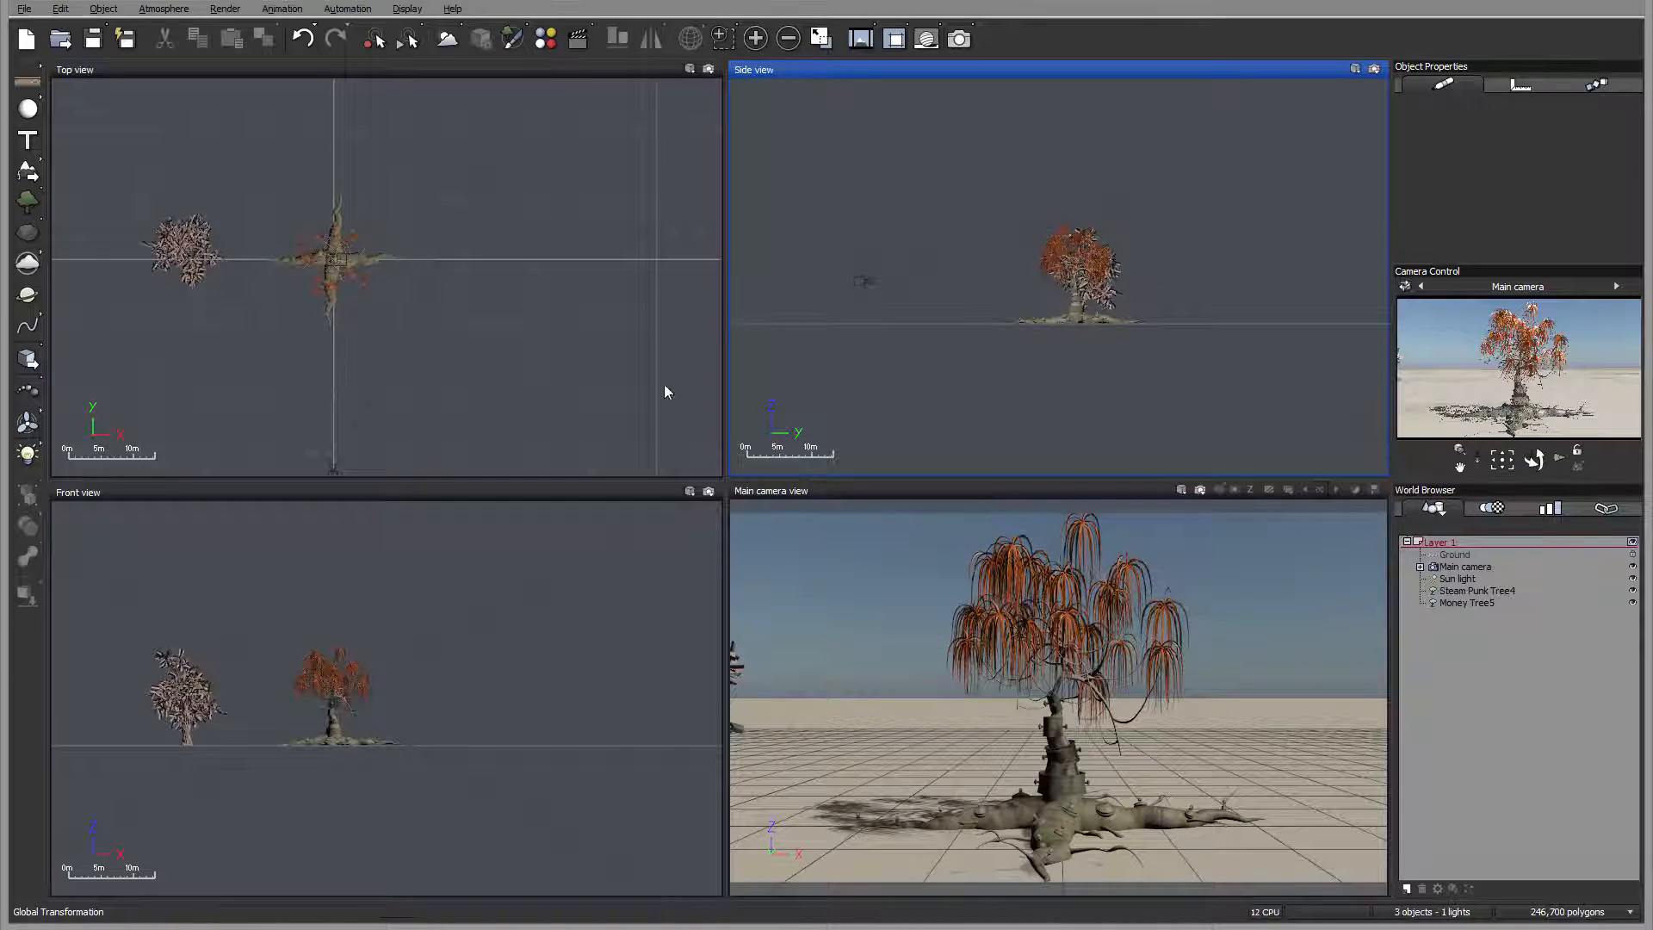
pyautogui.moveTo(373, 325); pyautogui.dragTo(562, 328, button='right')
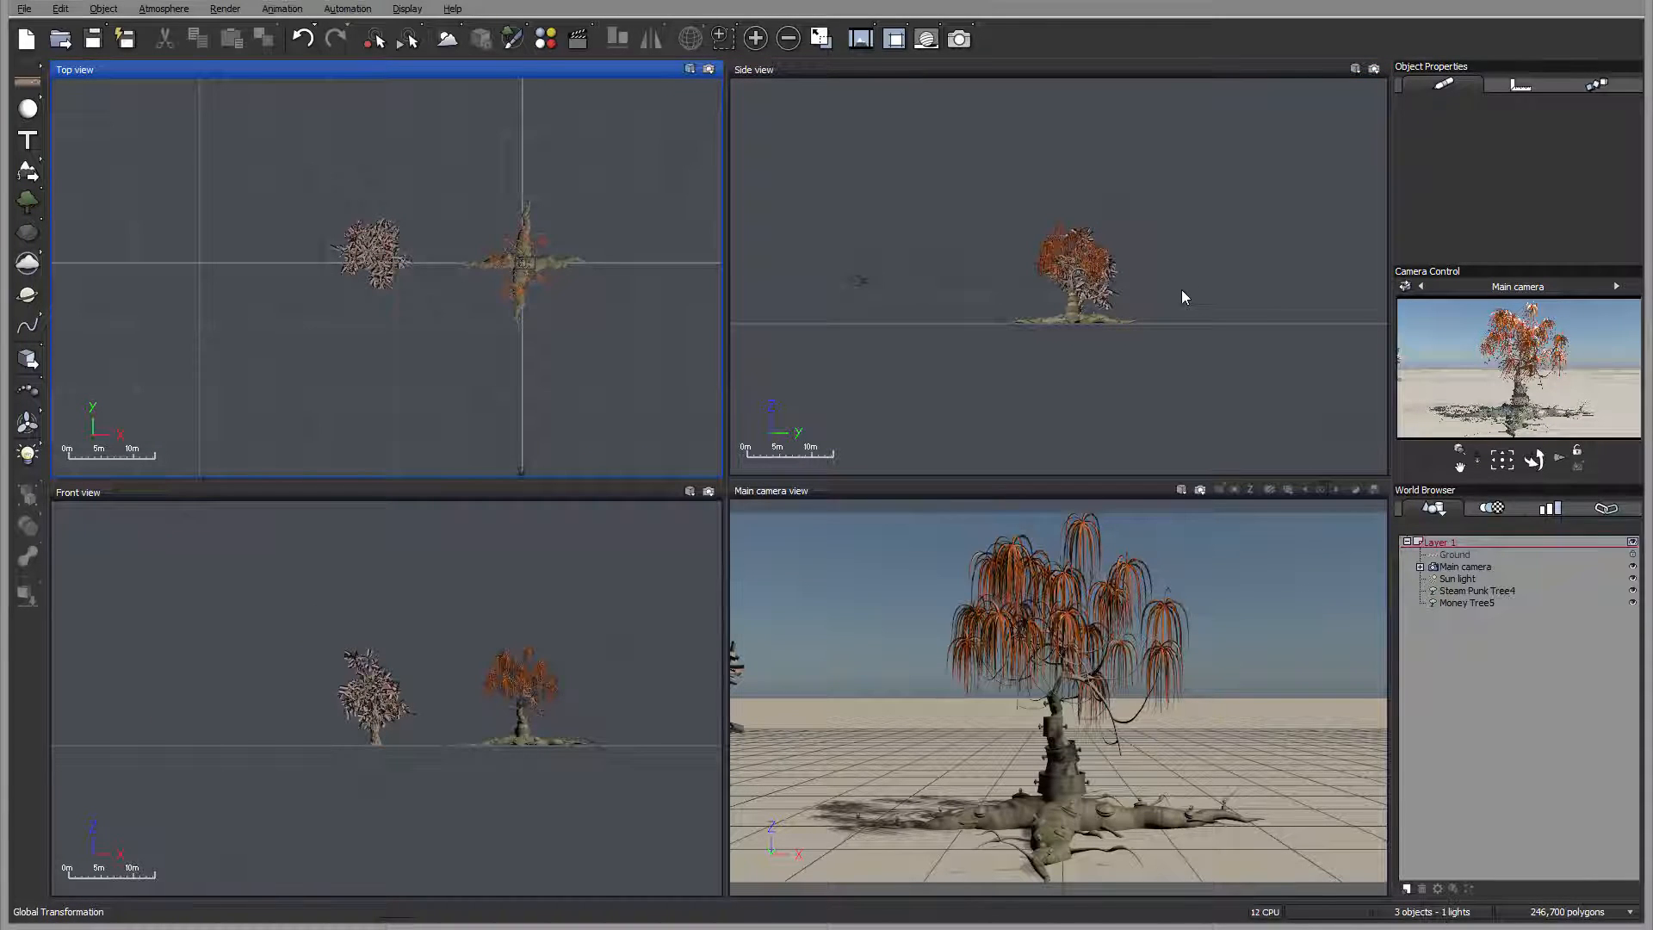
# - Reposition the main camera in front of the steam punk tree at a height of about 6.499 m
pyautogui.click(527, 260)
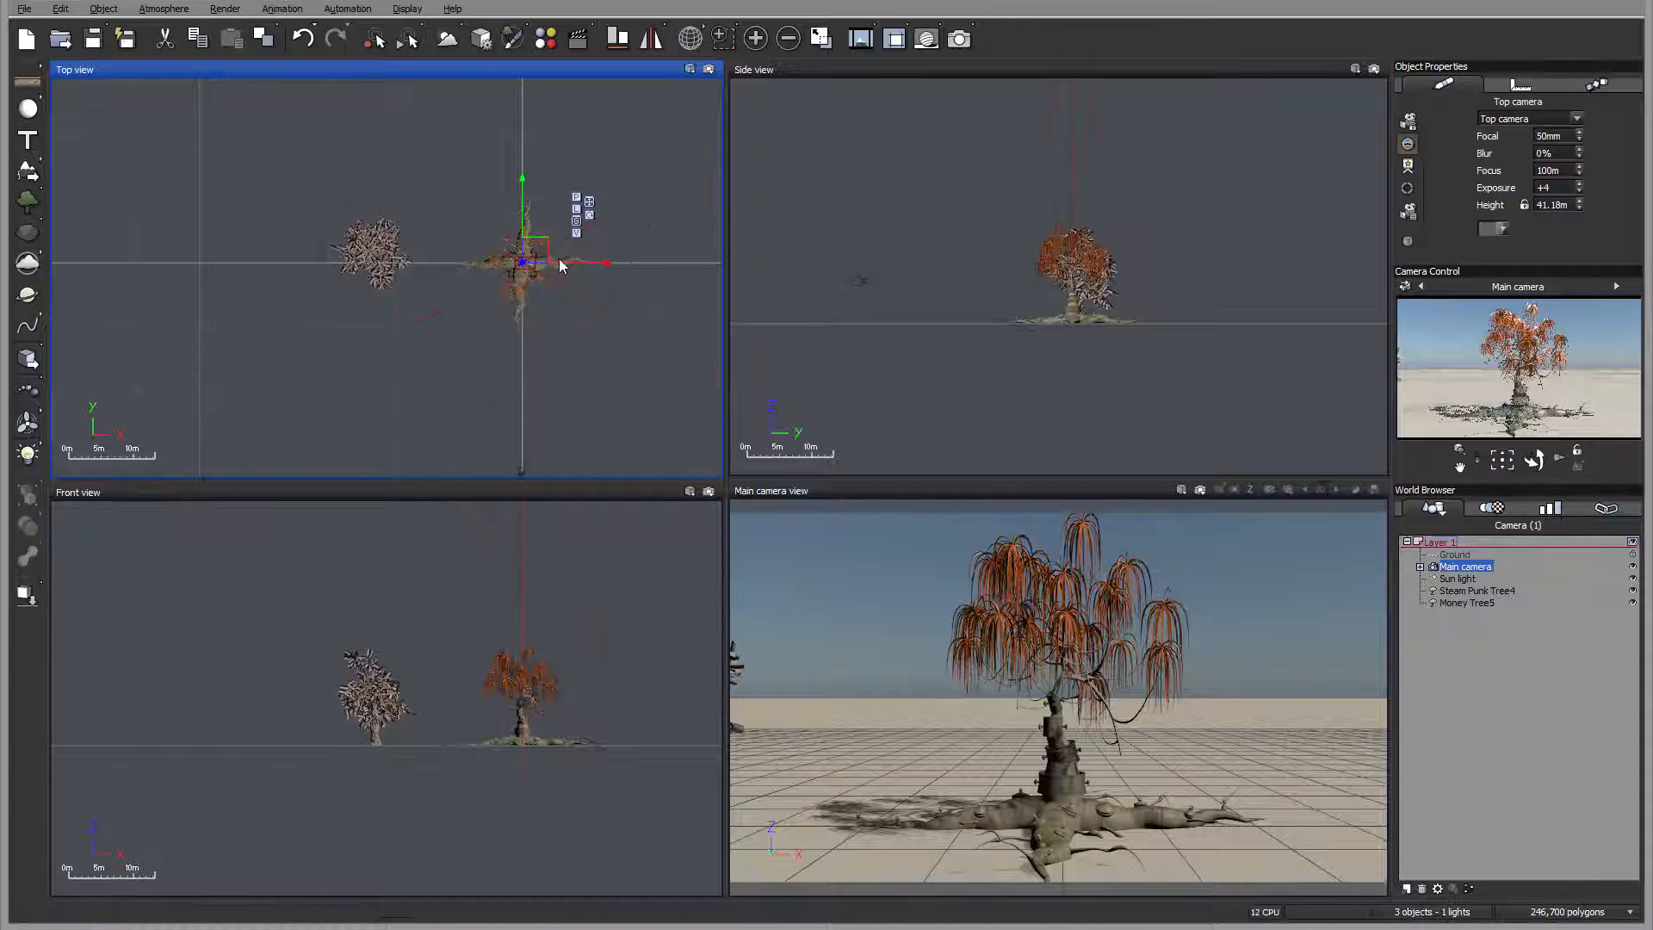
pyautogui.click(1479, 590)
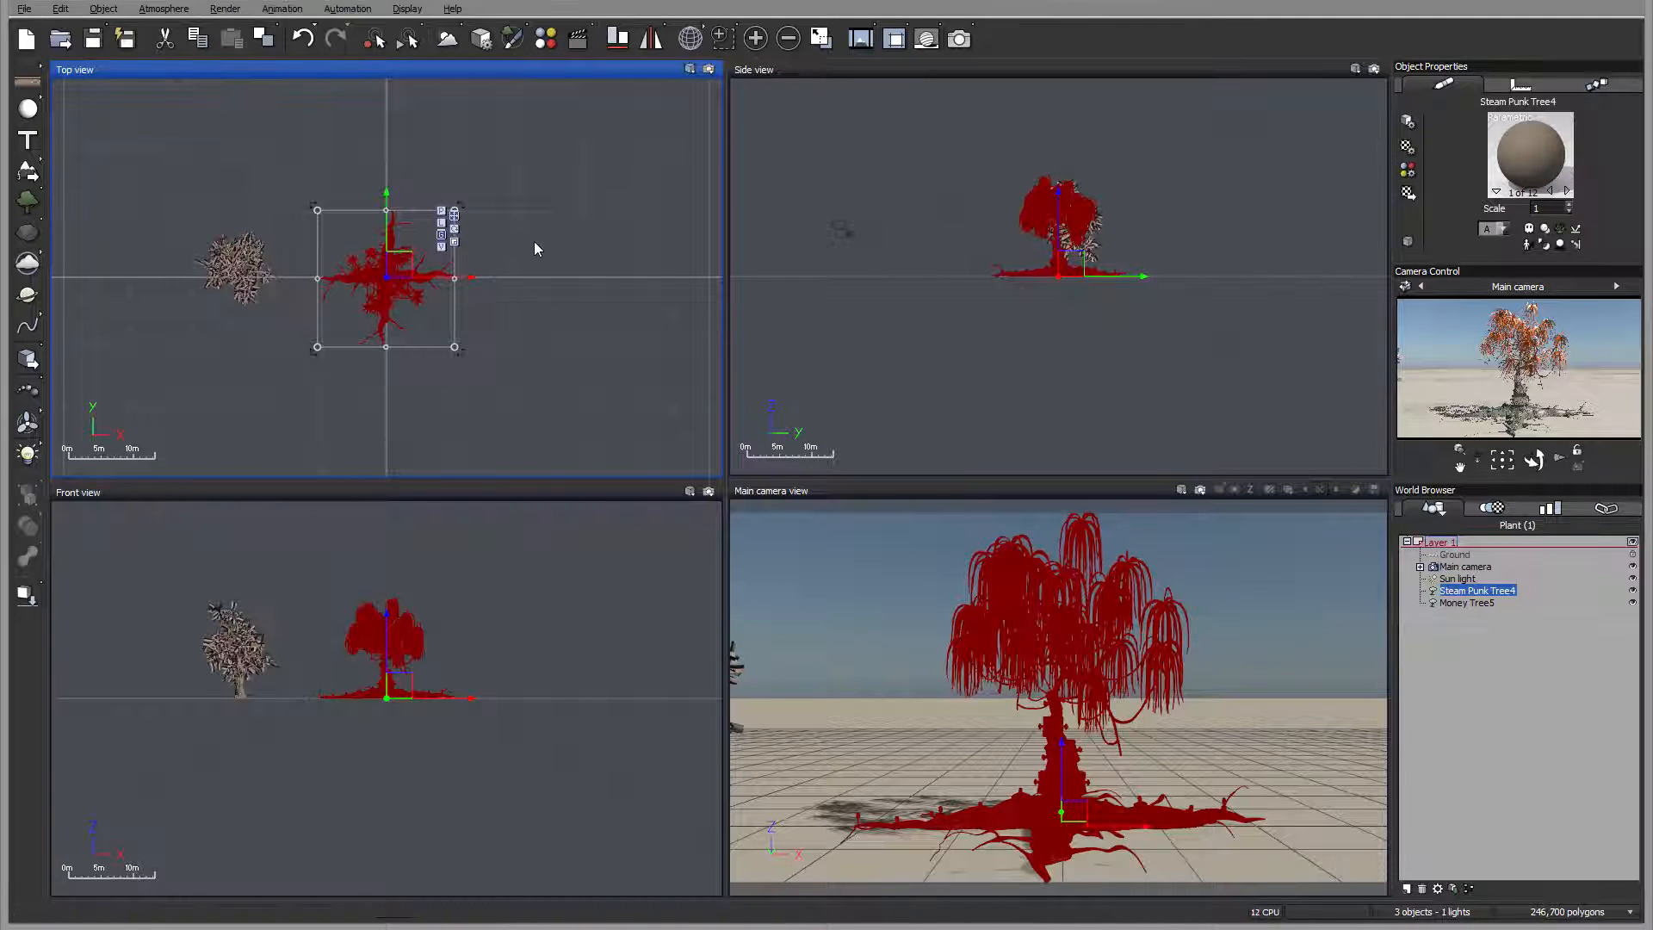
pyautogui.click(834, 226)
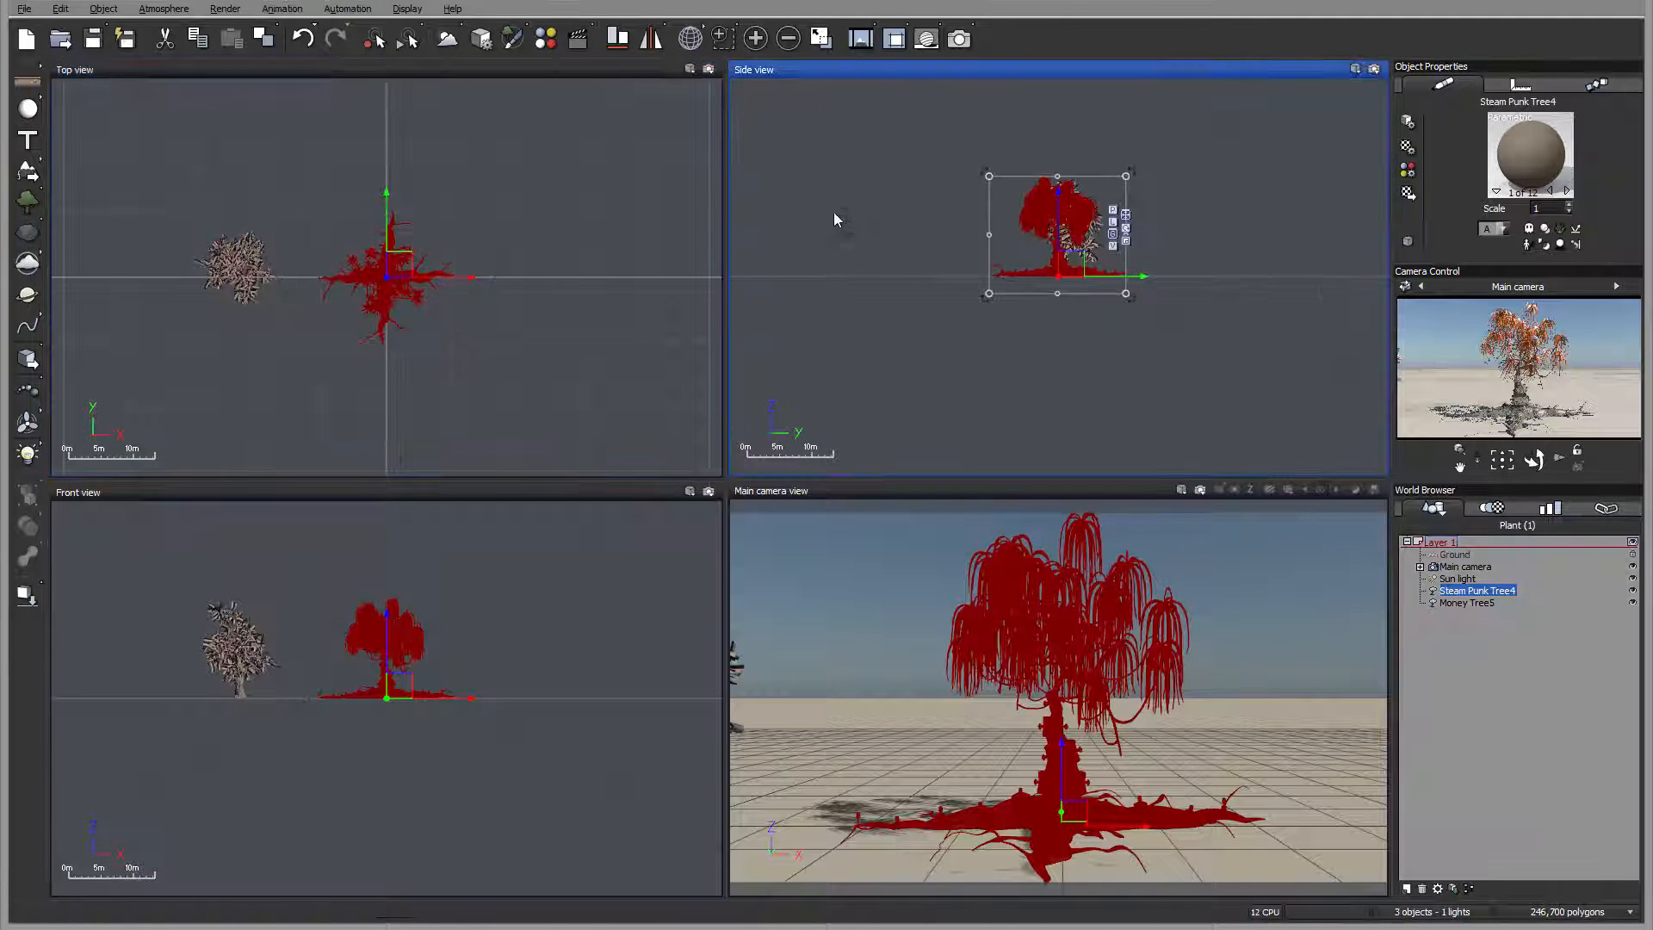
pyautogui.moveTo(842, 229); pyautogui.dragTo(972, 235)
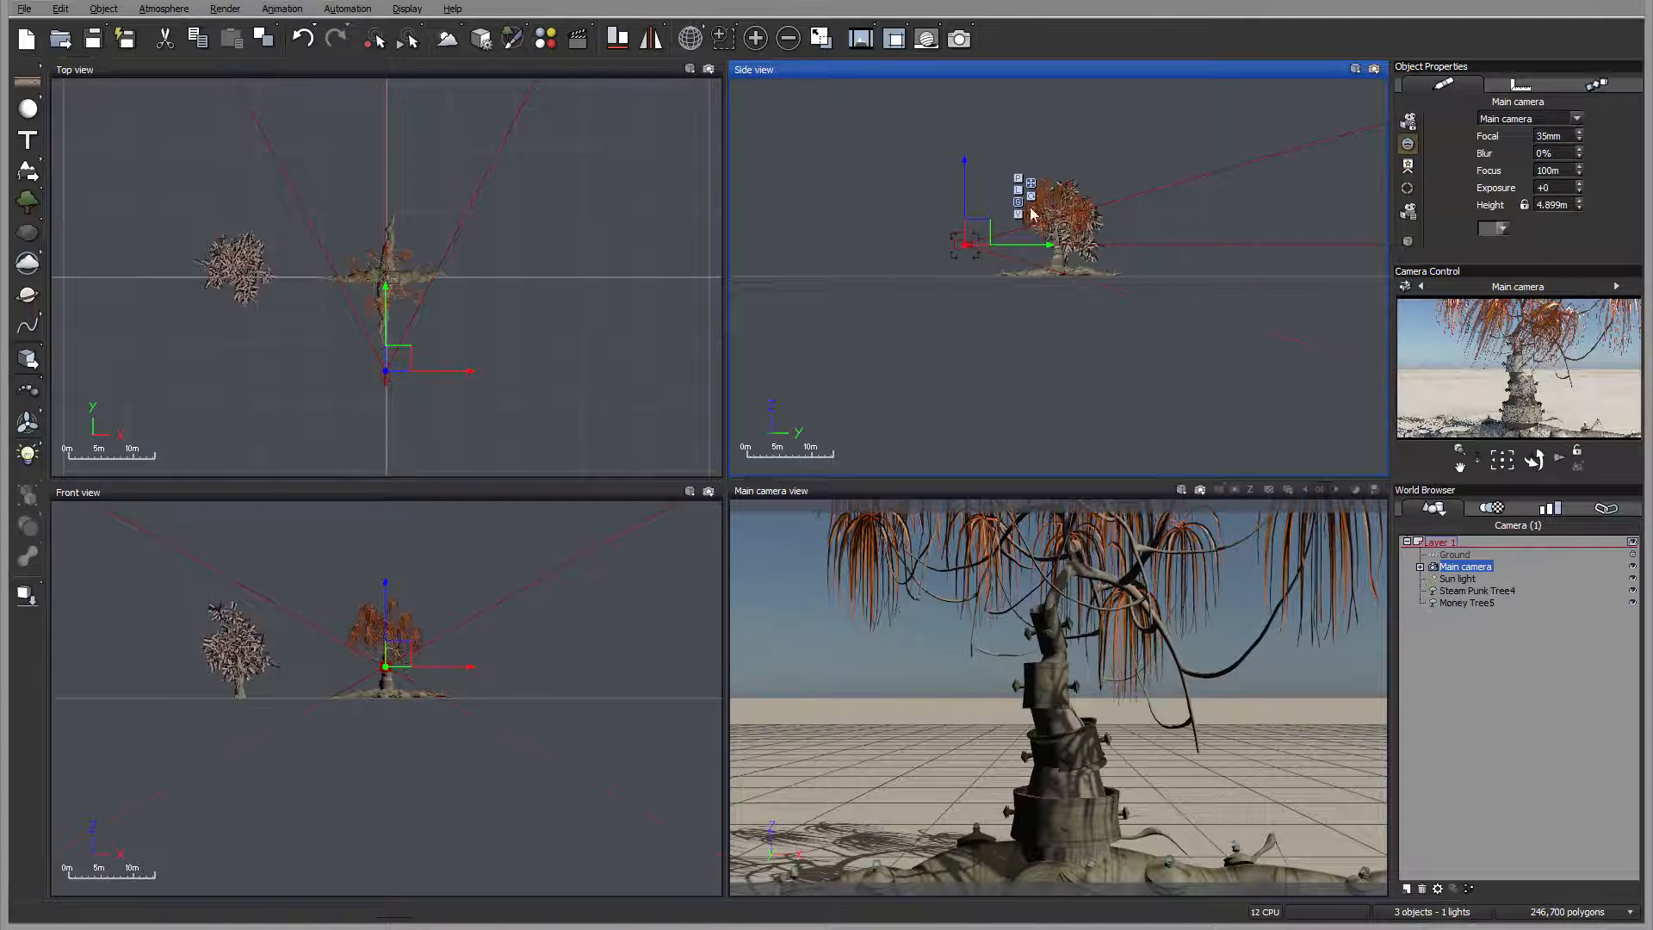
pyautogui.moveTo(931, 237); pyautogui.dragTo(835, 226)
pyautogui.moveTo(543, 333); pyautogui.dragTo(598, 210, button='right')
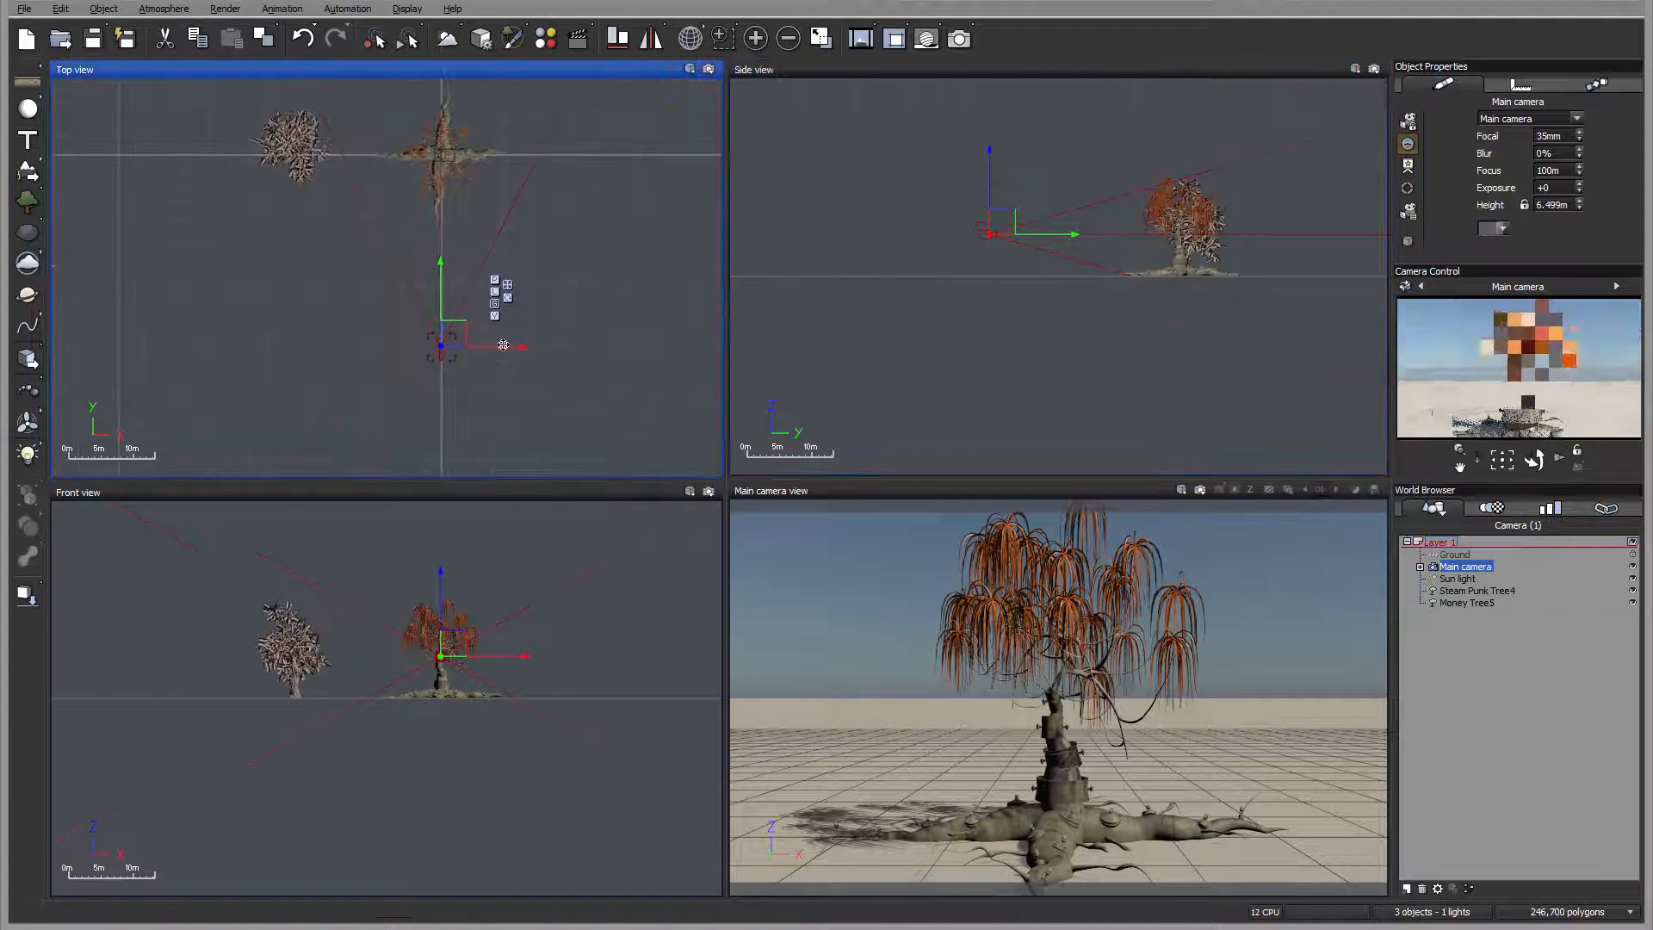
pyautogui.moveTo(467, 328); pyautogui.dragTo(470, 347)
pyautogui.moveTo(624, 256); pyautogui.dragTo(634, 287, button='right')
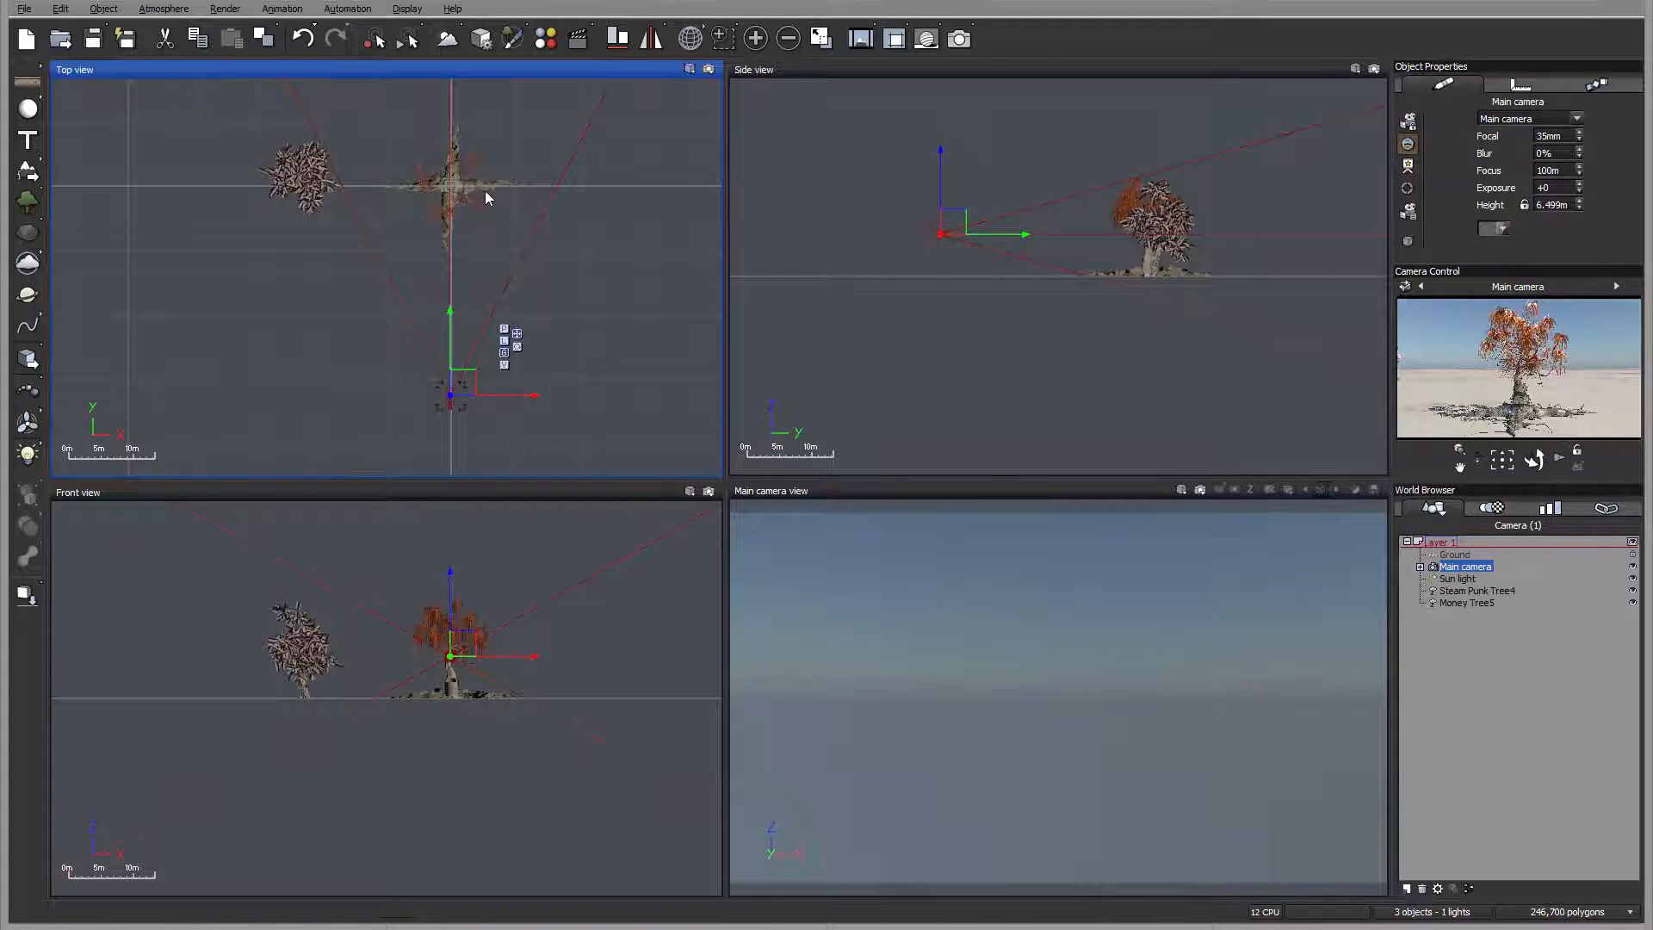
# - Select the steam punk tree and open it for editing in the Plant Editor
pyautogui.click(483, 182)
pyautogui.doubleClick(465, 181)
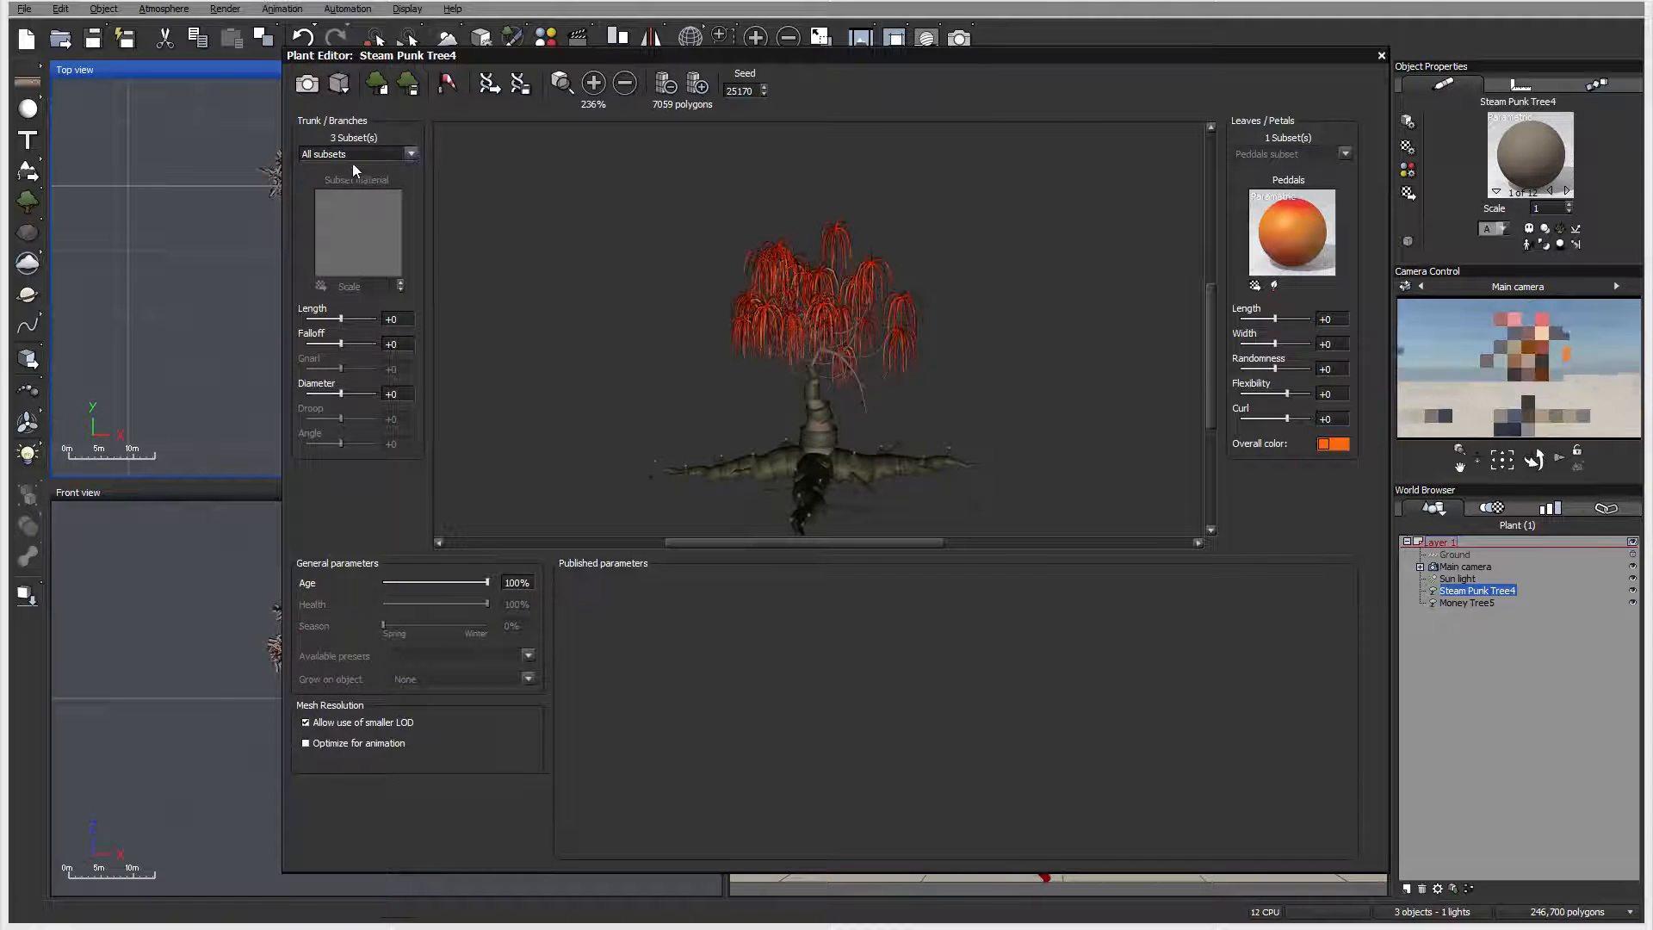
pyautogui.moveTo(571, 379); pyautogui.dragTo(860, 366)
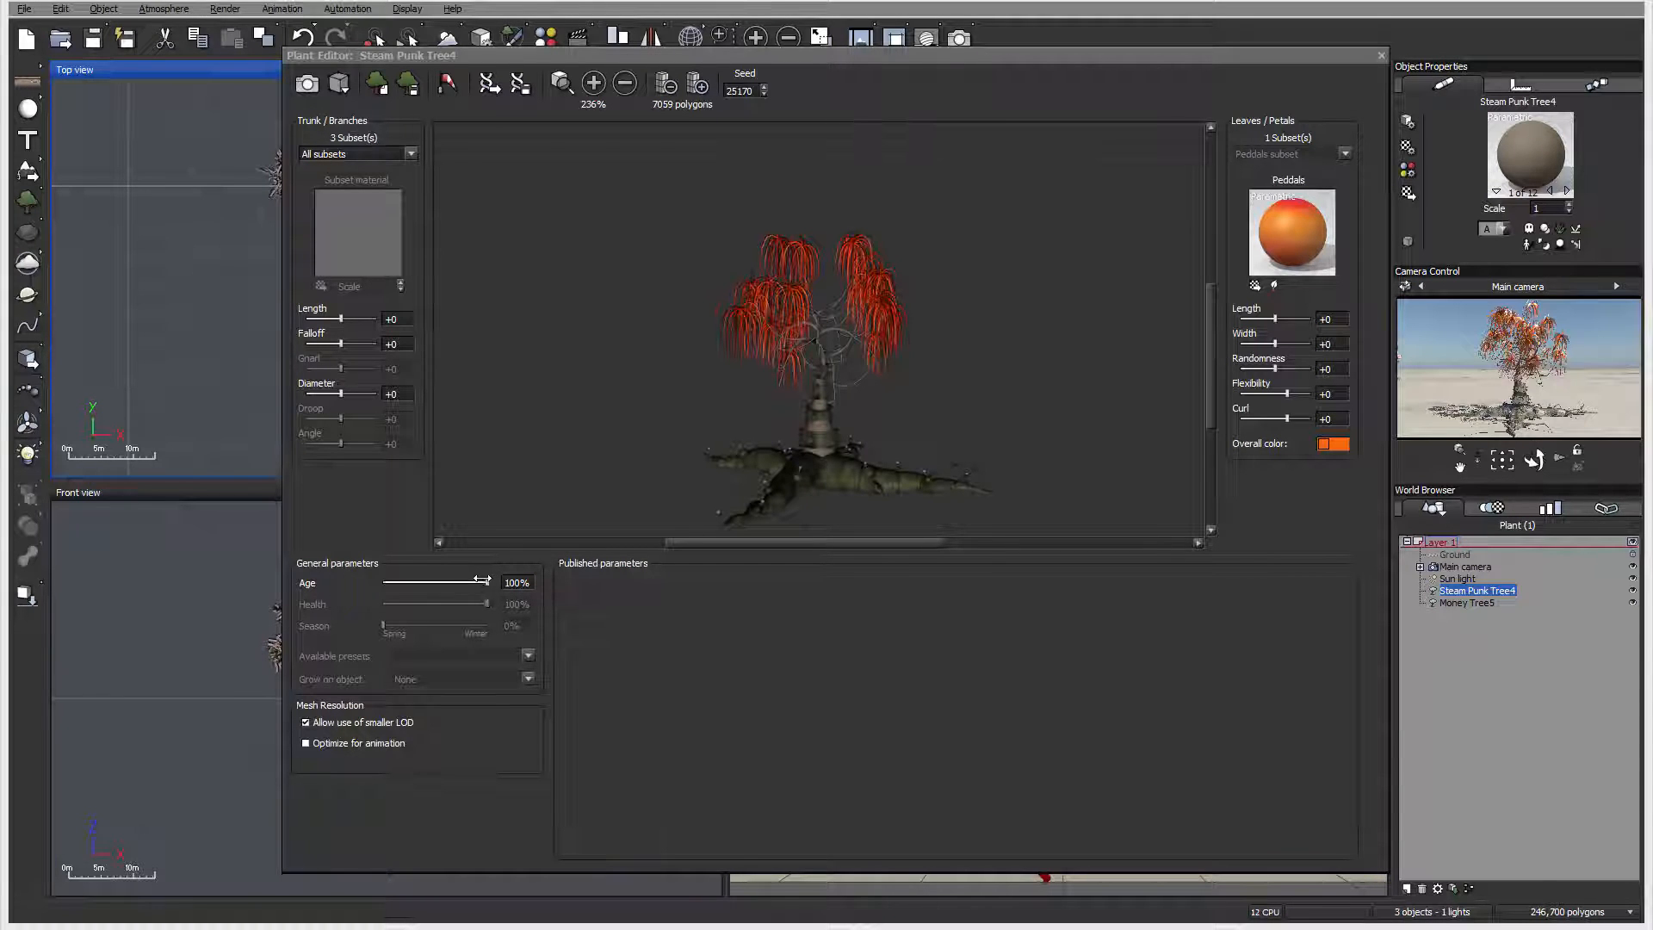
# - Try ages of 47% and 16% on the steam punk tree, restore its age to 100%, and close the Plant Editor
pyautogui.moveTo(483, 580); pyautogui.dragTo(432, 582)
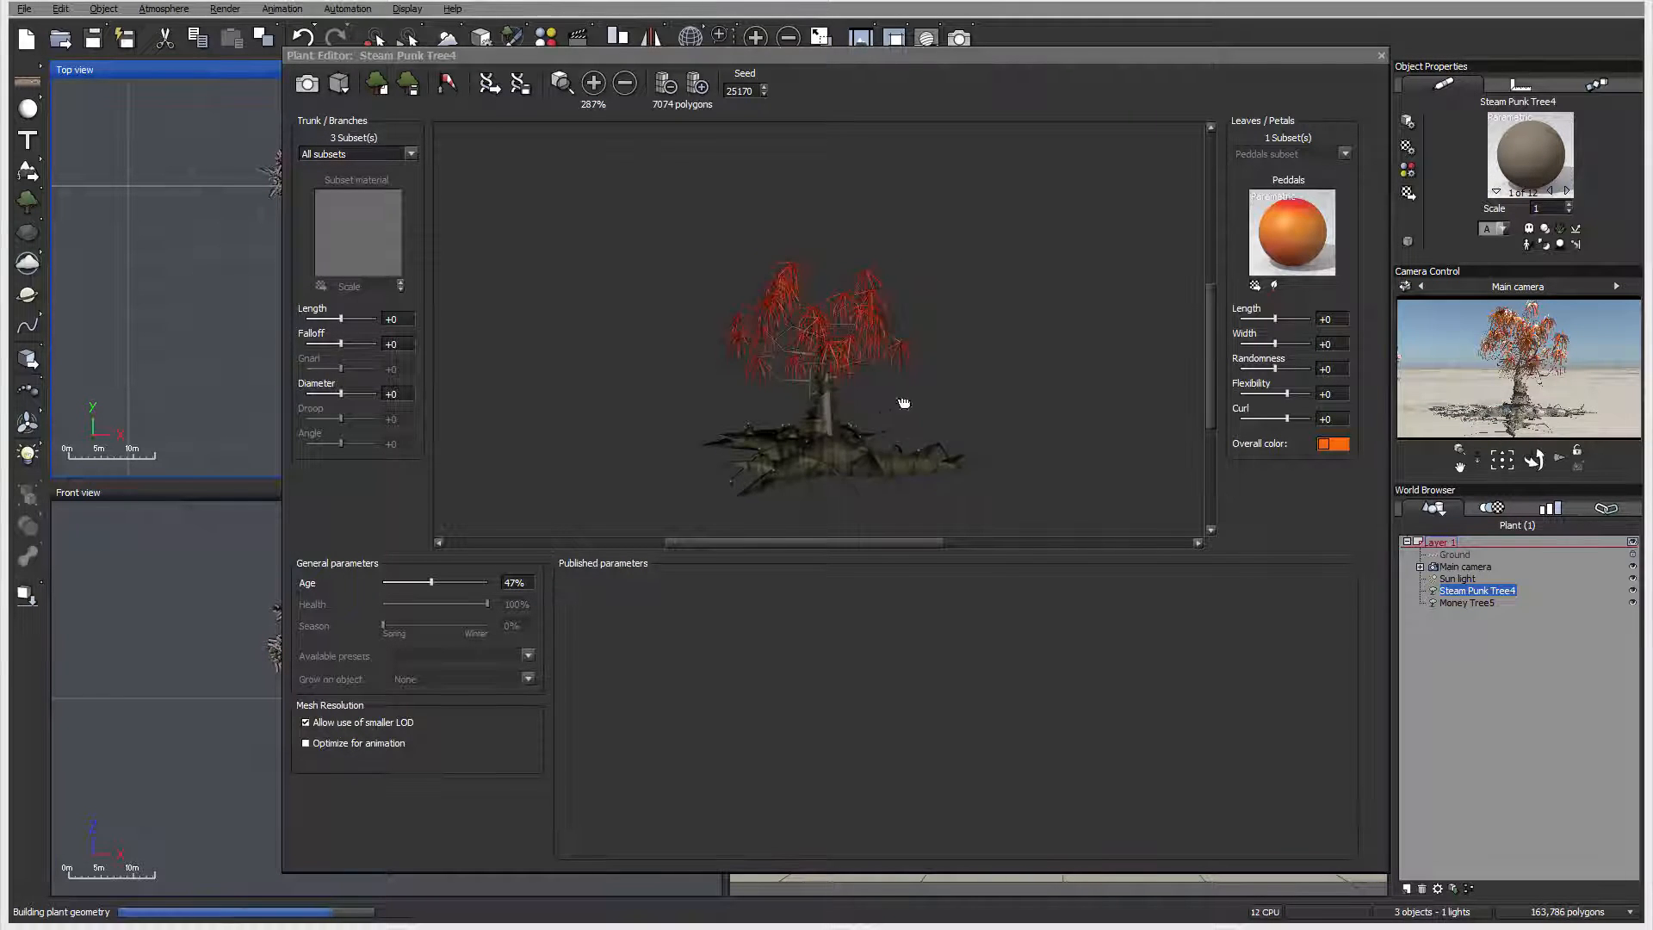
pyautogui.moveTo(904, 403); pyautogui.dragTo(919, 443)
pyautogui.moveTo(431, 582); pyautogui.dragTo(399, 582)
pyautogui.moveTo(918, 413); pyautogui.dragTo(833, 489)
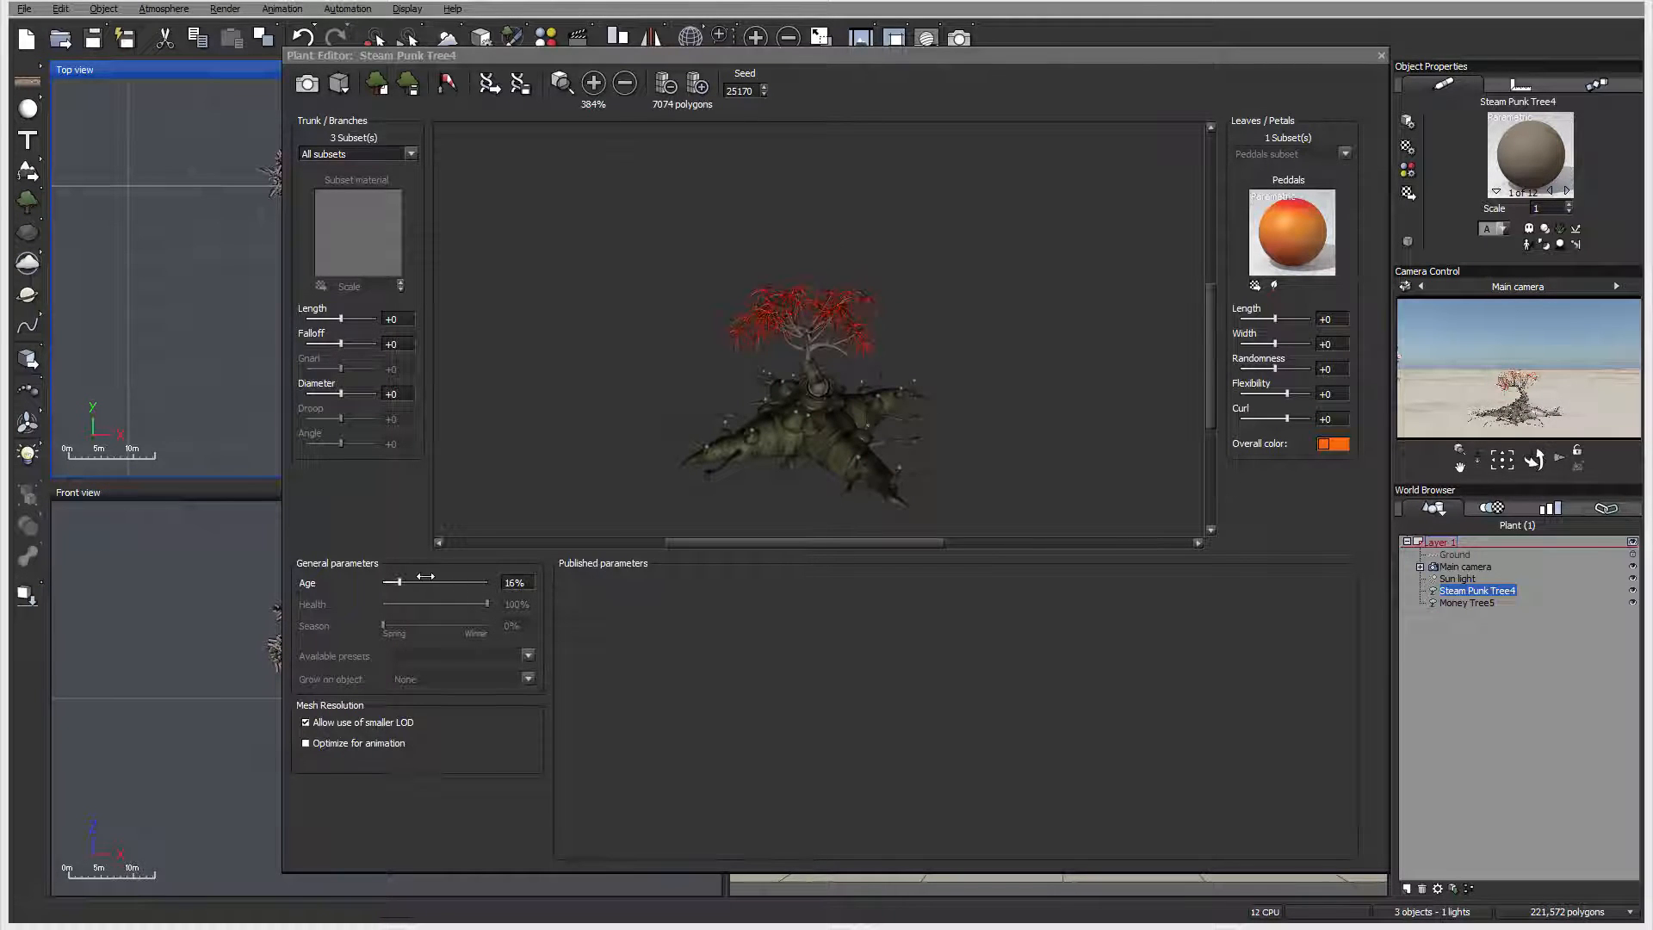
pyautogui.moveTo(458, 582); pyautogui.dragTo(508, 587)
pyautogui.moveTo(922, 421); pyautogui.dragTo(887, 412)
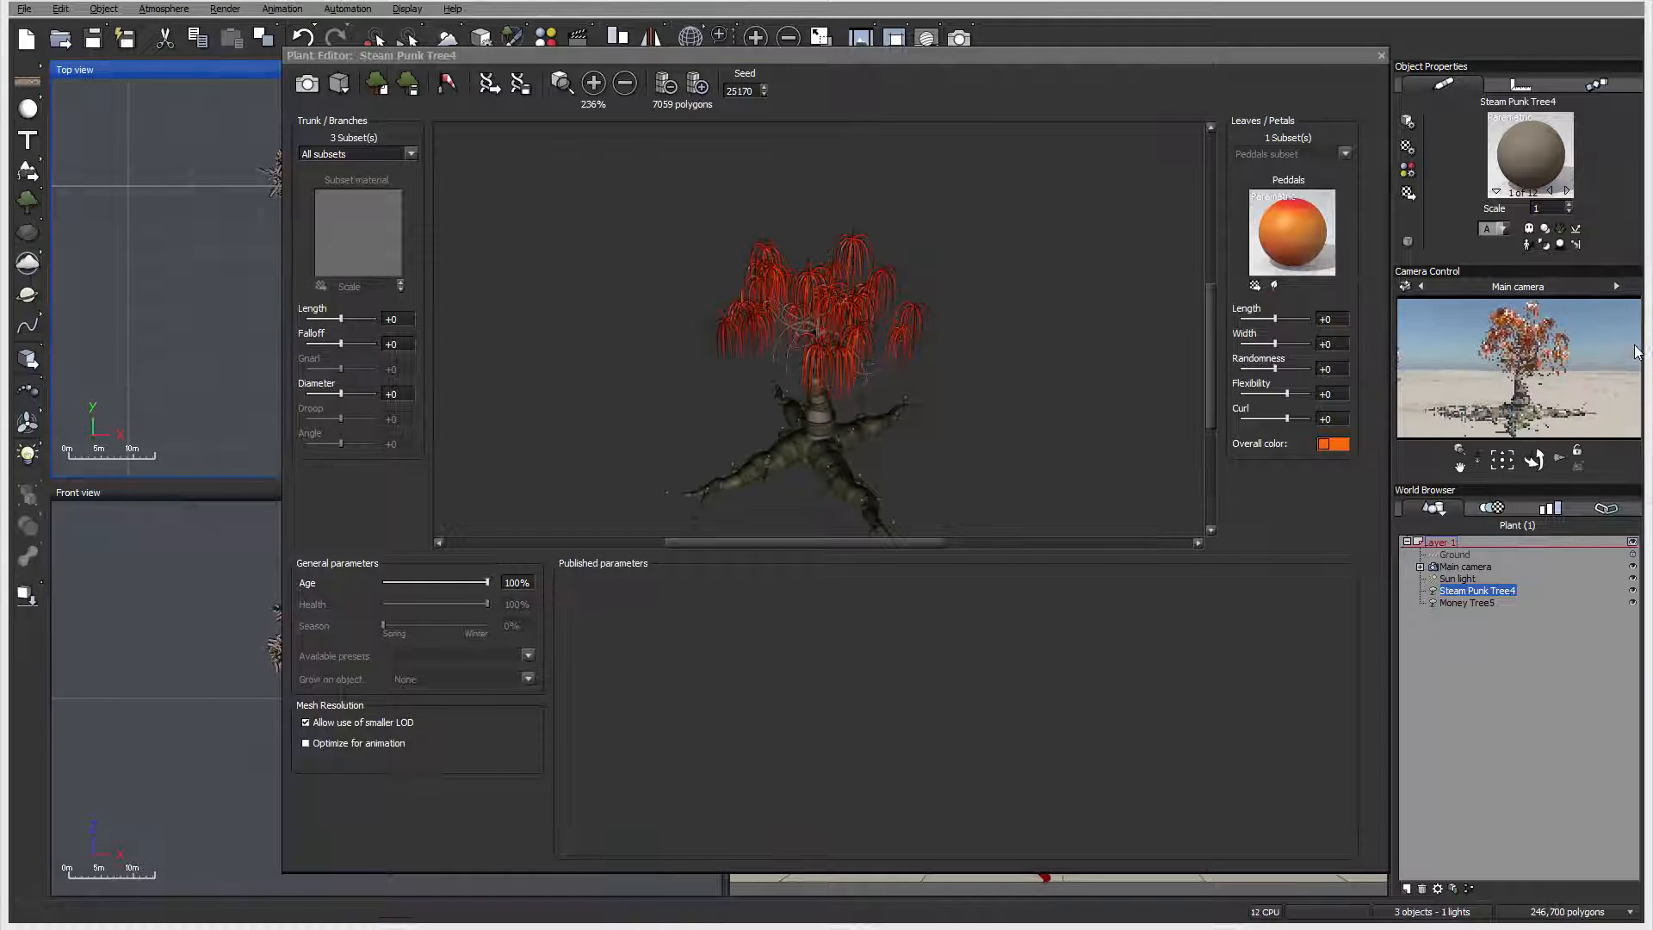
pyautogui.click(1381, 55)
# - Move the main camera in front of the money tree and raise it to about 6.899 m
pyautogui.moveTo(720, 256); pyautogui.dragTo(841, 217, button='right')
pyautogui.click(527, 402)
pyautogui.click(571, 364)
pyautogui.moveTo(512, 355); pyautogui.dragTo(345, 312)
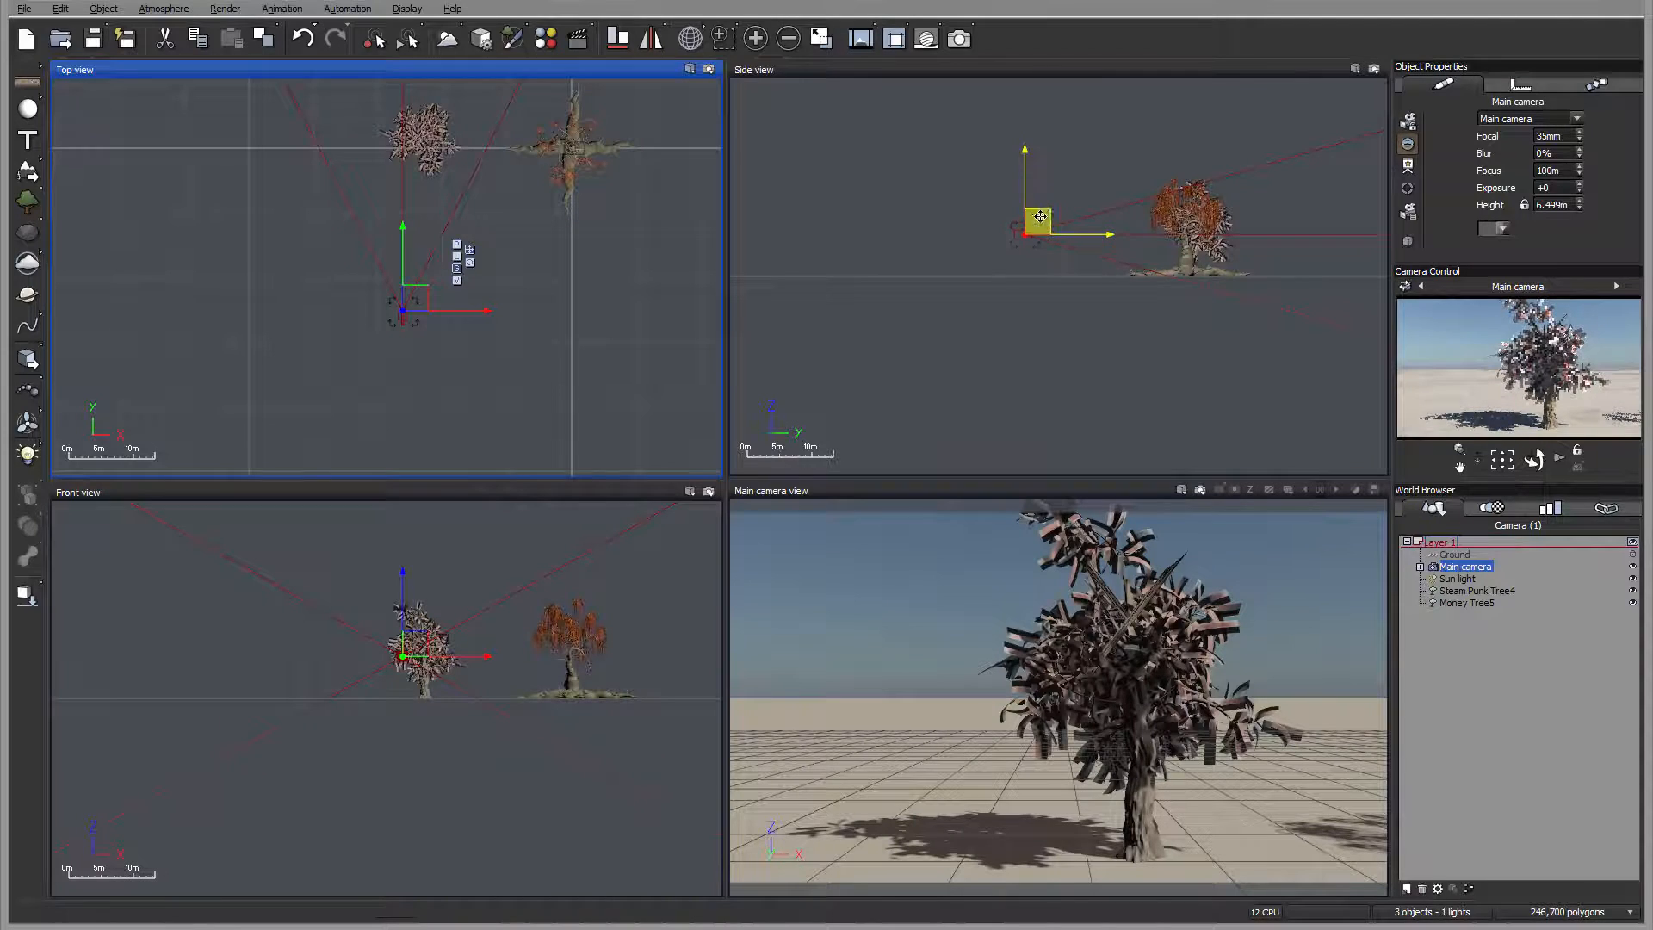
pyautogui.moveTo(1040, 217); pyautogui.dragTo(1040, 213)
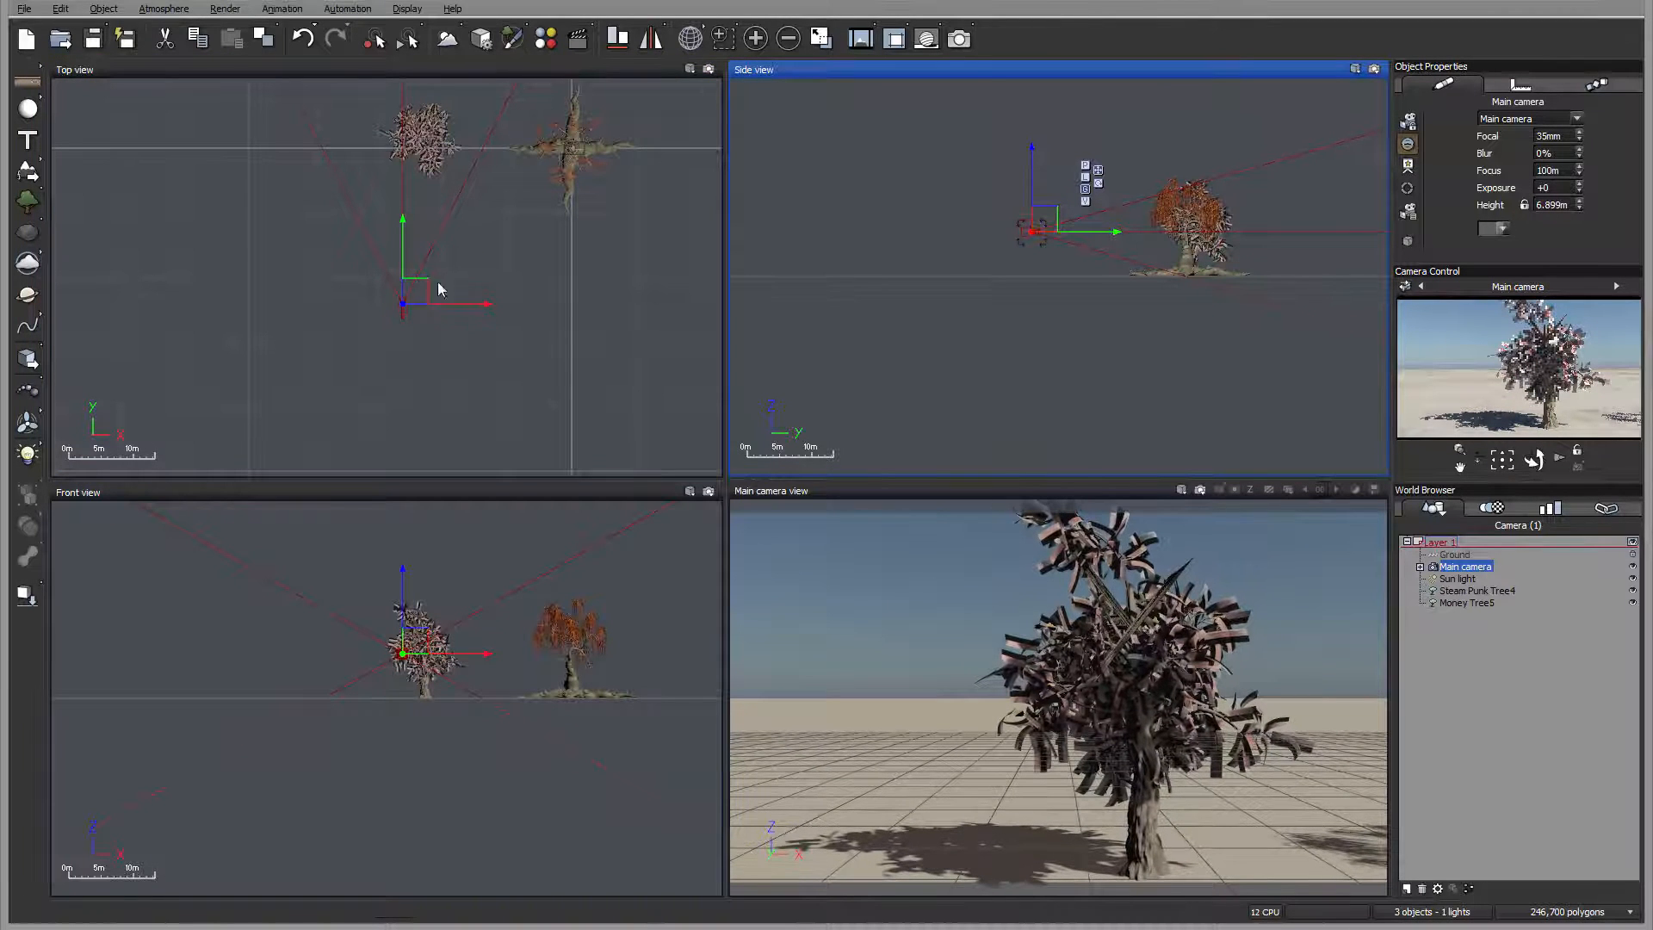
pyautogui.moveTo(438, 288); pyautogui.dragTo(445, 284)
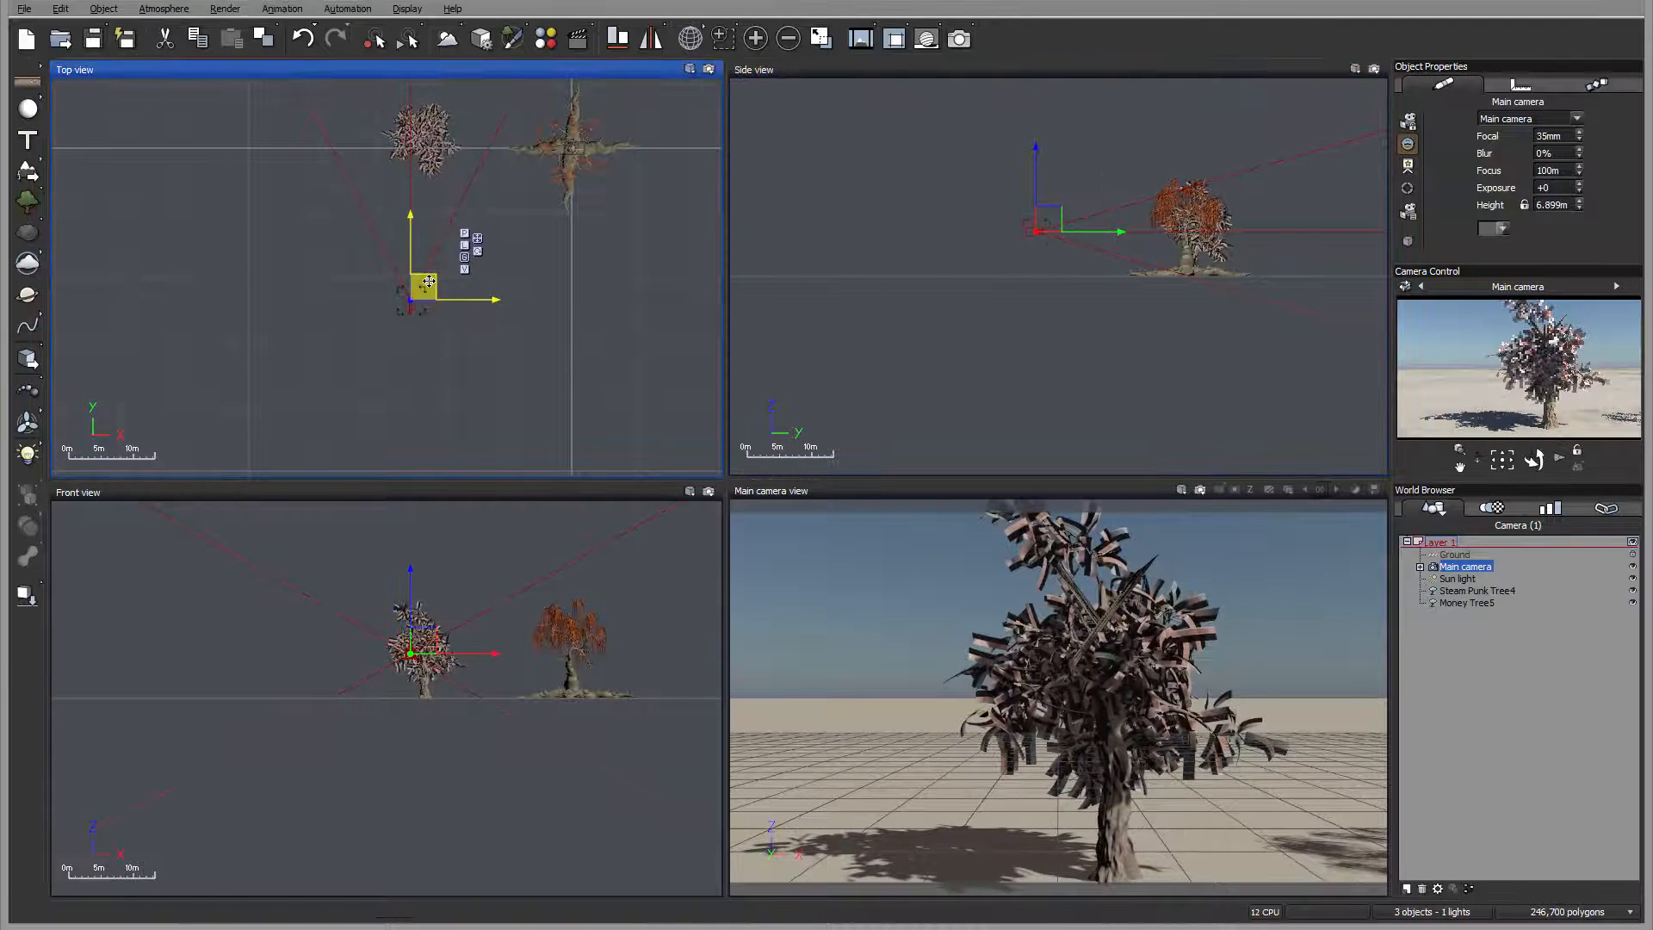
# - Select the money tree and open it for editing in the Plant Editor
pyautogui.click(433, 148)
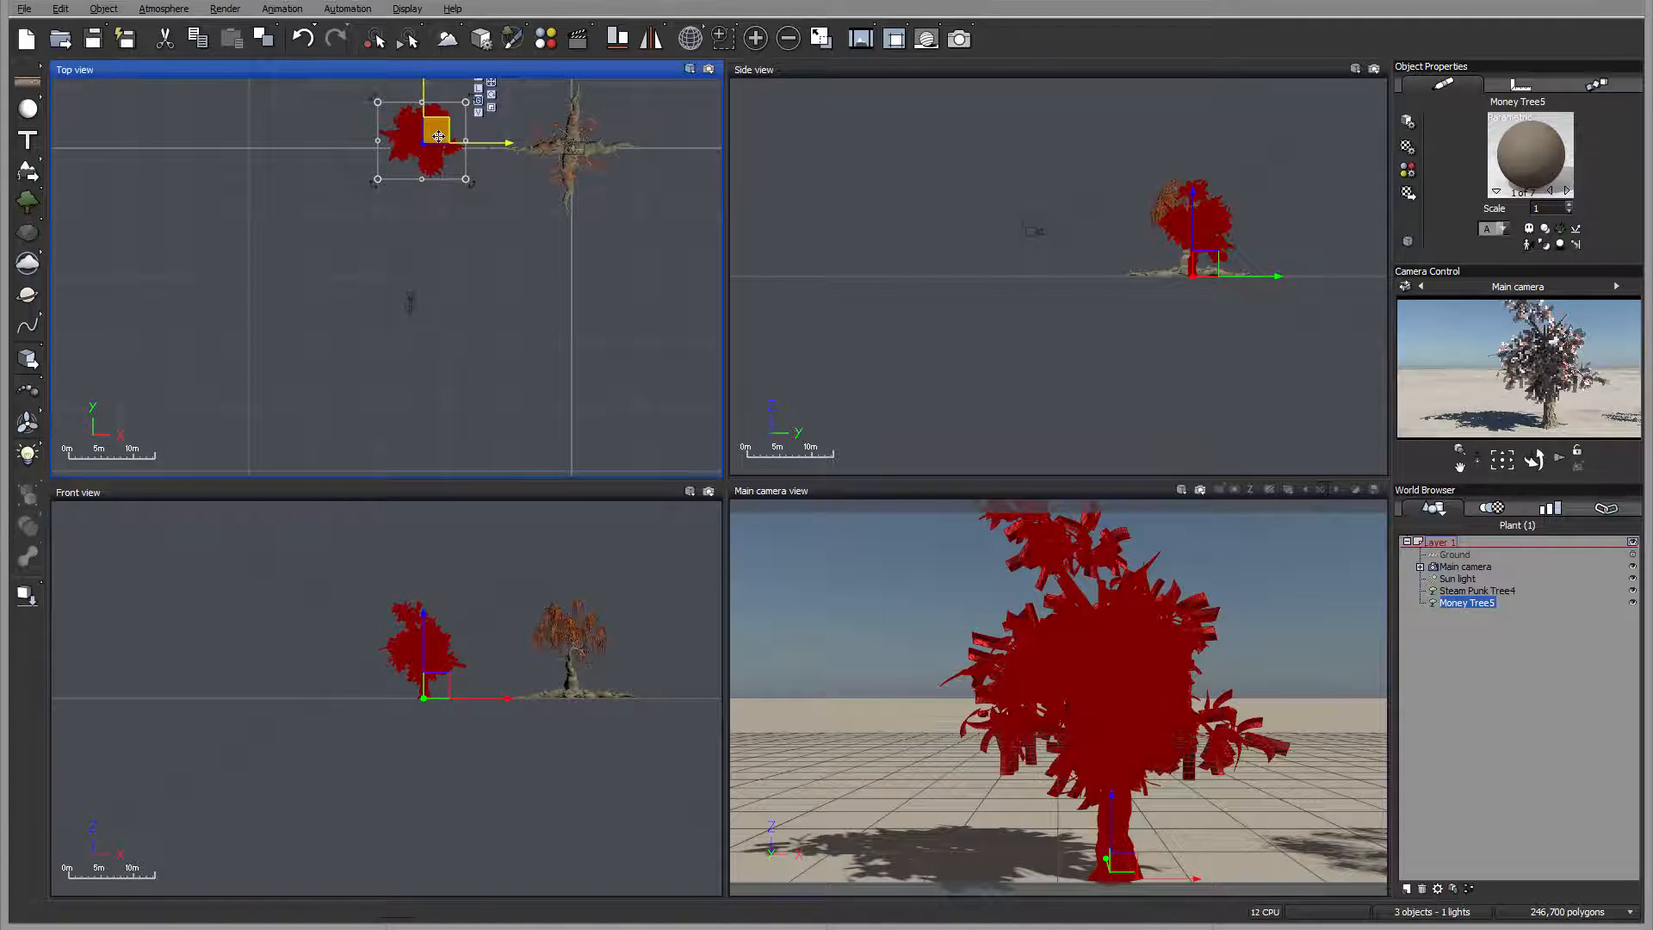
pyautogui.click(438, 136)
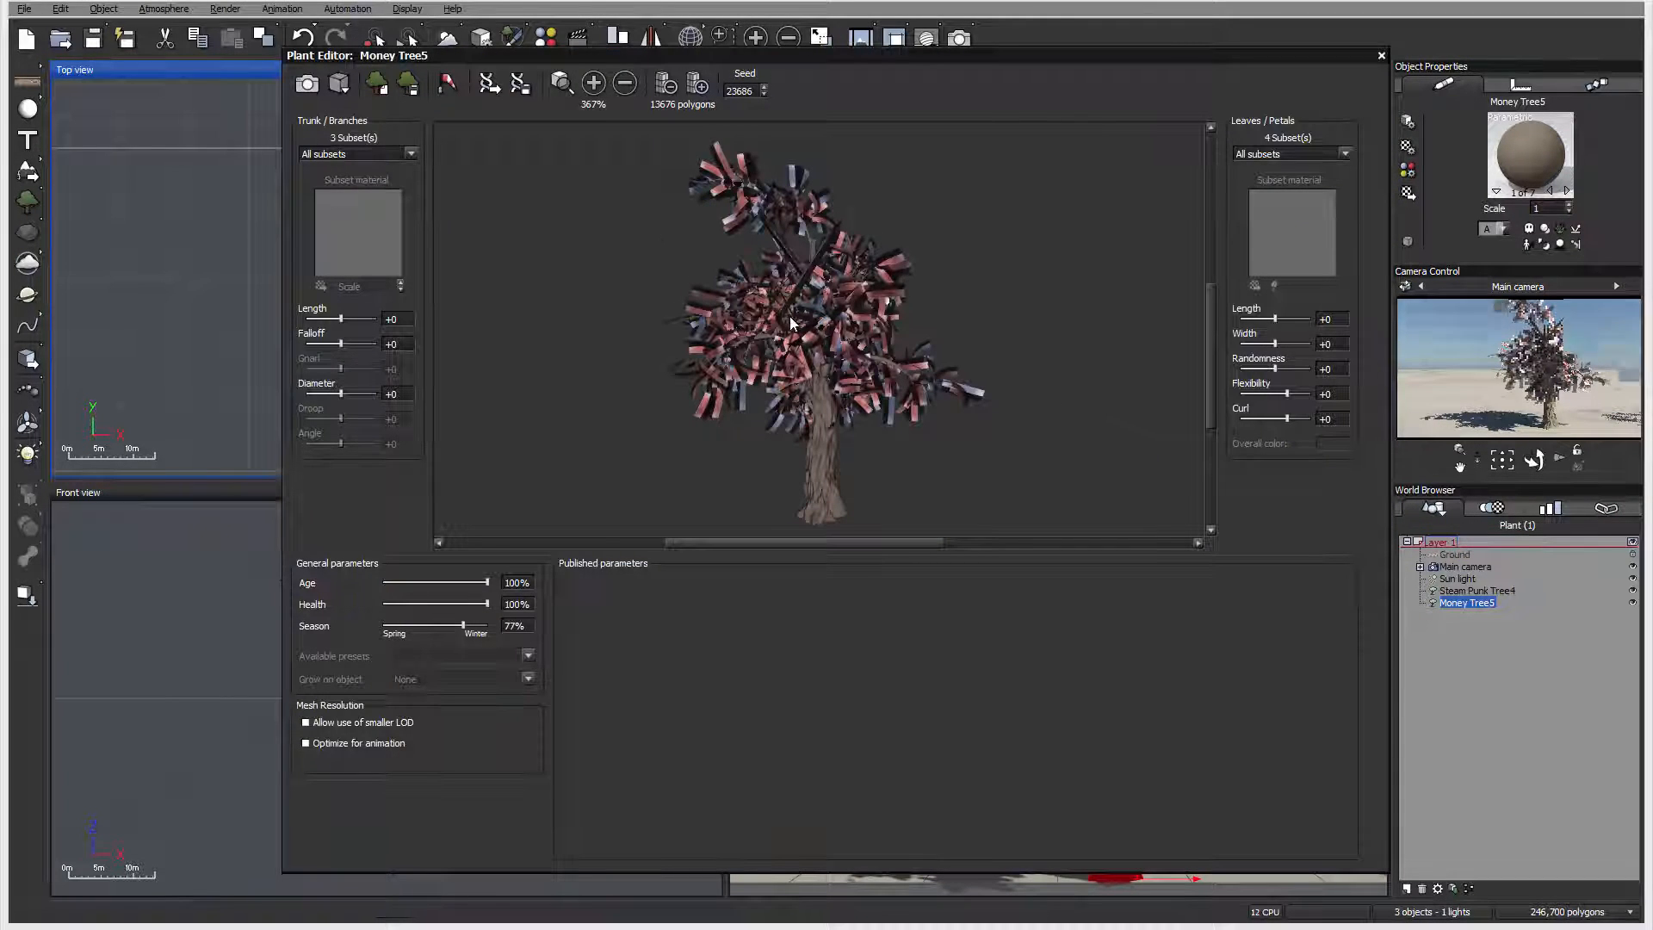
pyautogui.moveTo(789, 317); pyautogui.dragTo(895, 310)
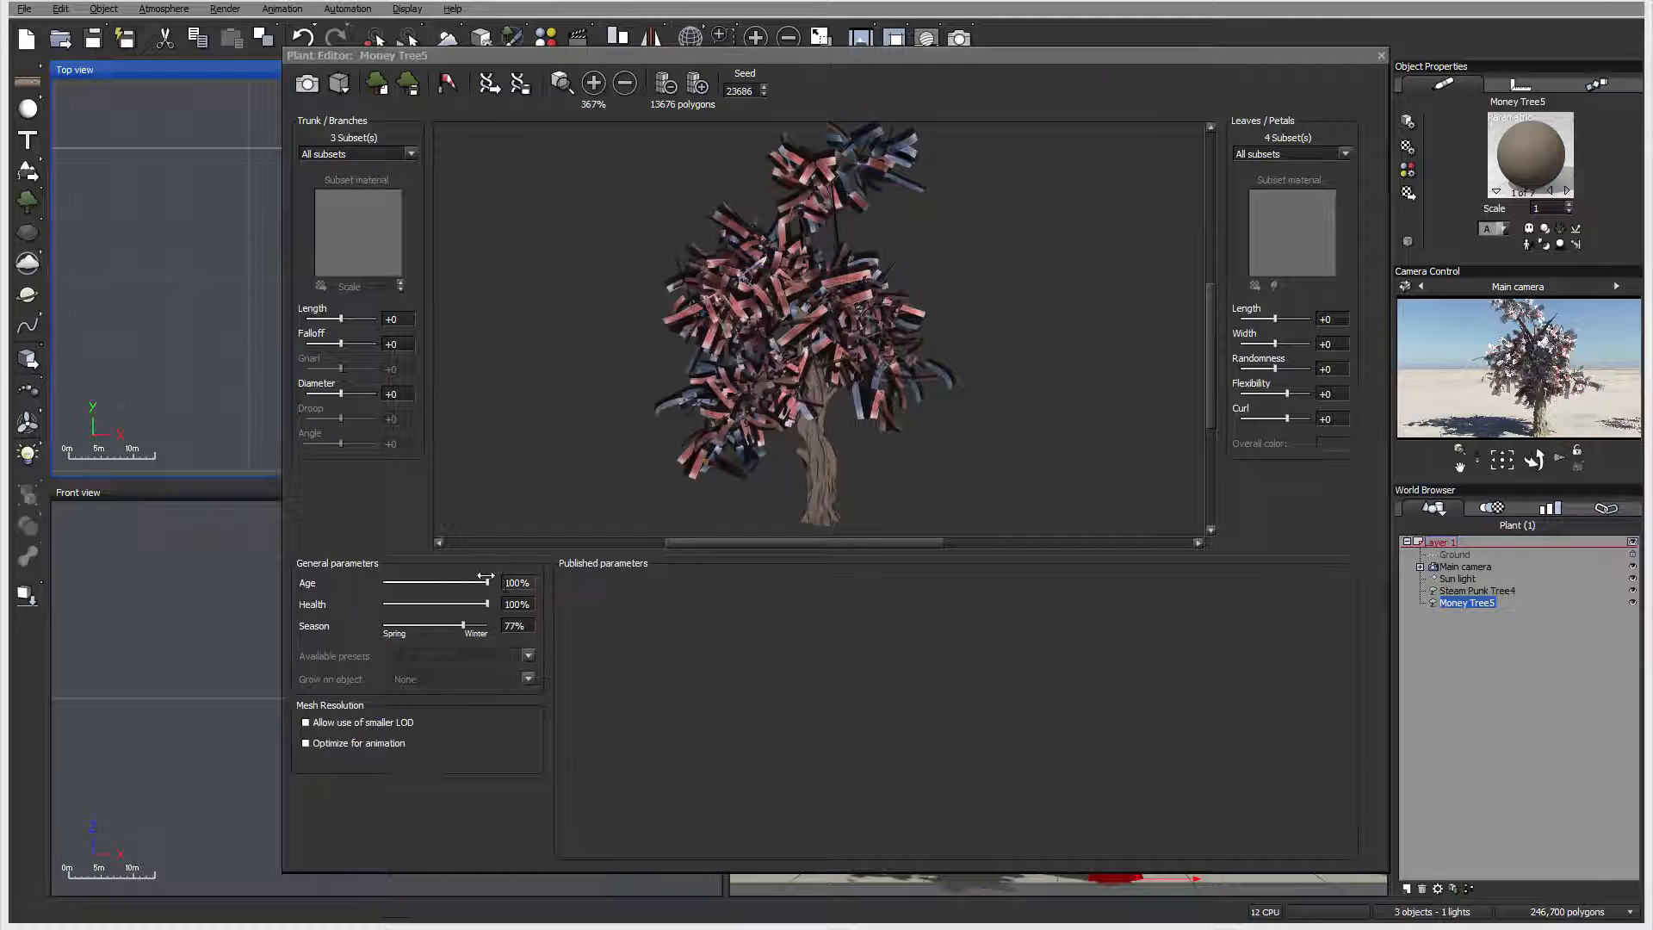
# - Try ages of 0%, 53%, 84% and 77% and a health of 23% on the money tree, restoring its health to 100%
pyautogui.moveTo(477, 580); pyautogui.dragTo(381, 582)
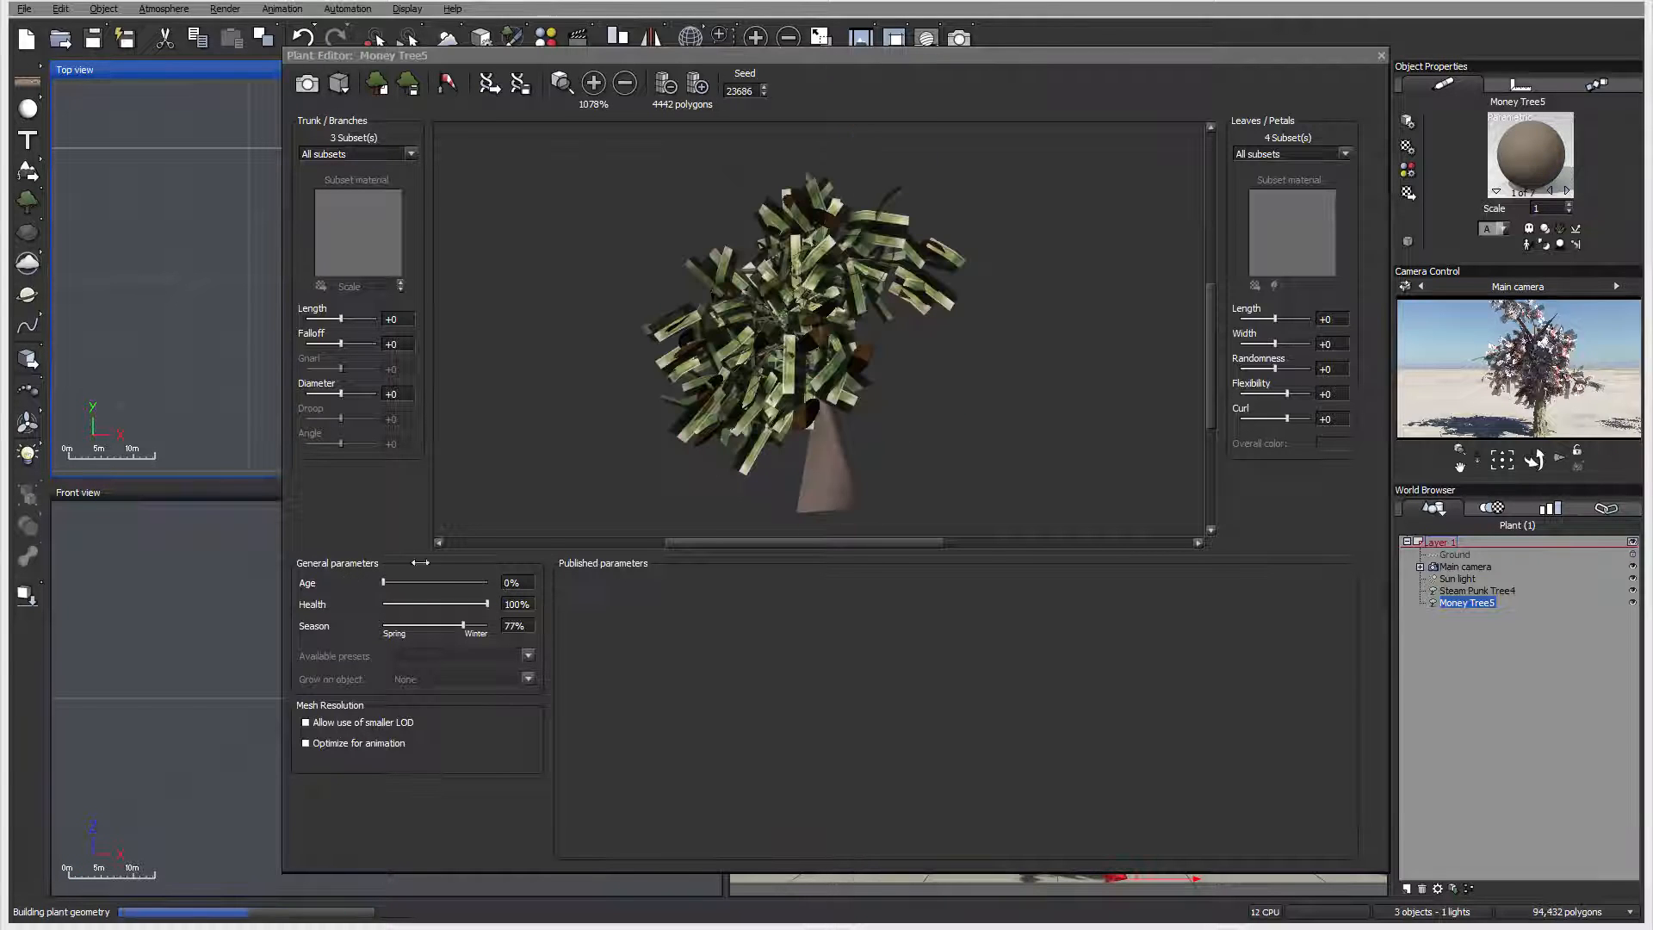
pyautogui.moveTo(859, 322); pyautogui.dragTo(882, 446)
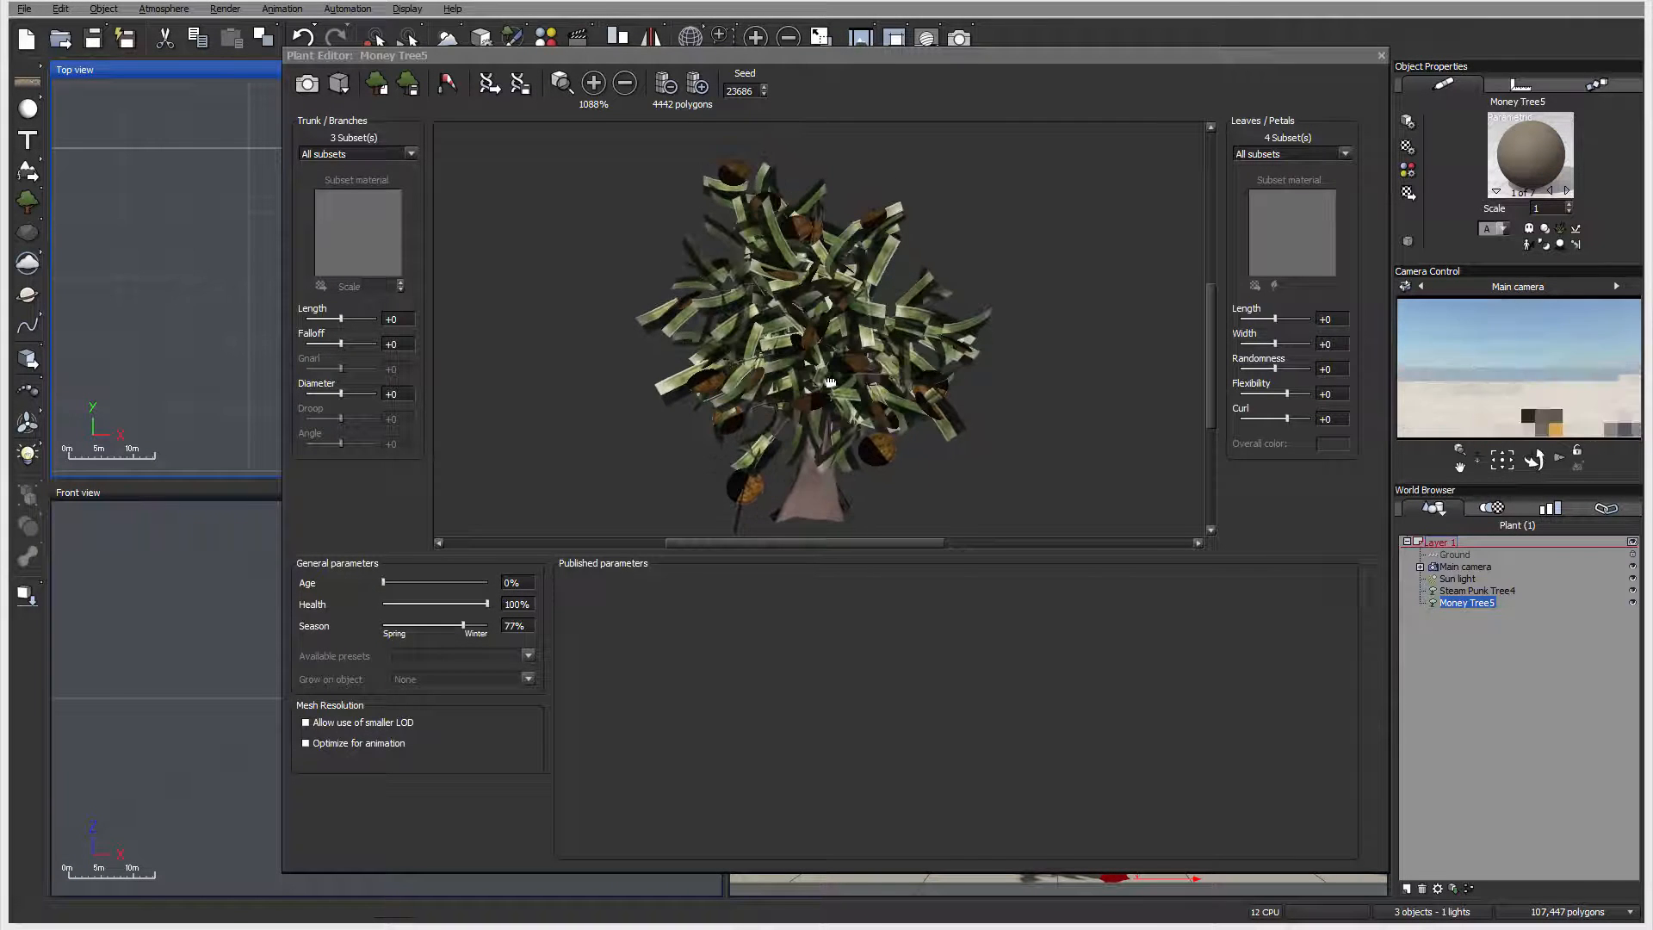
pyautogui.moveTo(384, 582); pyautogui.dragTo(438, 582)
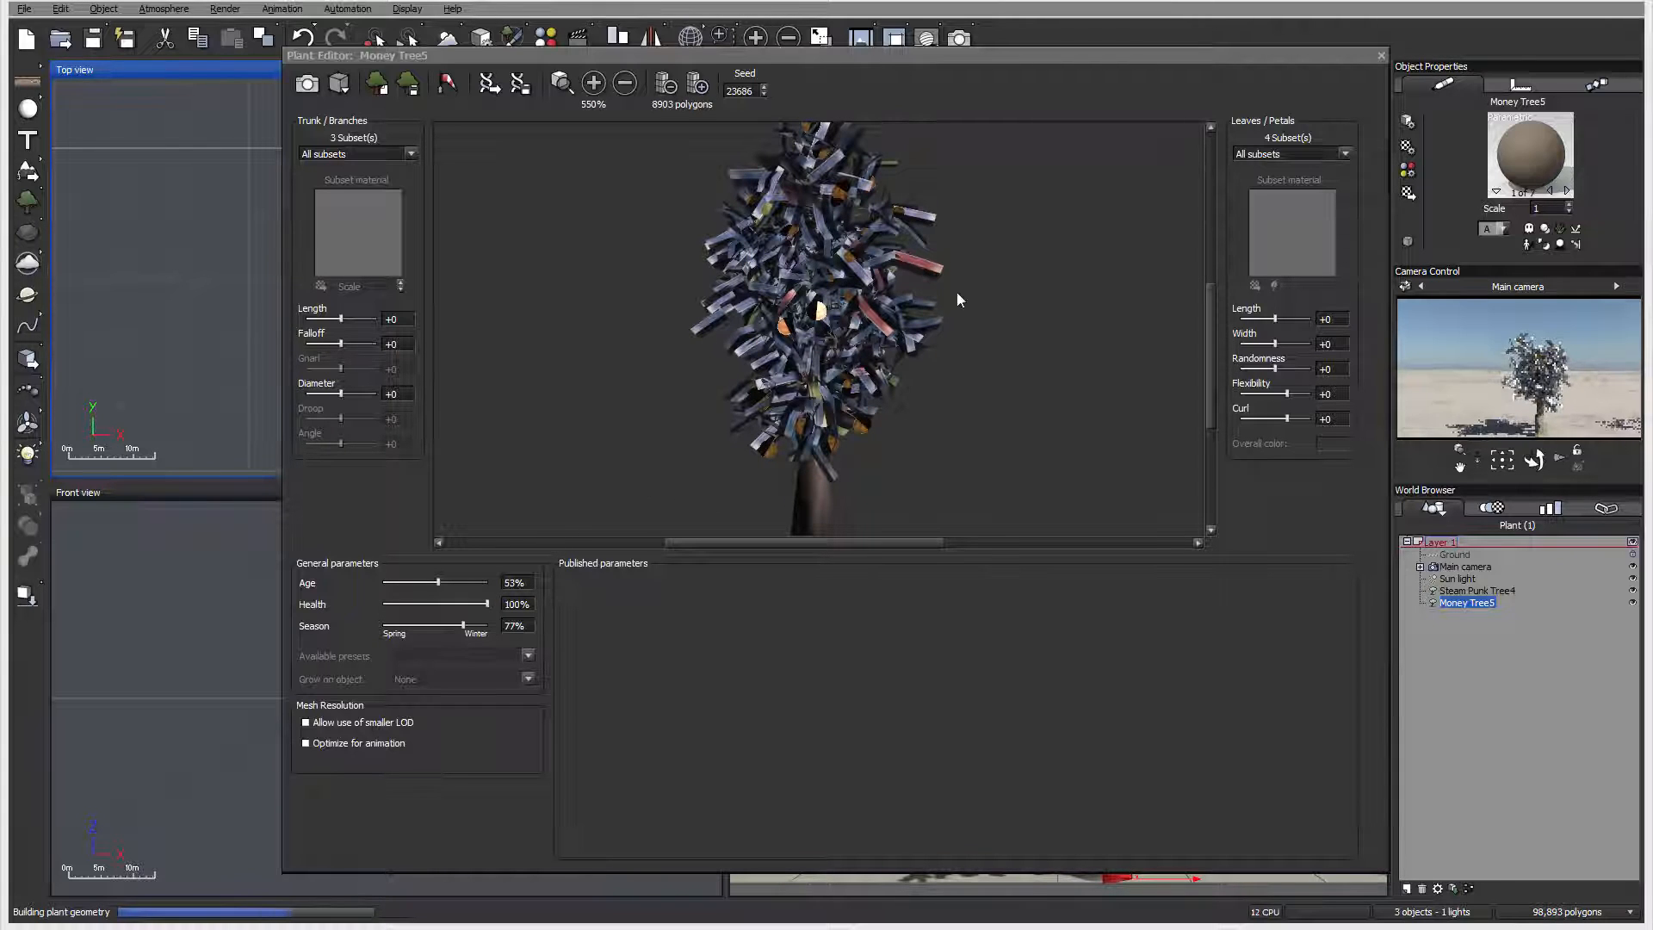
pyautogui.moveTo(438, 583); pyautogui.dragTo(484, 584)
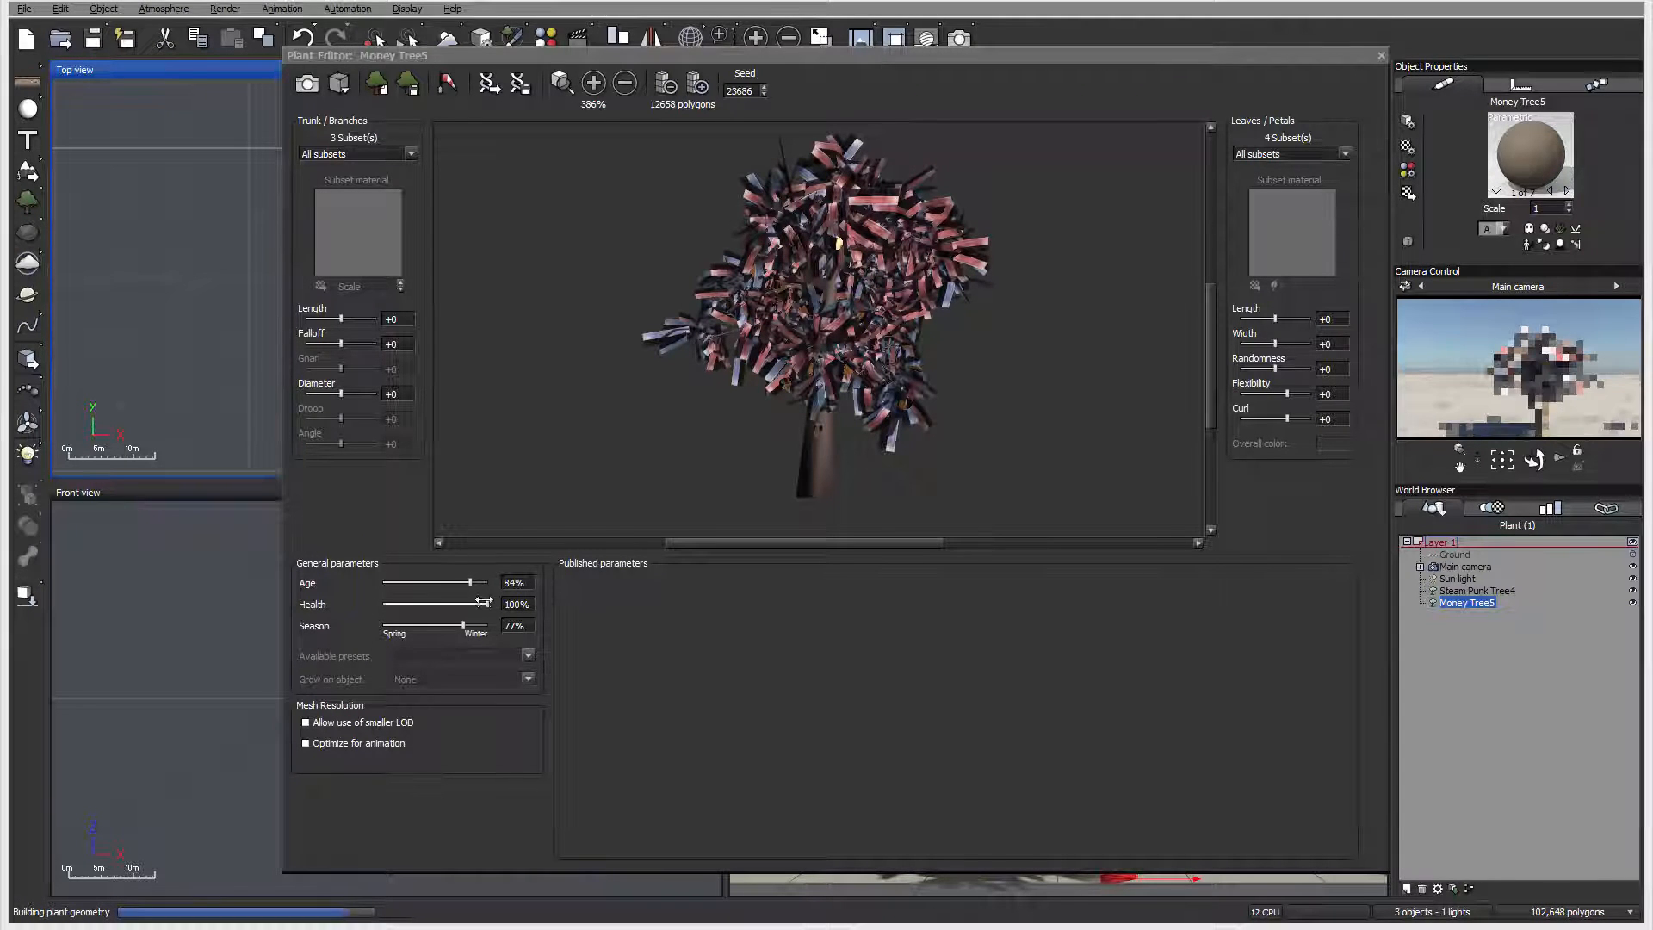
pyautogui.click(441, 604)
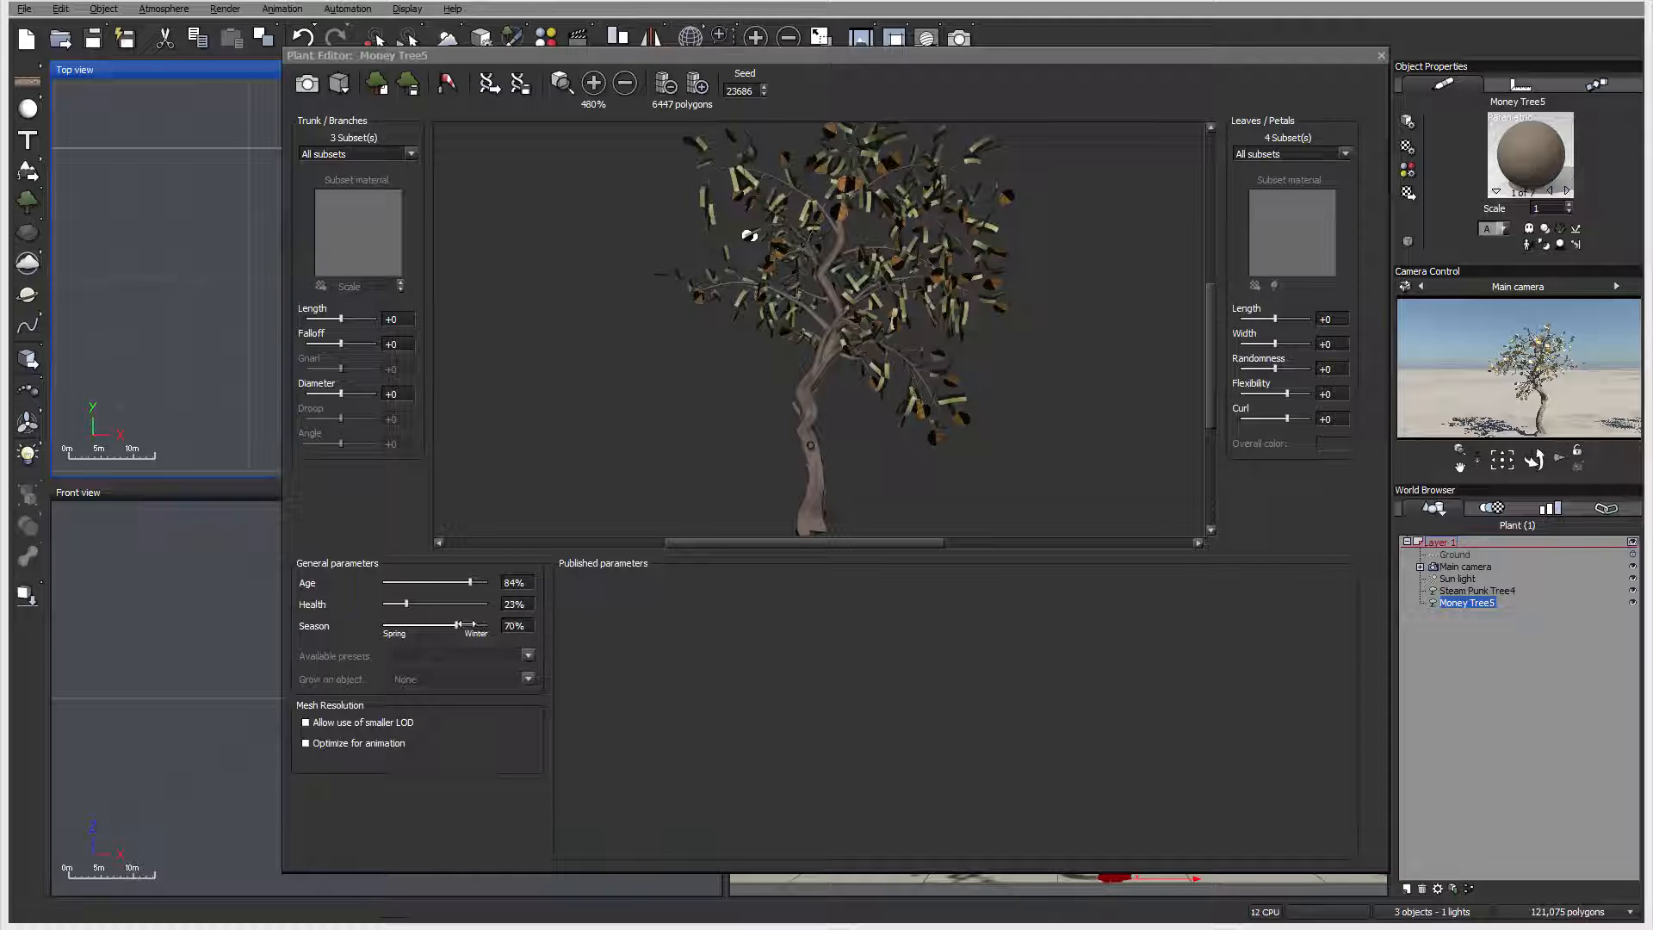
pyautogui.moveTo(406, 604)
pyautogui.mouseDown()
pyautogui.moveTo(488, 604)
pyautogui.moveTo(449, 581)
pyautogui.moveTo(462, 582)
pyautogui.mouseUp()
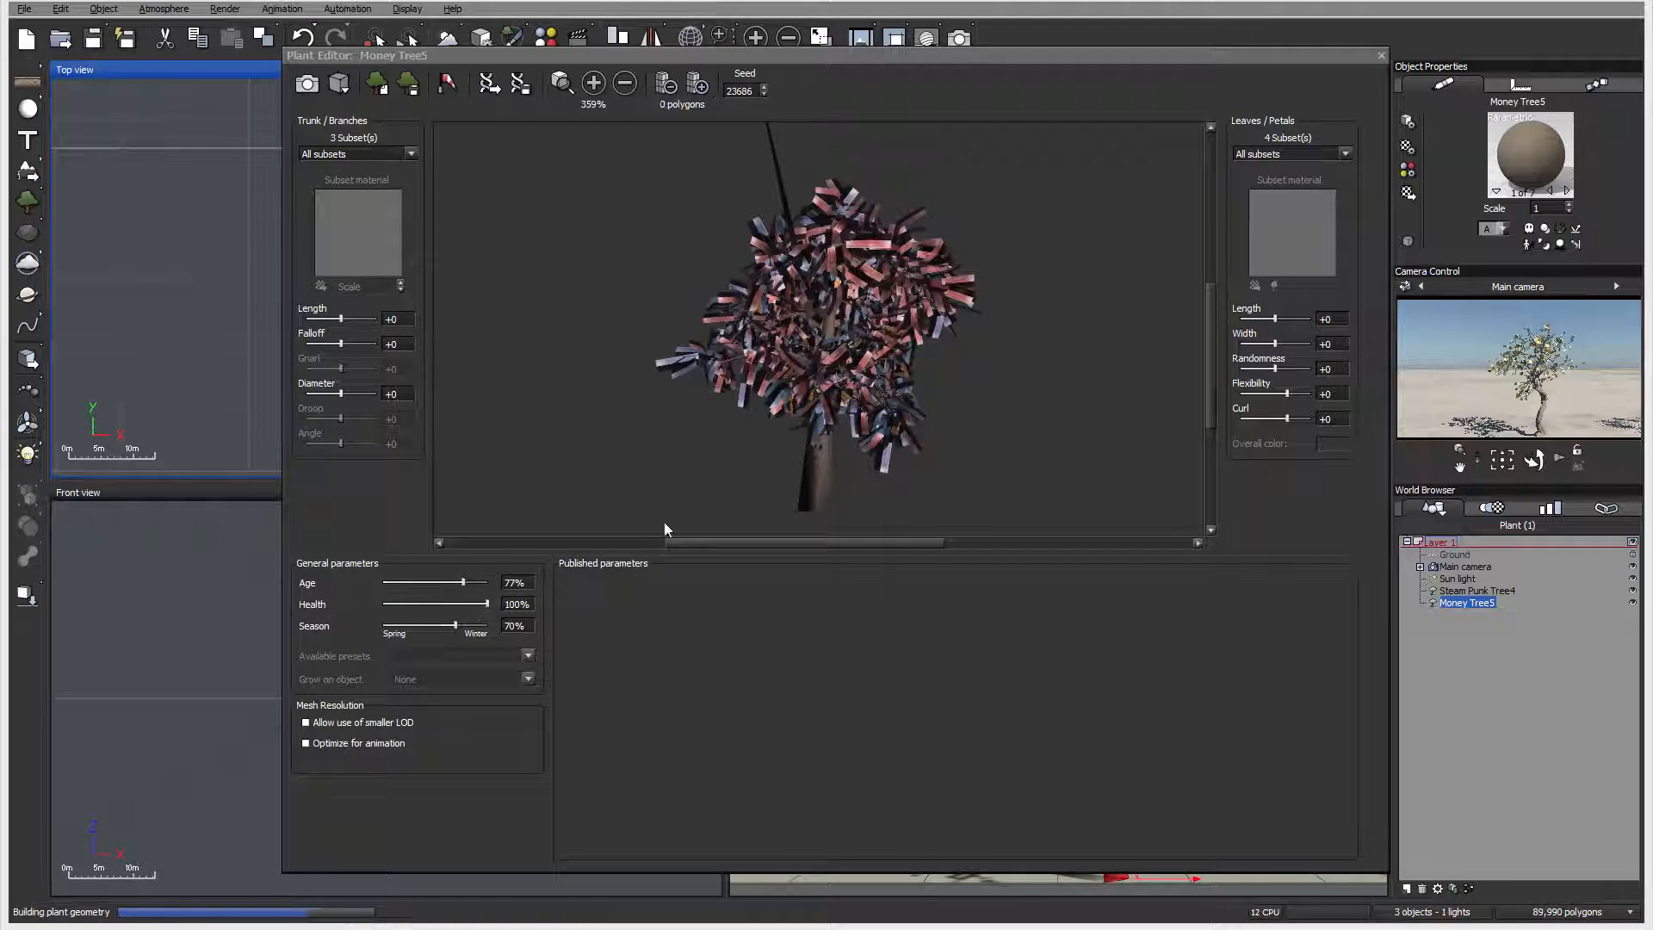
# - Try seasons of 0%, 86% and 100% on the money tree, and set its season to 66%
pyautogui.moveTo(454, 626); pyautogui.dragTo(357, 633)
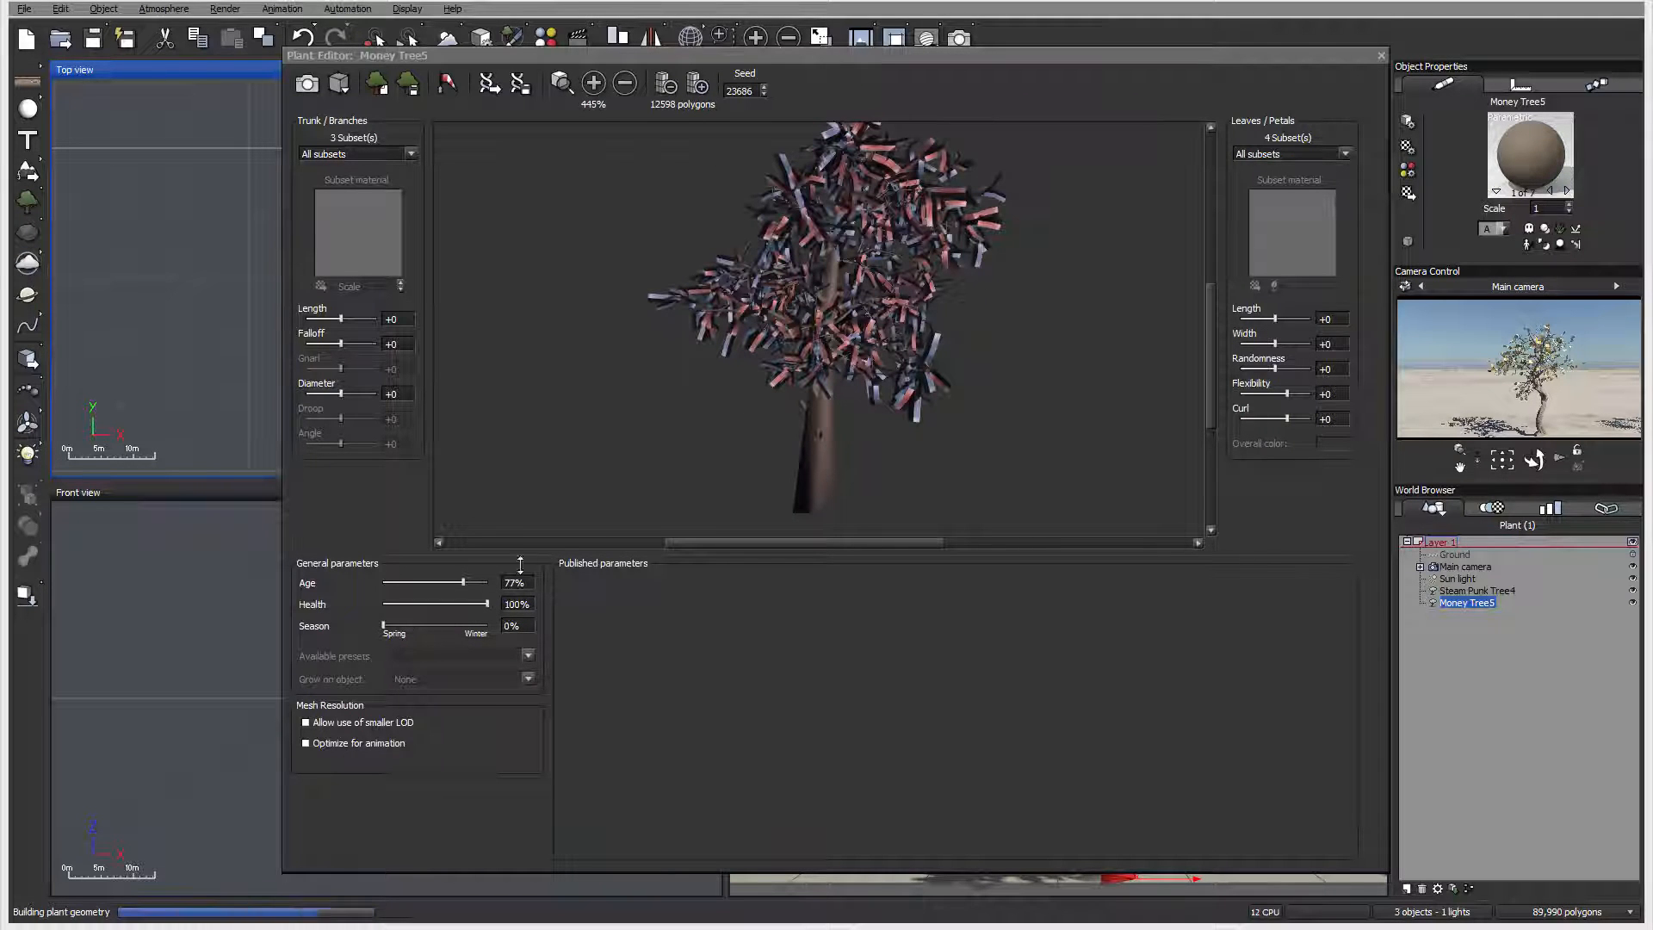
pyautogui.moveTo(383, 626); pyautogui.dragTo(472, 626)
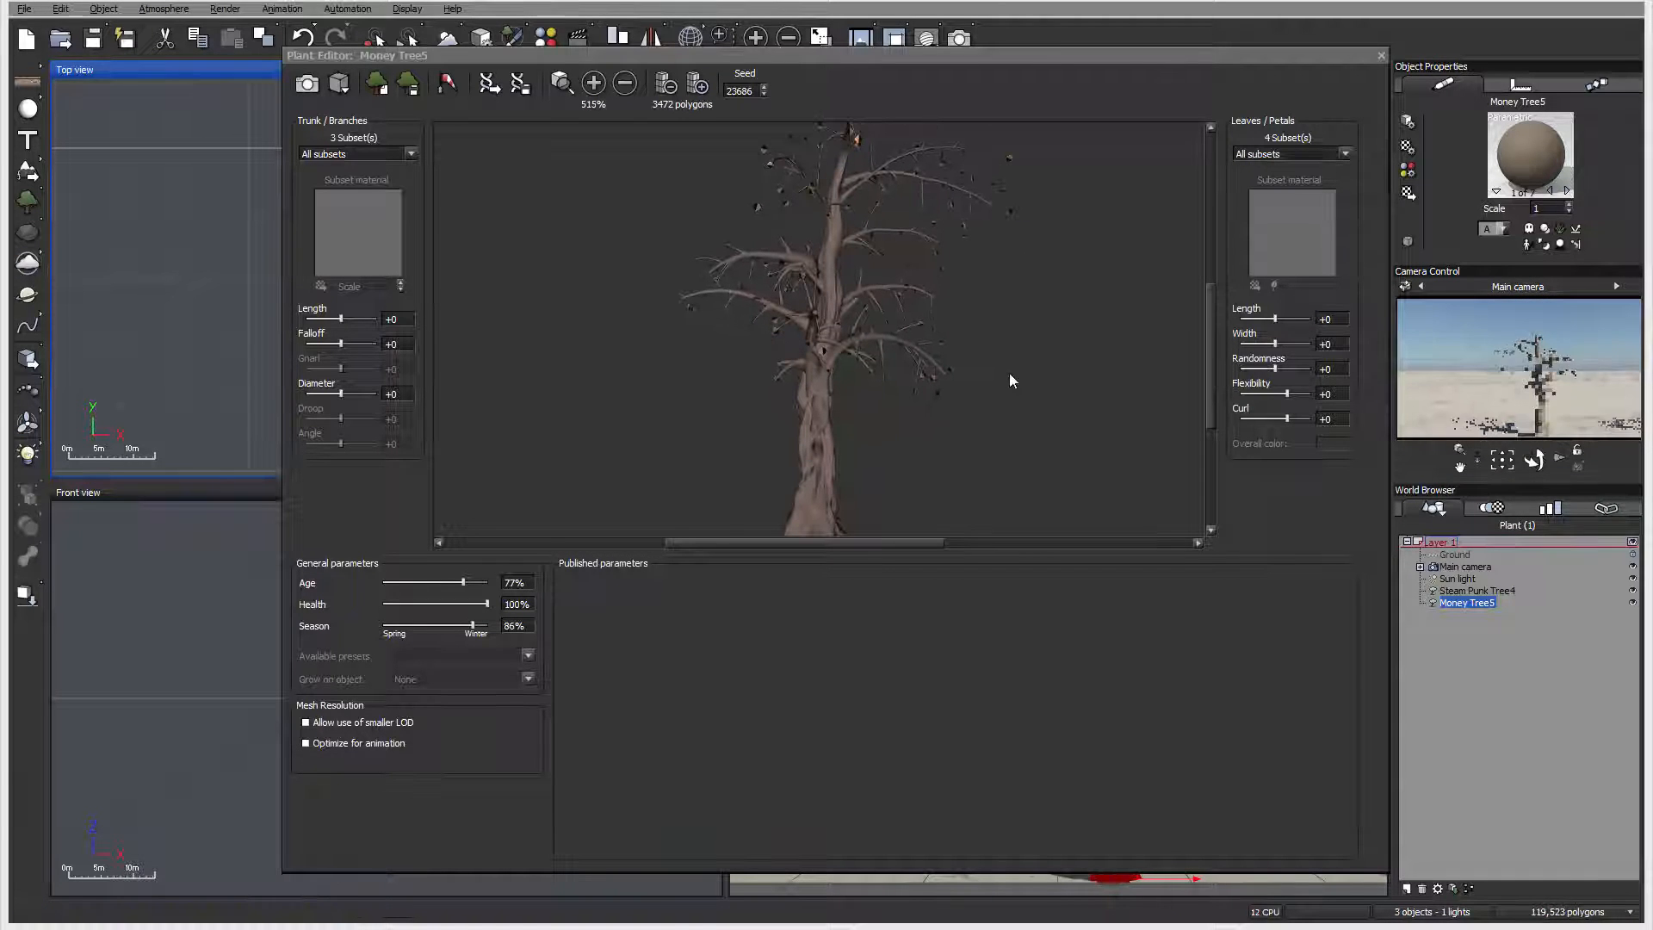
pyautogui.moveTo(1009, 373); pyautogui.dragTo(840, 283)
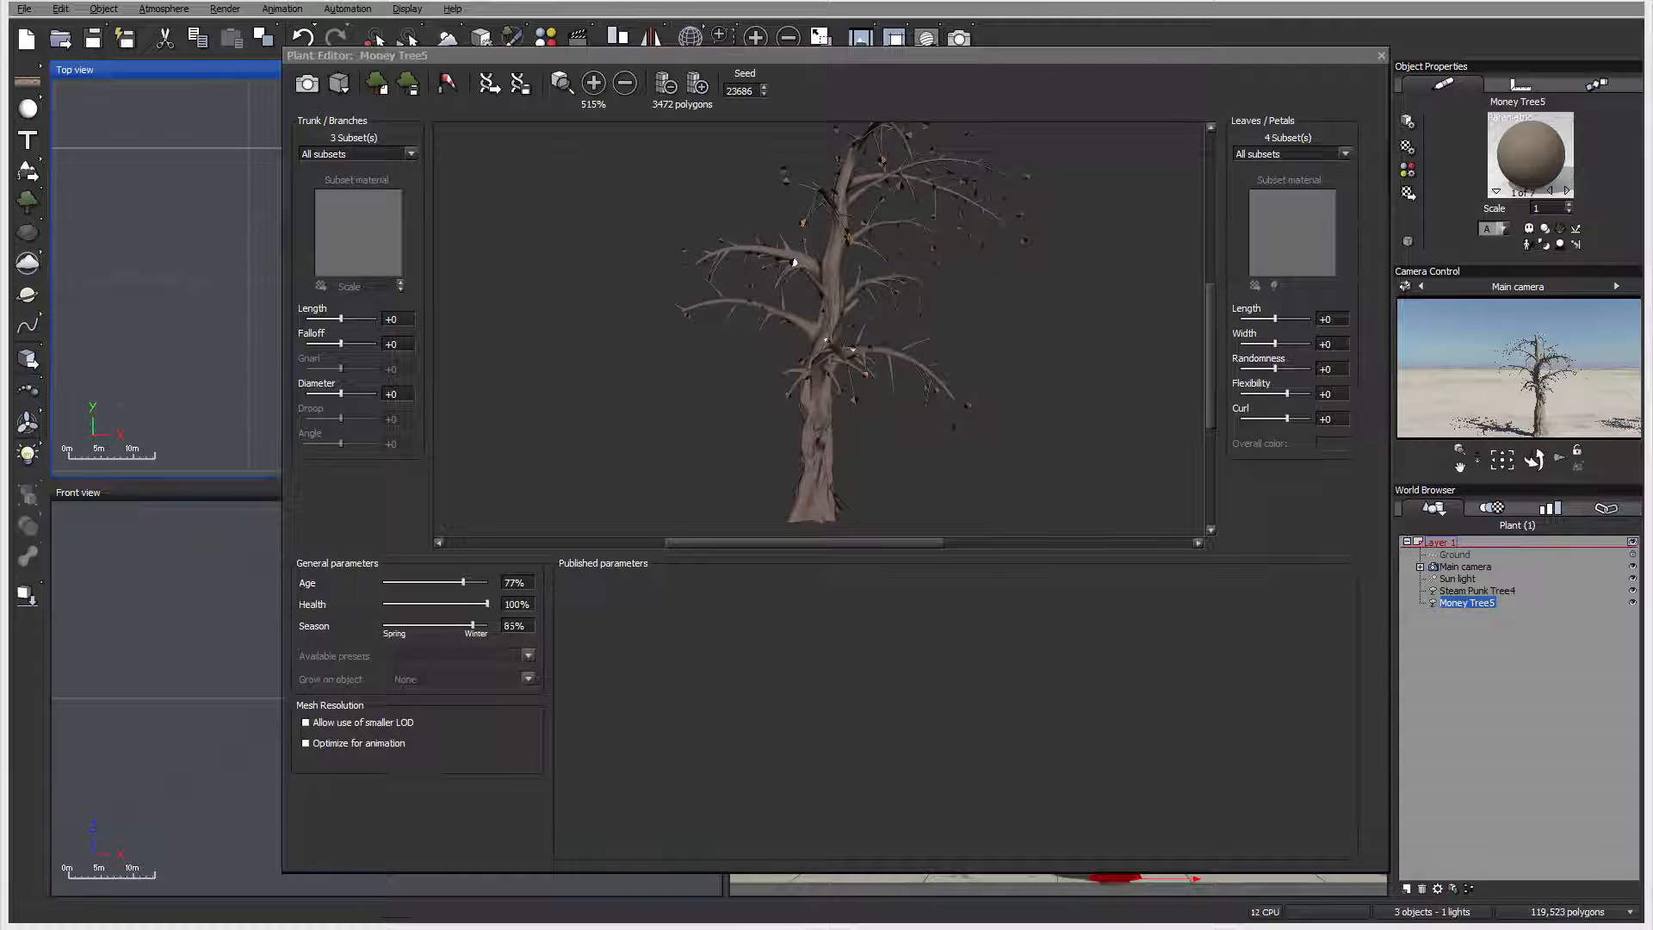
pyautogui.moveTo(472, 630); pyautogui.dragTo(584, 629)
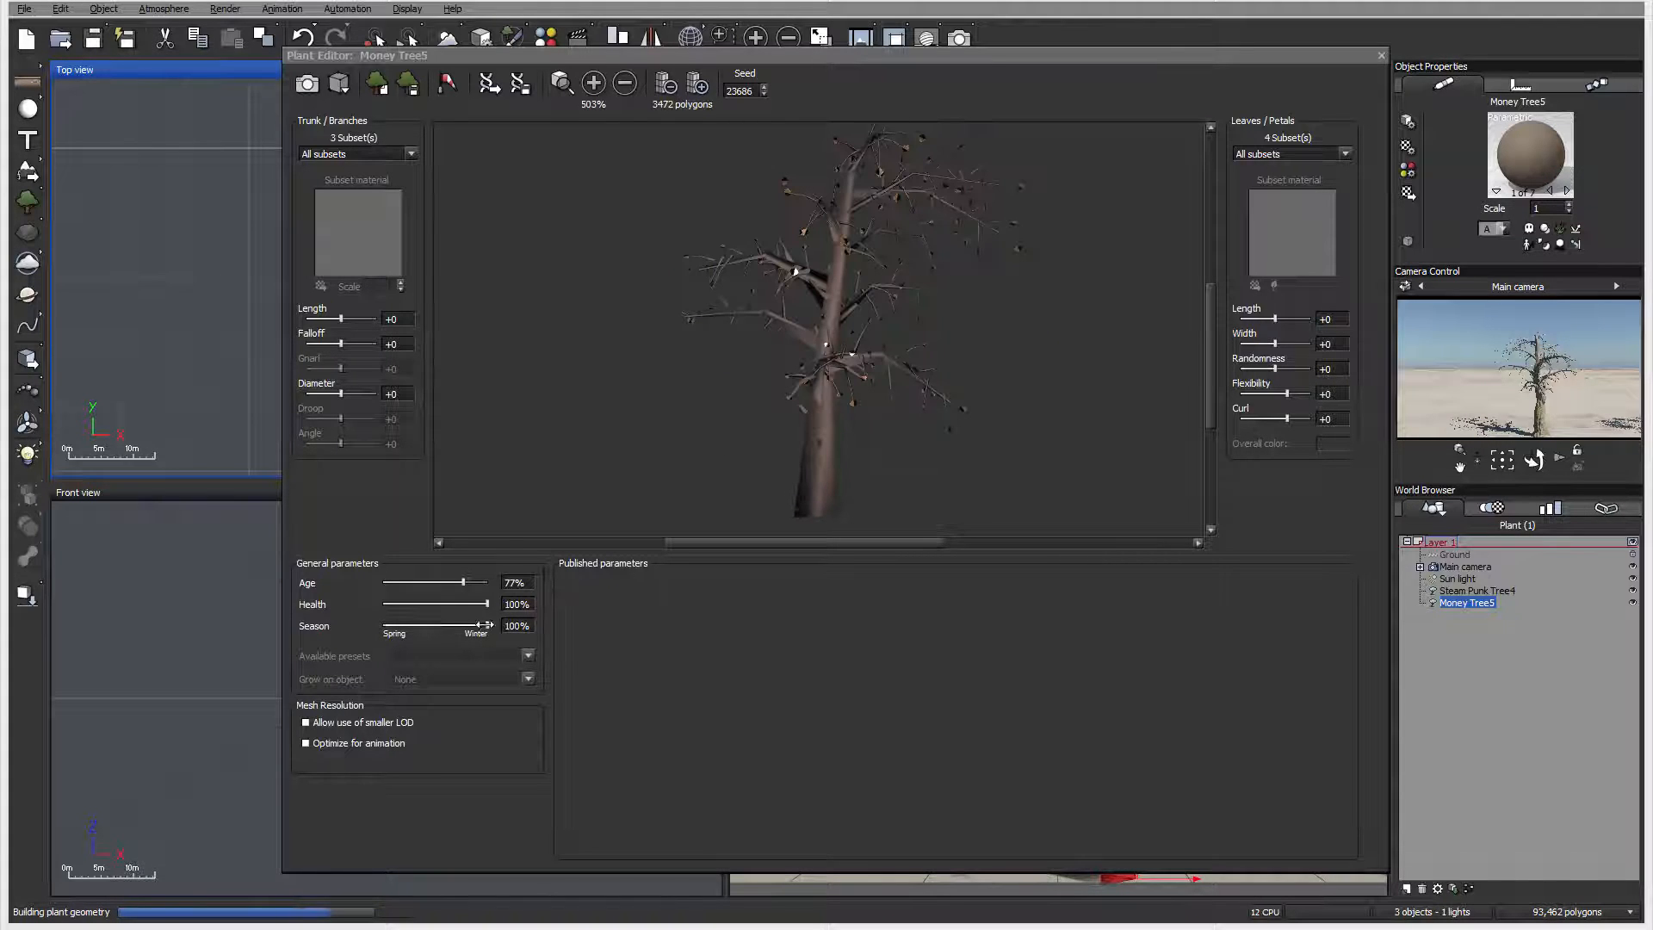
pyautogui.moveTo(489, 627); pyautogui.dragTo(453, 627)
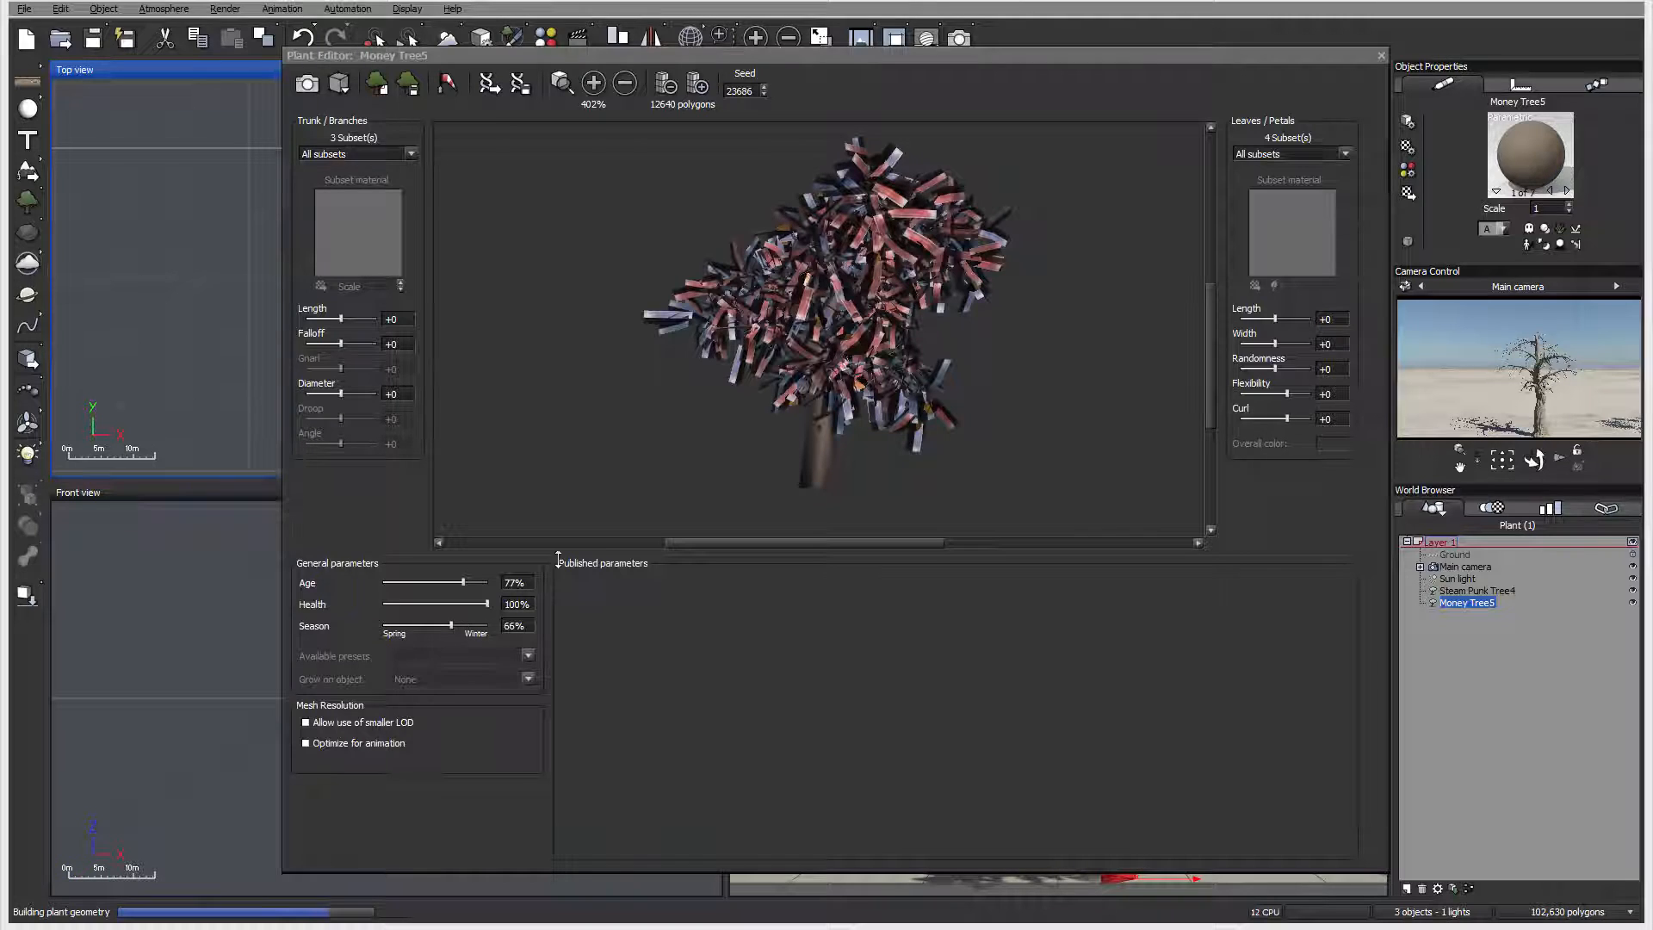
# - Try an age of 0% on the money tree, and set its age to 98% with health at 100%
pyautogui.moveTo(463, 582); pyautogui.dragTo(353, 588)
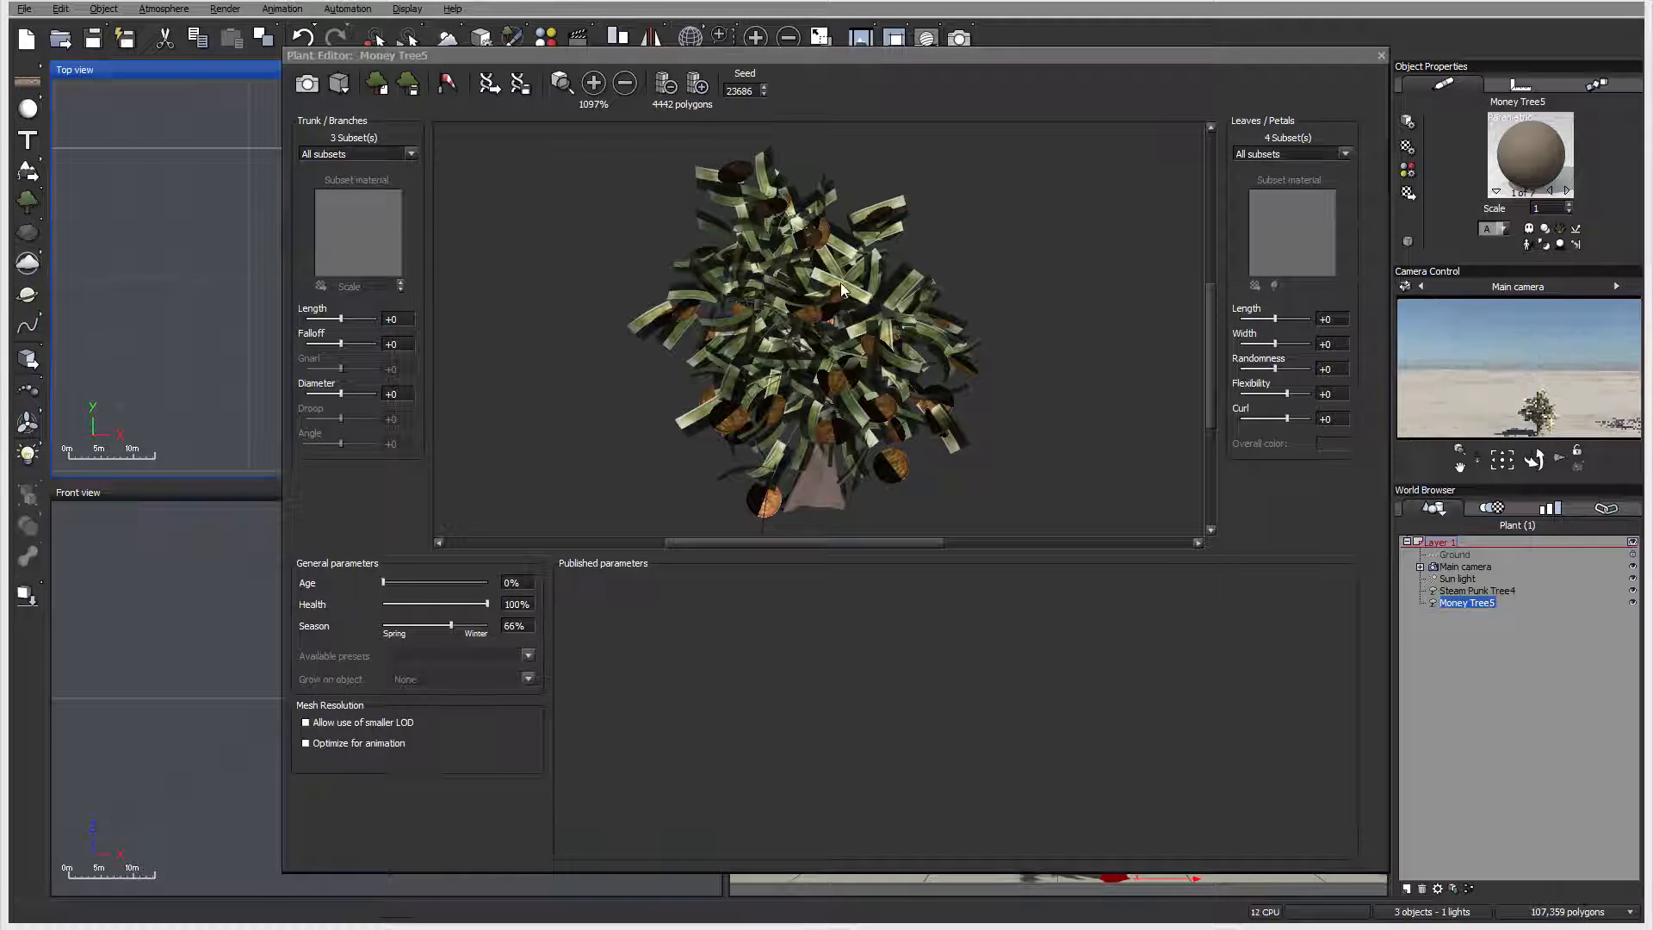
pyautogui.moveTo(446, 582); pyautogui.dragTo(494, 581)
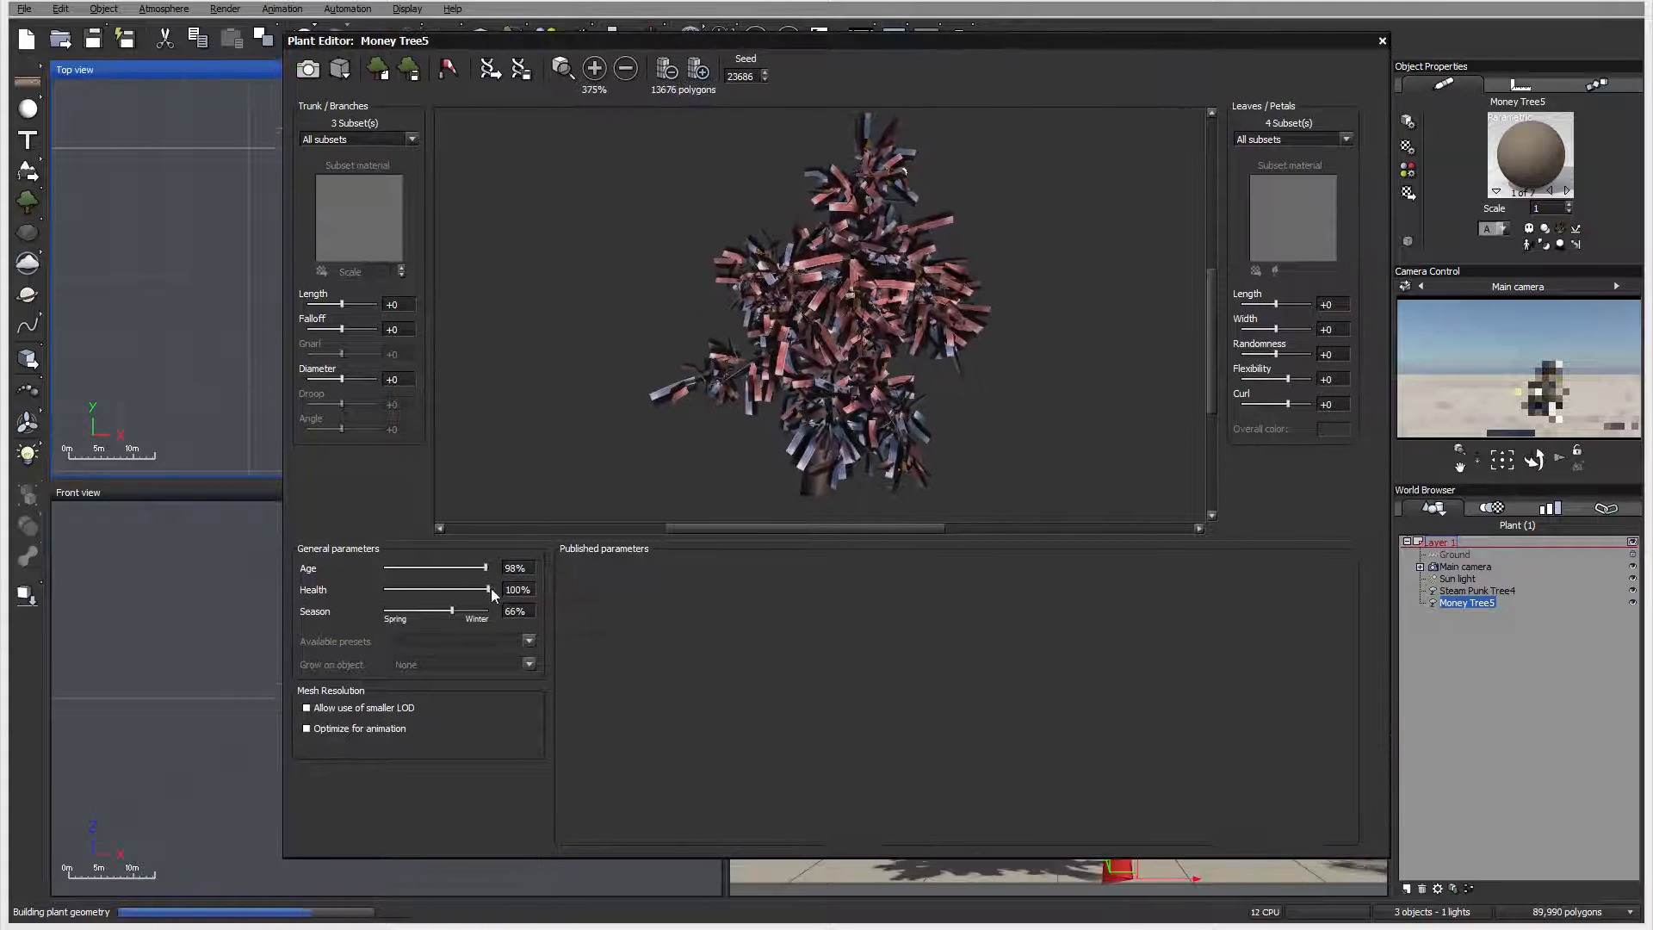
pyautogui.moveTo(491, 588)
pyautogui.mouseDown()
pyautogui.moveTo(393, 589)
pyautogui.moveTo(499, 594)
pyautogui.mouseUp()
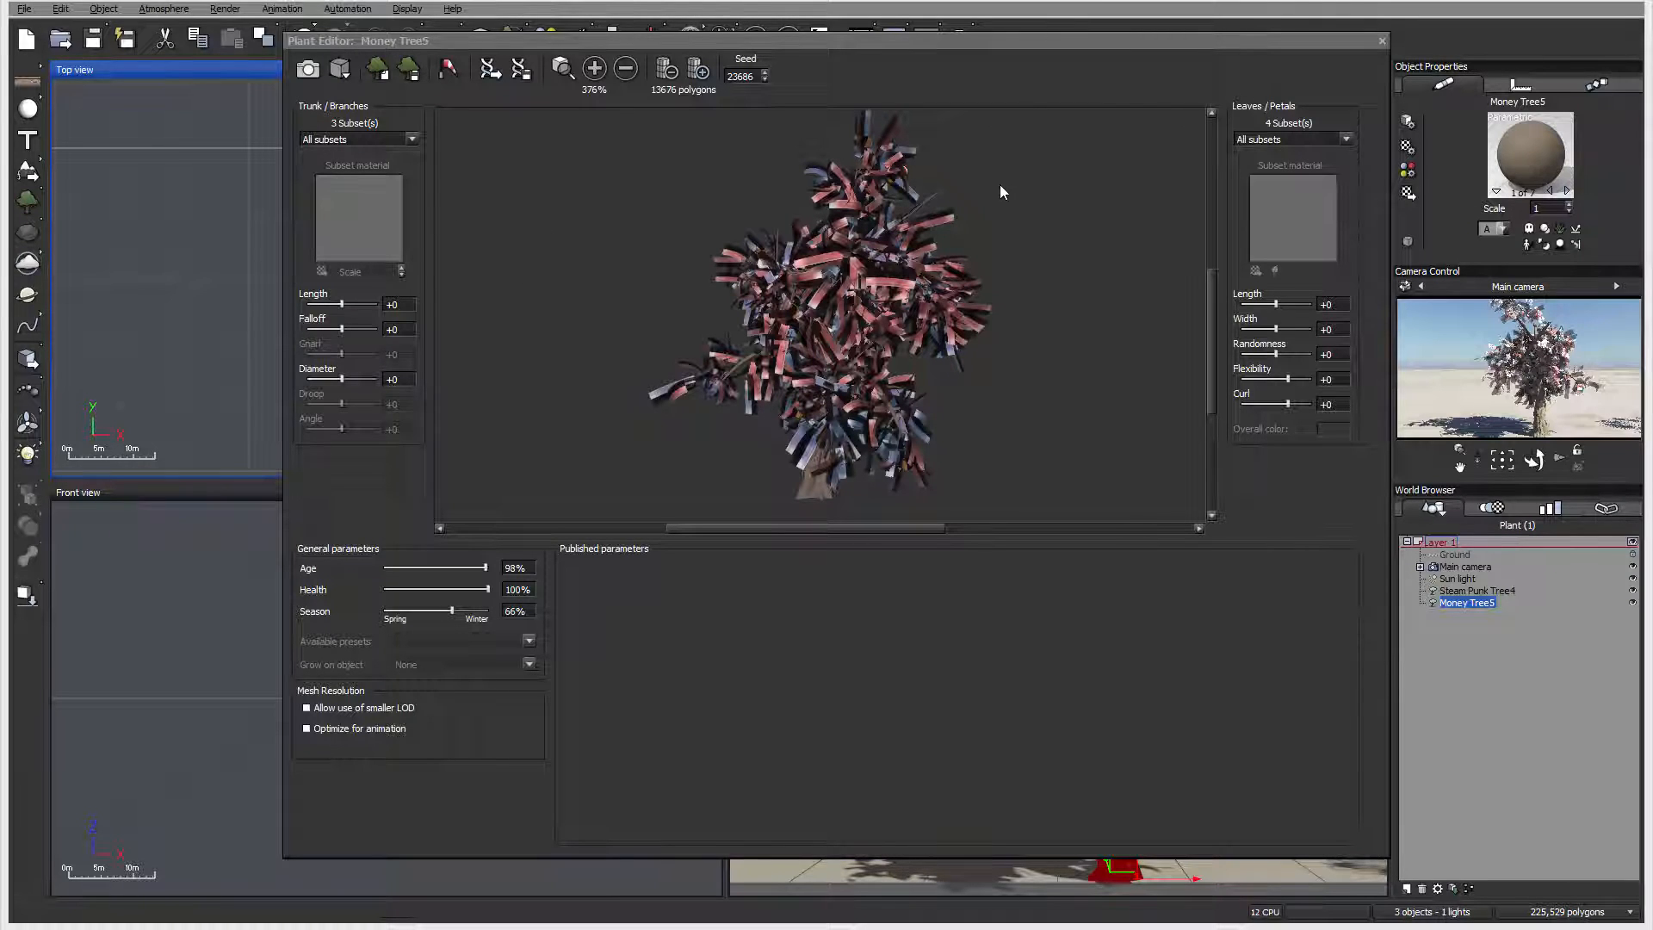
# - Accept the money tree's wind response options with a branch wind sensitivity of 1.76
pyautogui.click(448, 68)
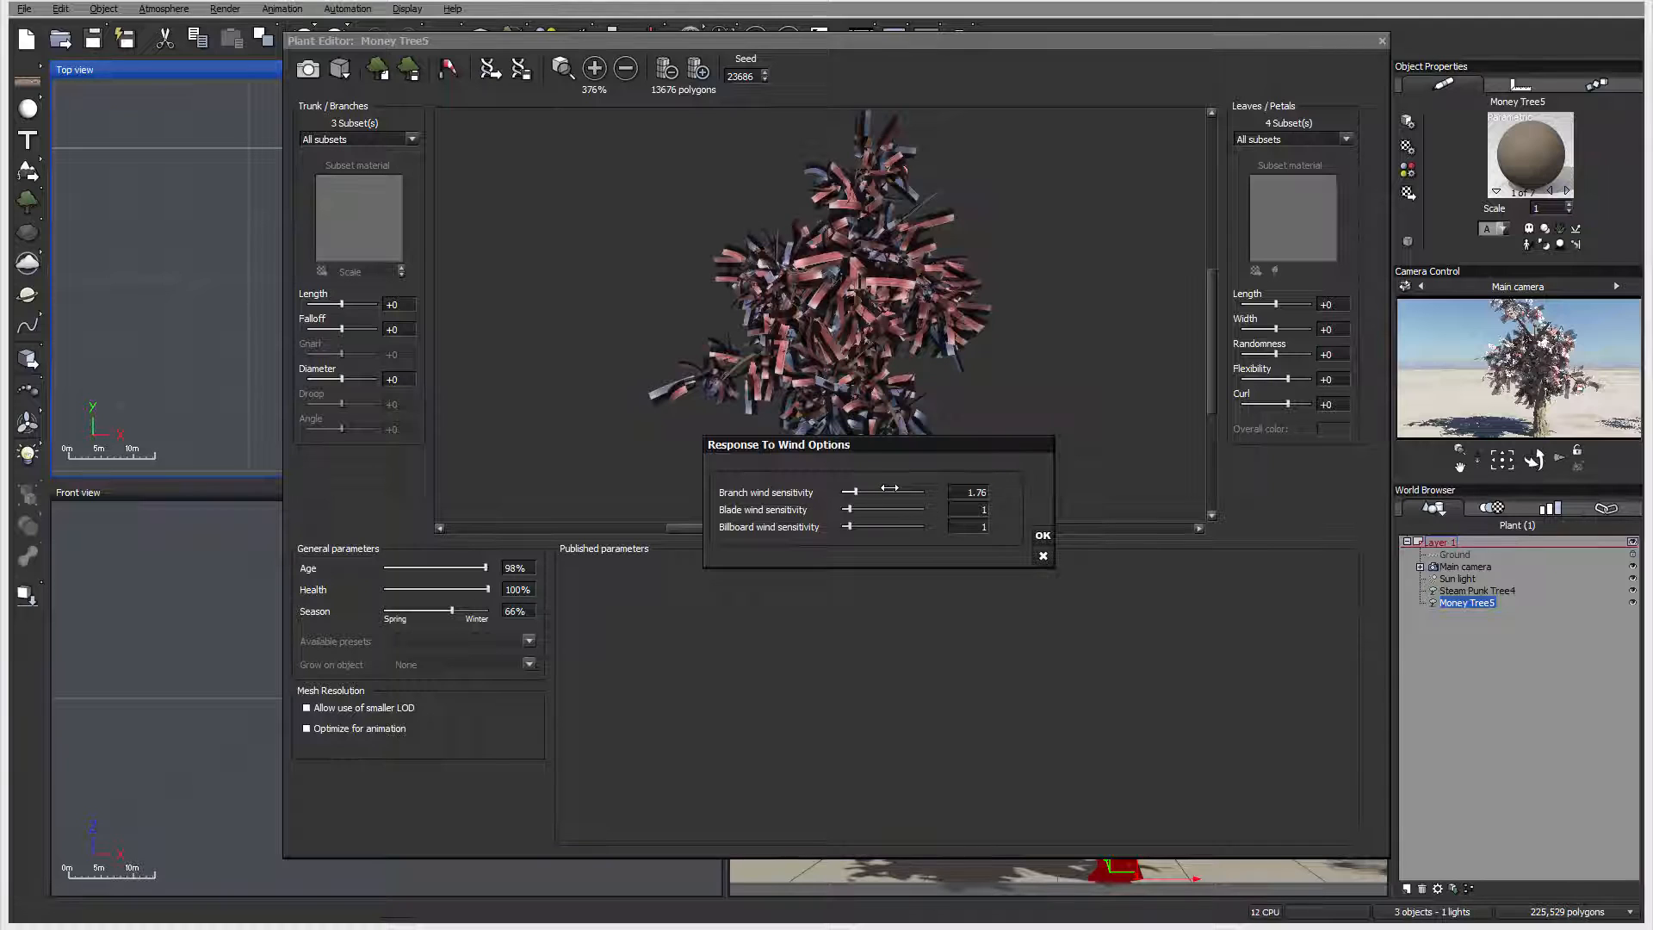
pyautogui.click(1042, 536)
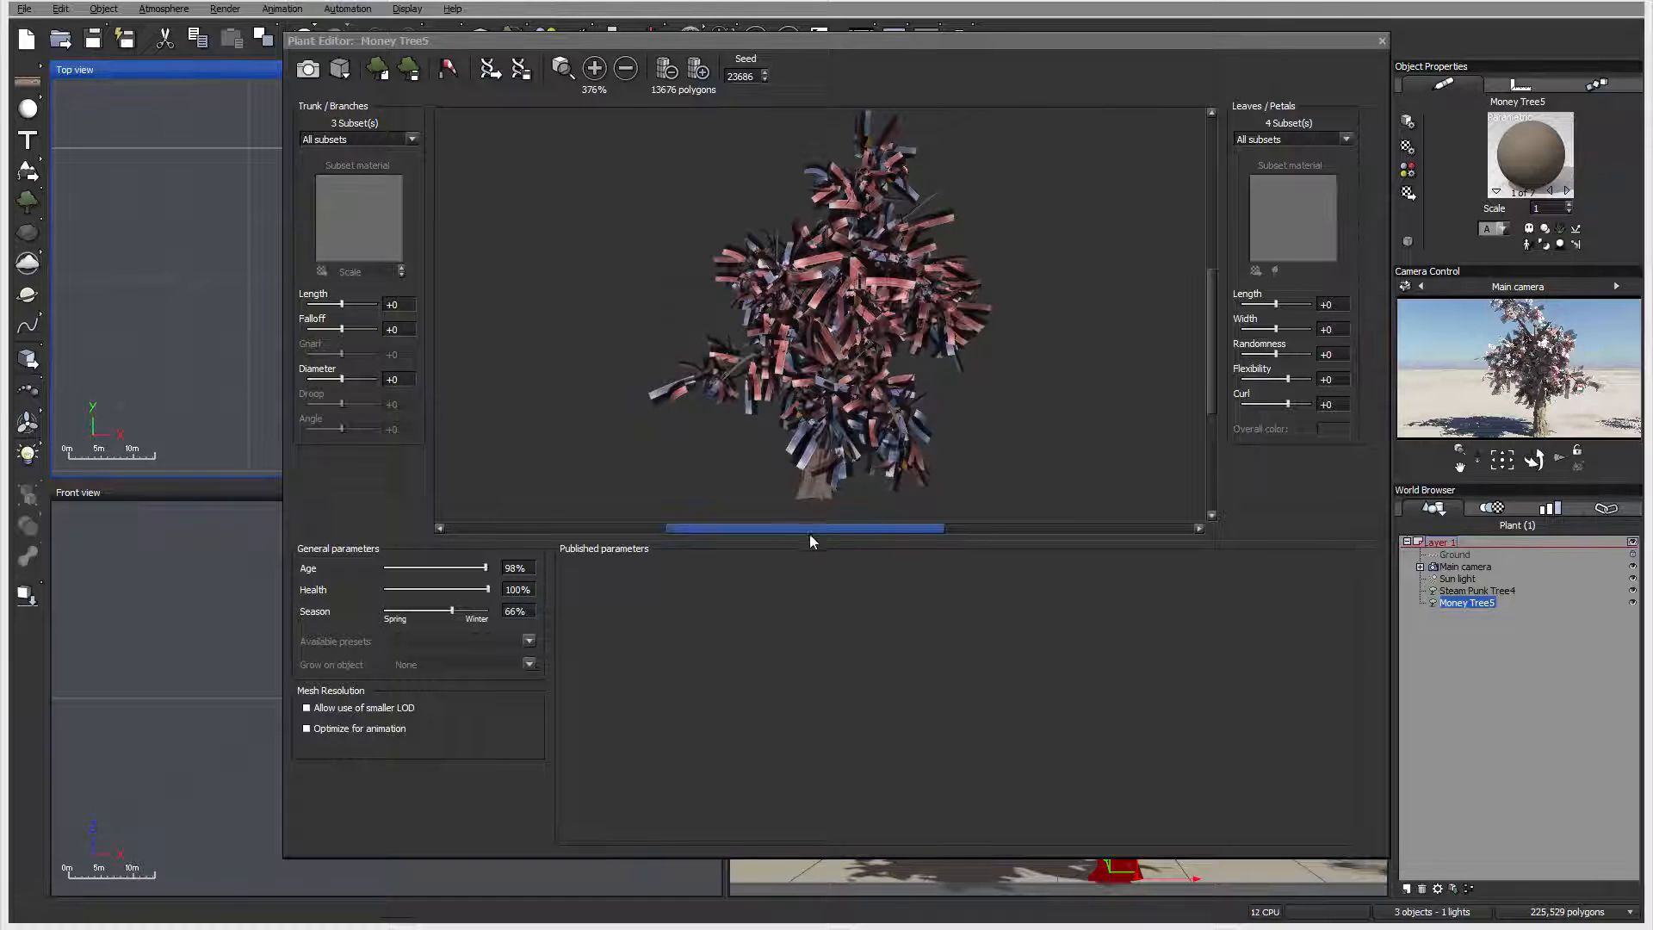
pyautogui.moveTo(807, 411); pyautogui.dragTo(940, 409)
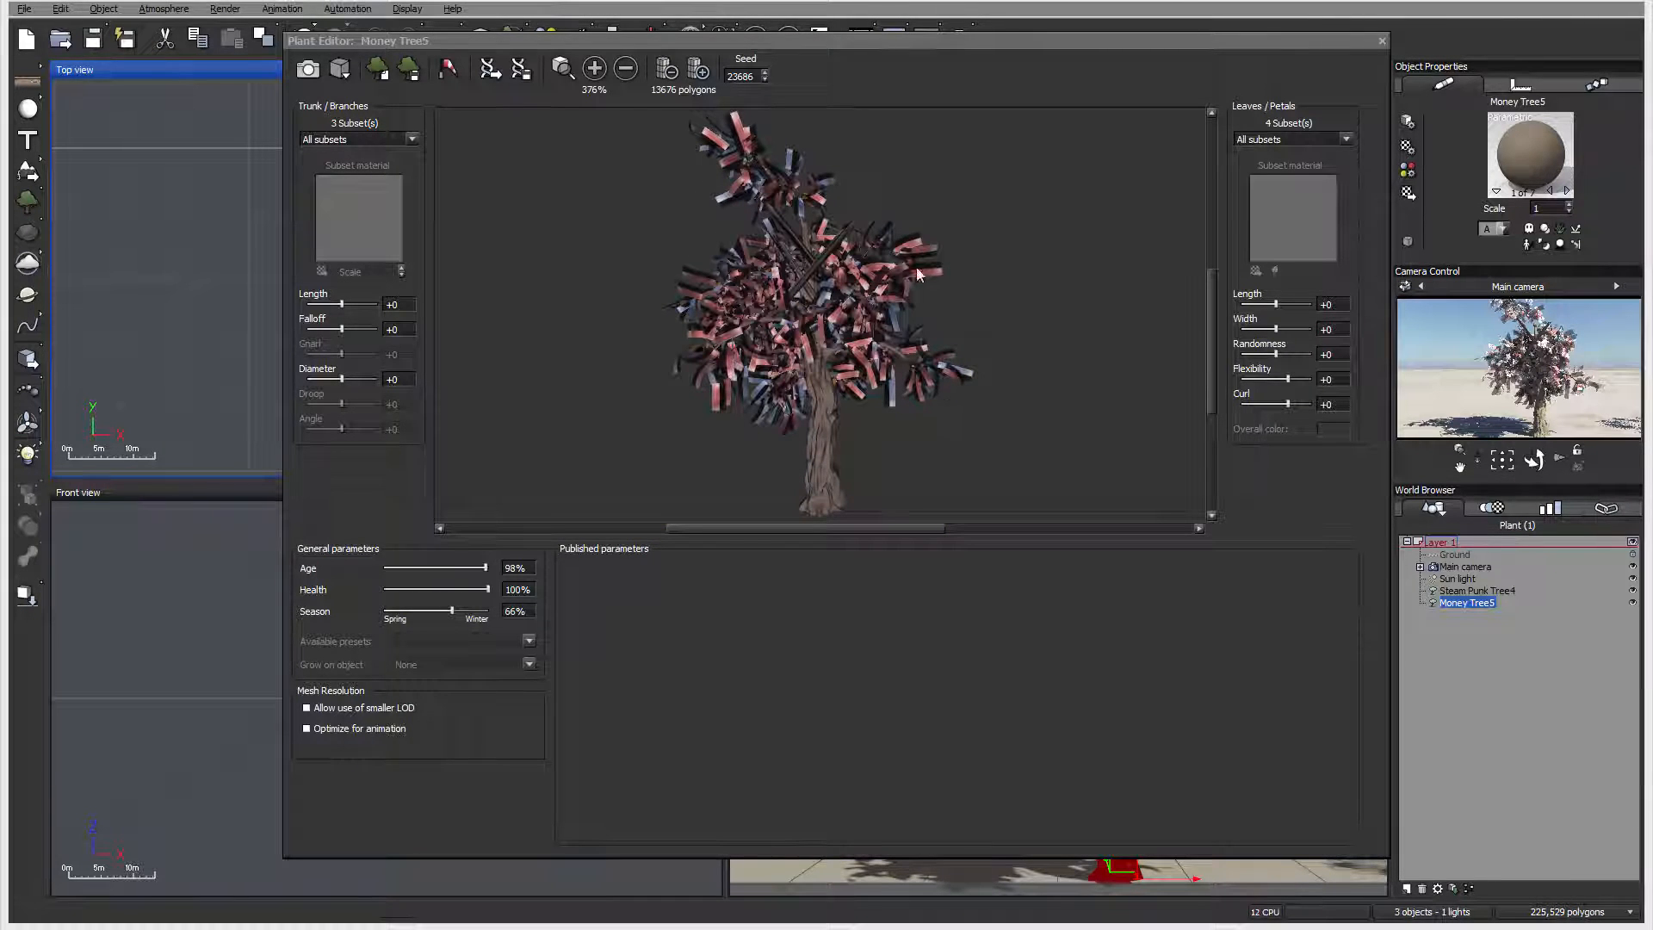
pyautogui.moveTo(916, 270); pyautogui.dragTo(814, 327)
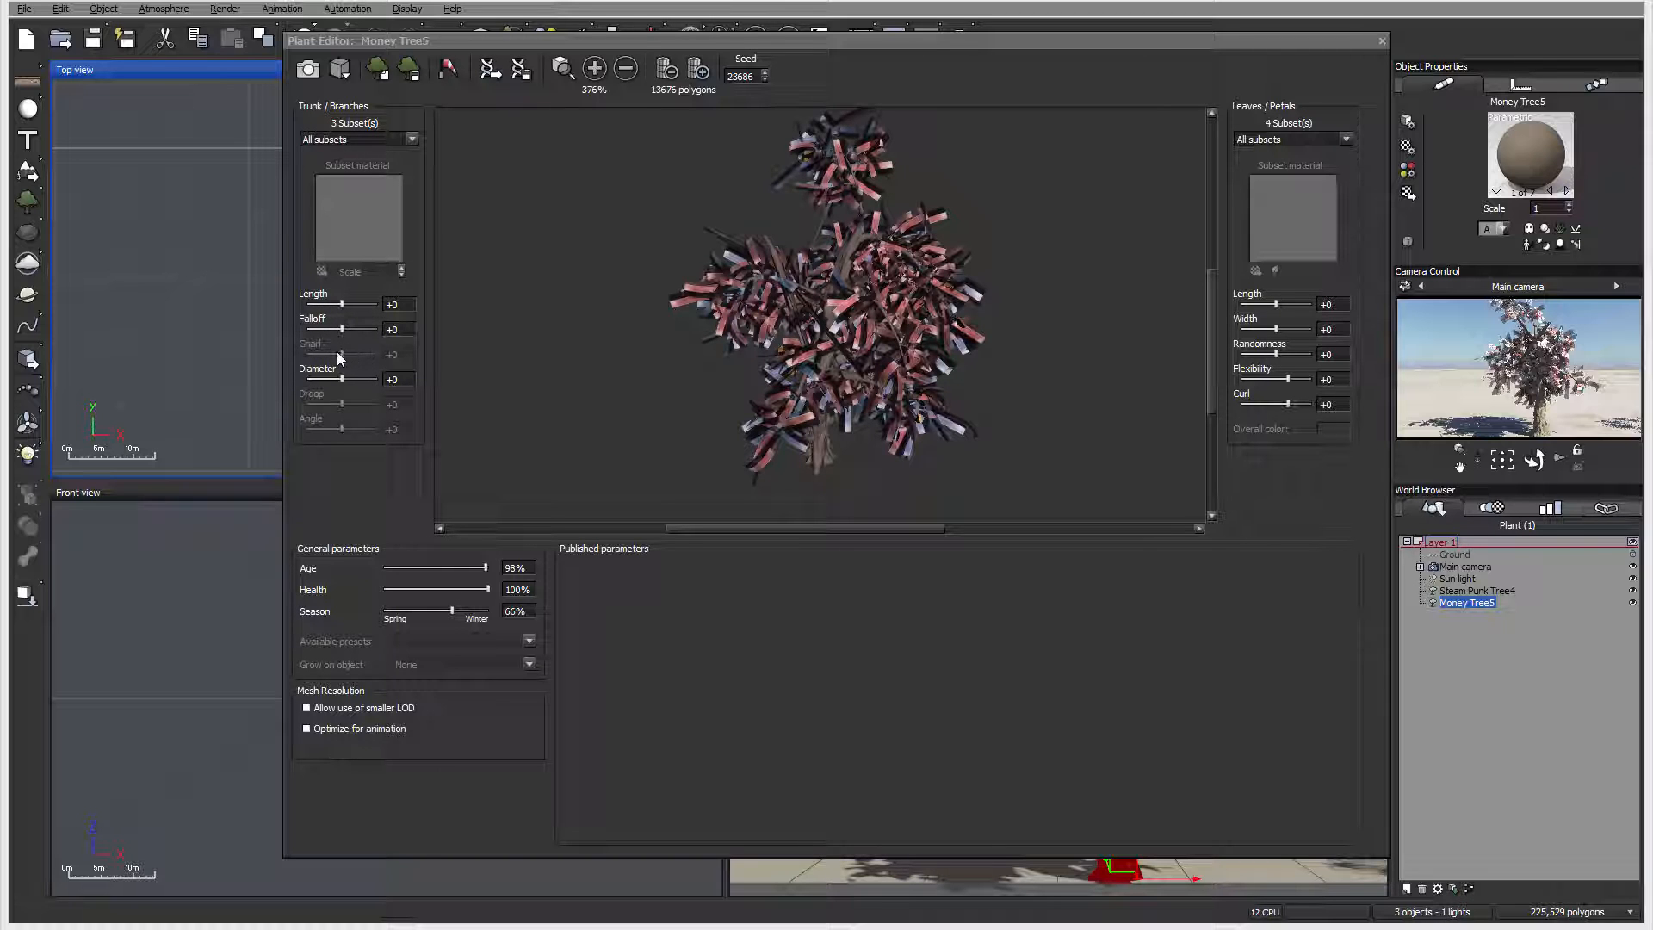
# - Inspect the money tree's preview, close its plant editor, and shift the tree slightly along negative X, away from the steam punk tree
pyautogui.moveTo(784, 256)
pyautogui.mouseDown()
pyautogui.moveTo(853, 319)
pyautogui.moveTo(851, 293)
pyautogui.moveTo(702, 363)
pyautogui.moveTo(756, 330)
pyautogui.moveTo(706, 305)
pyautogui.moveTo(694, 332)
pyautogui.moveTo(793, 259)
pyautogui.mouseUp()
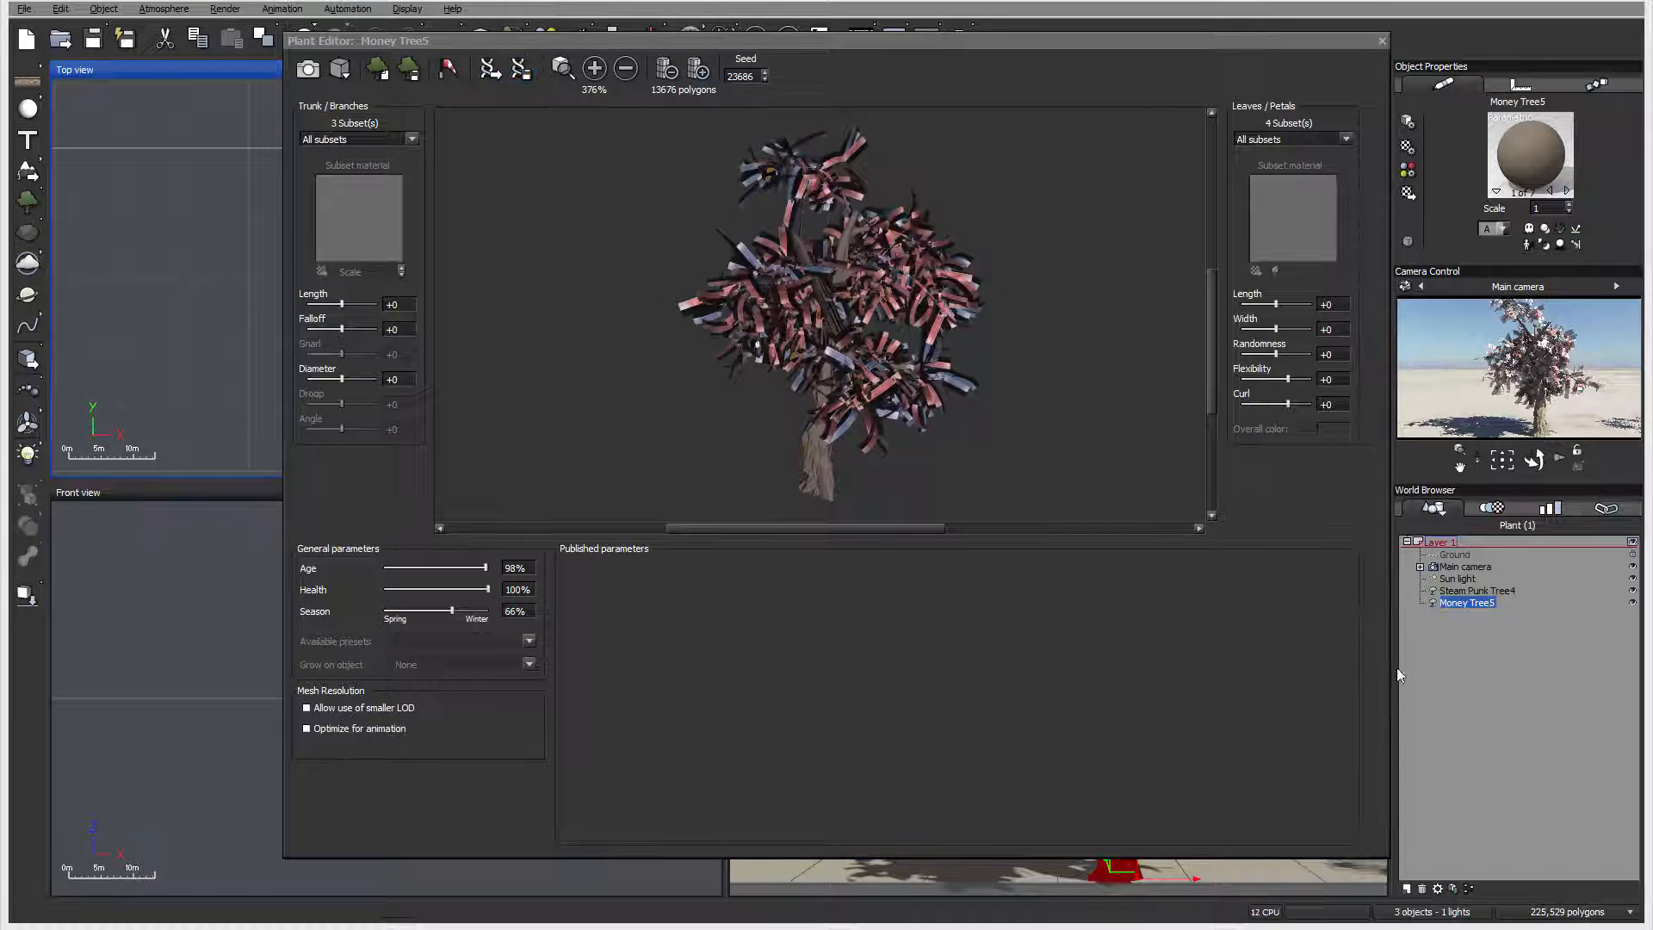
pyautogui.click(1383, 42)
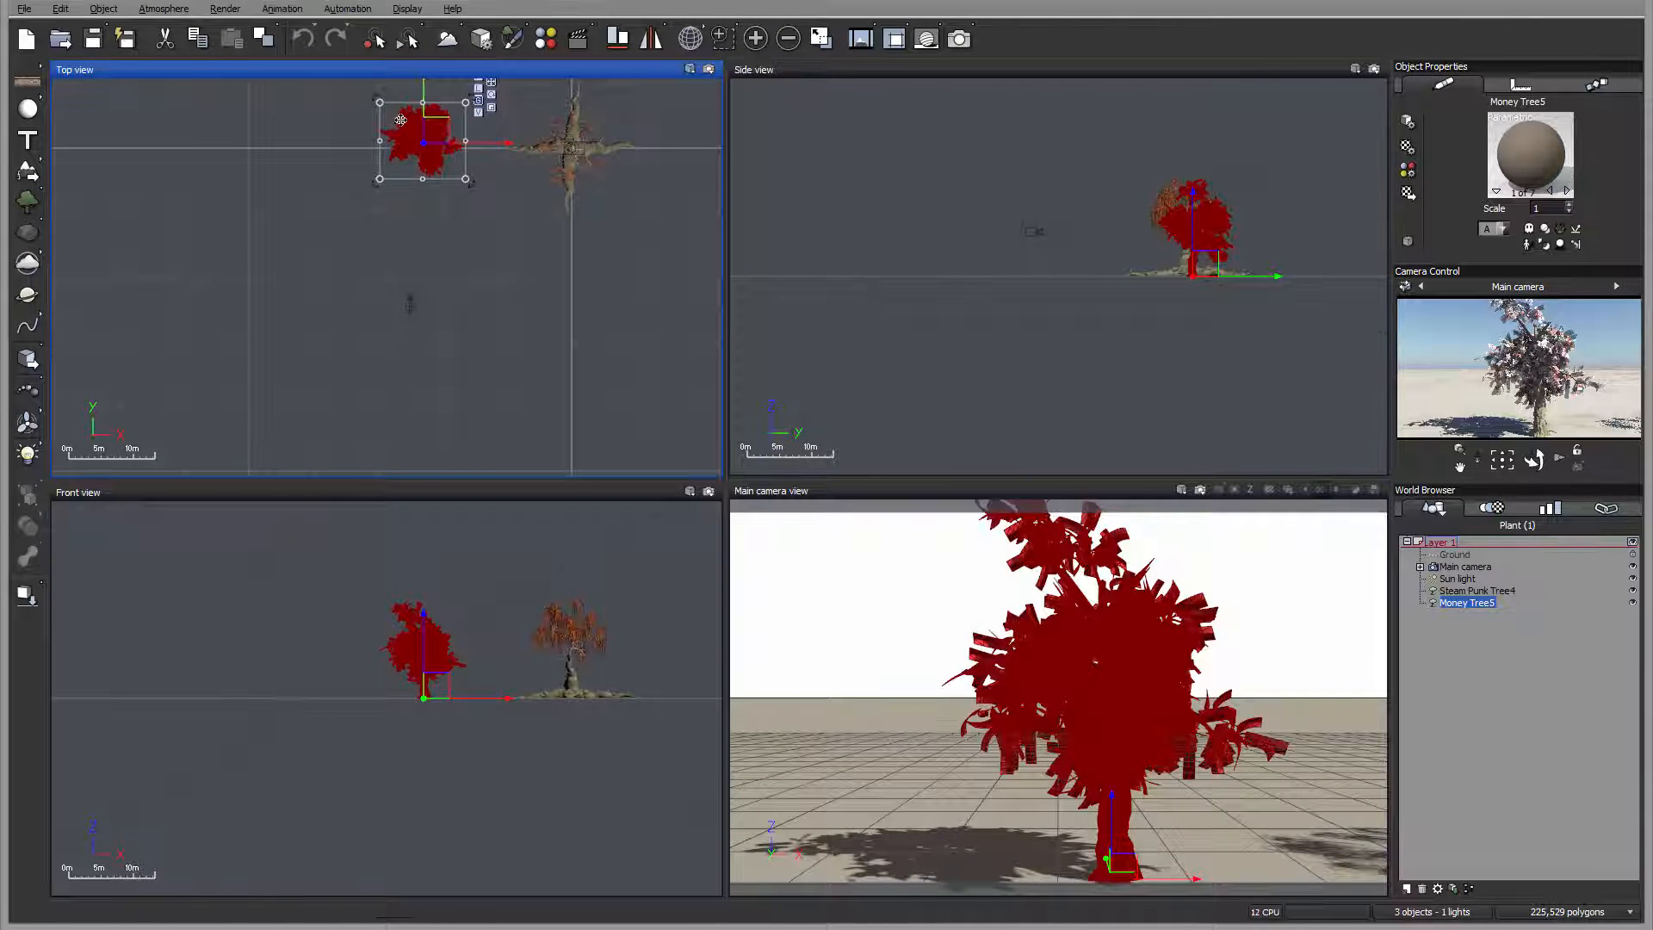
pyautogui.moveTo(430, 136); pyautogui.dragTo(420, 135)
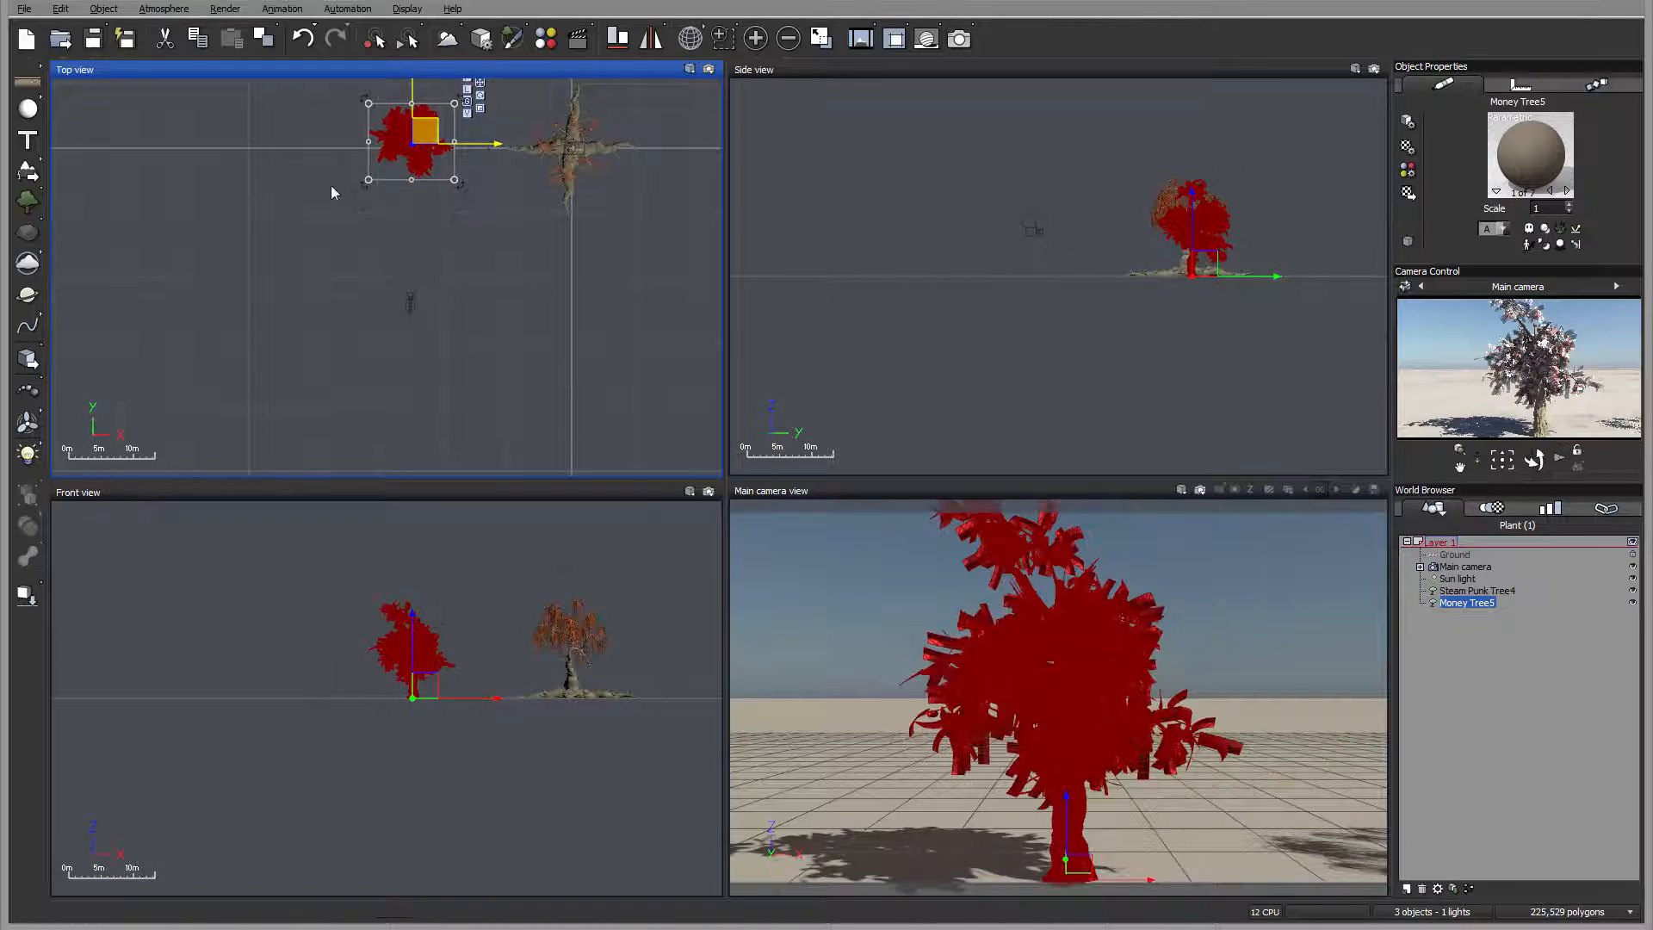
# - Add a second money tree on the side of the first away from the steam punk tree, and move the main camera to frame both
pyautogui.click(27, 201)
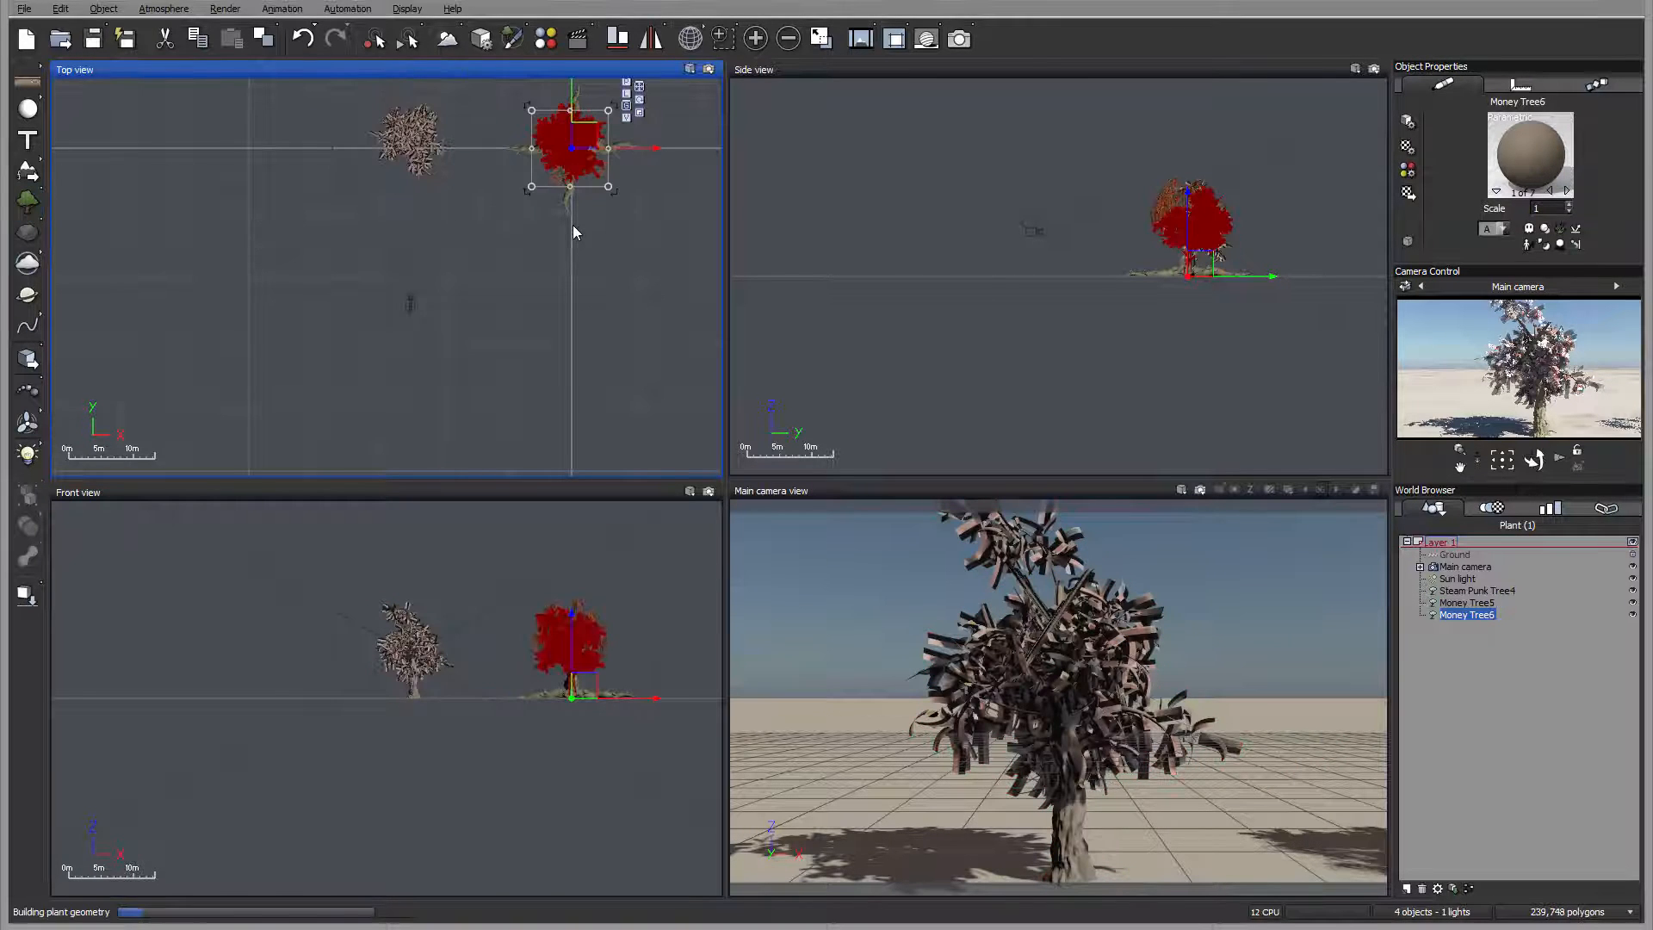
pyautogui.moveTo(598, 141); pyautogui.dragTo(363, 127)
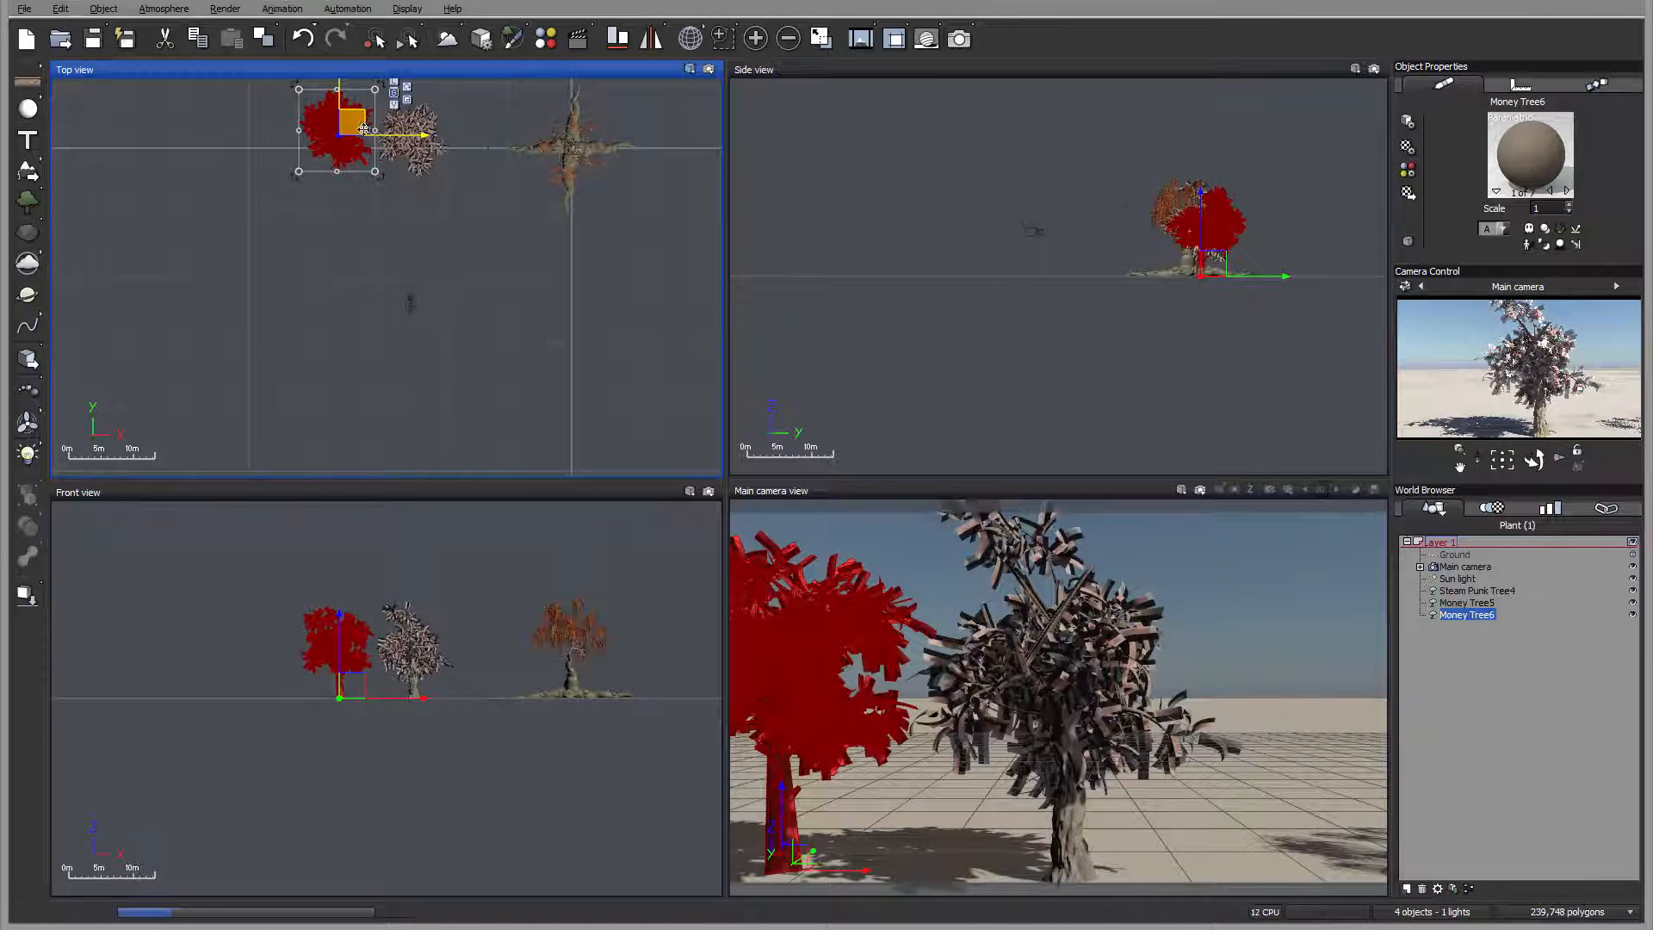
pyautogui.click(1466, 567)
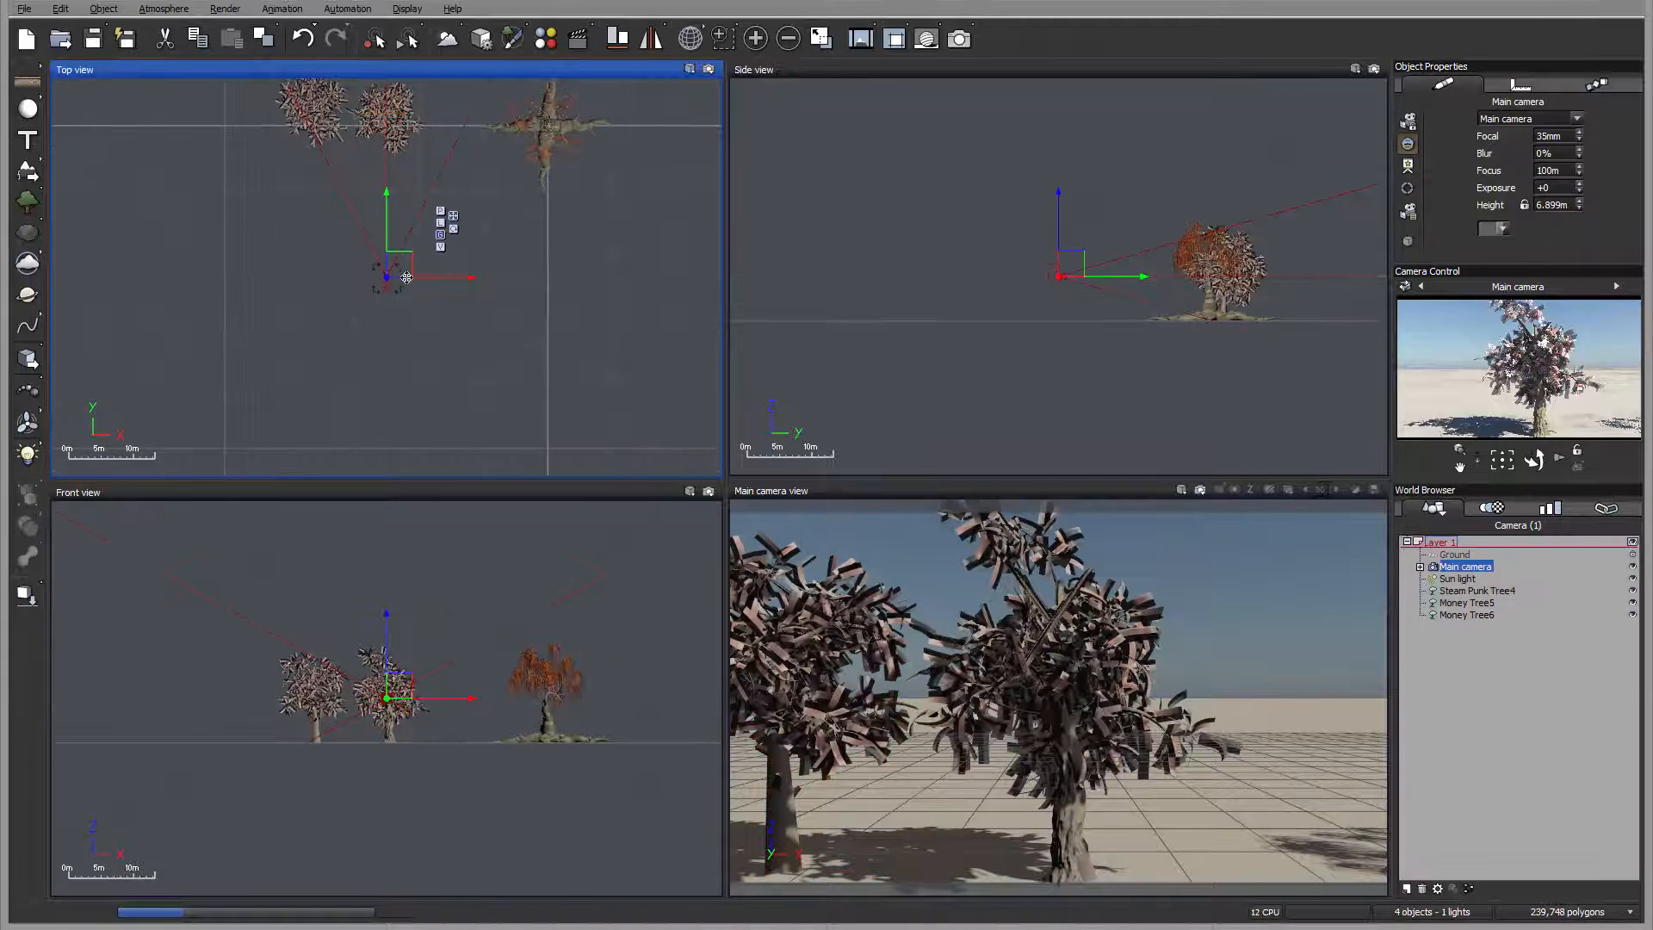
pyautogui.moveTo(399, 266); pyautogui.dragTo(352, 263)
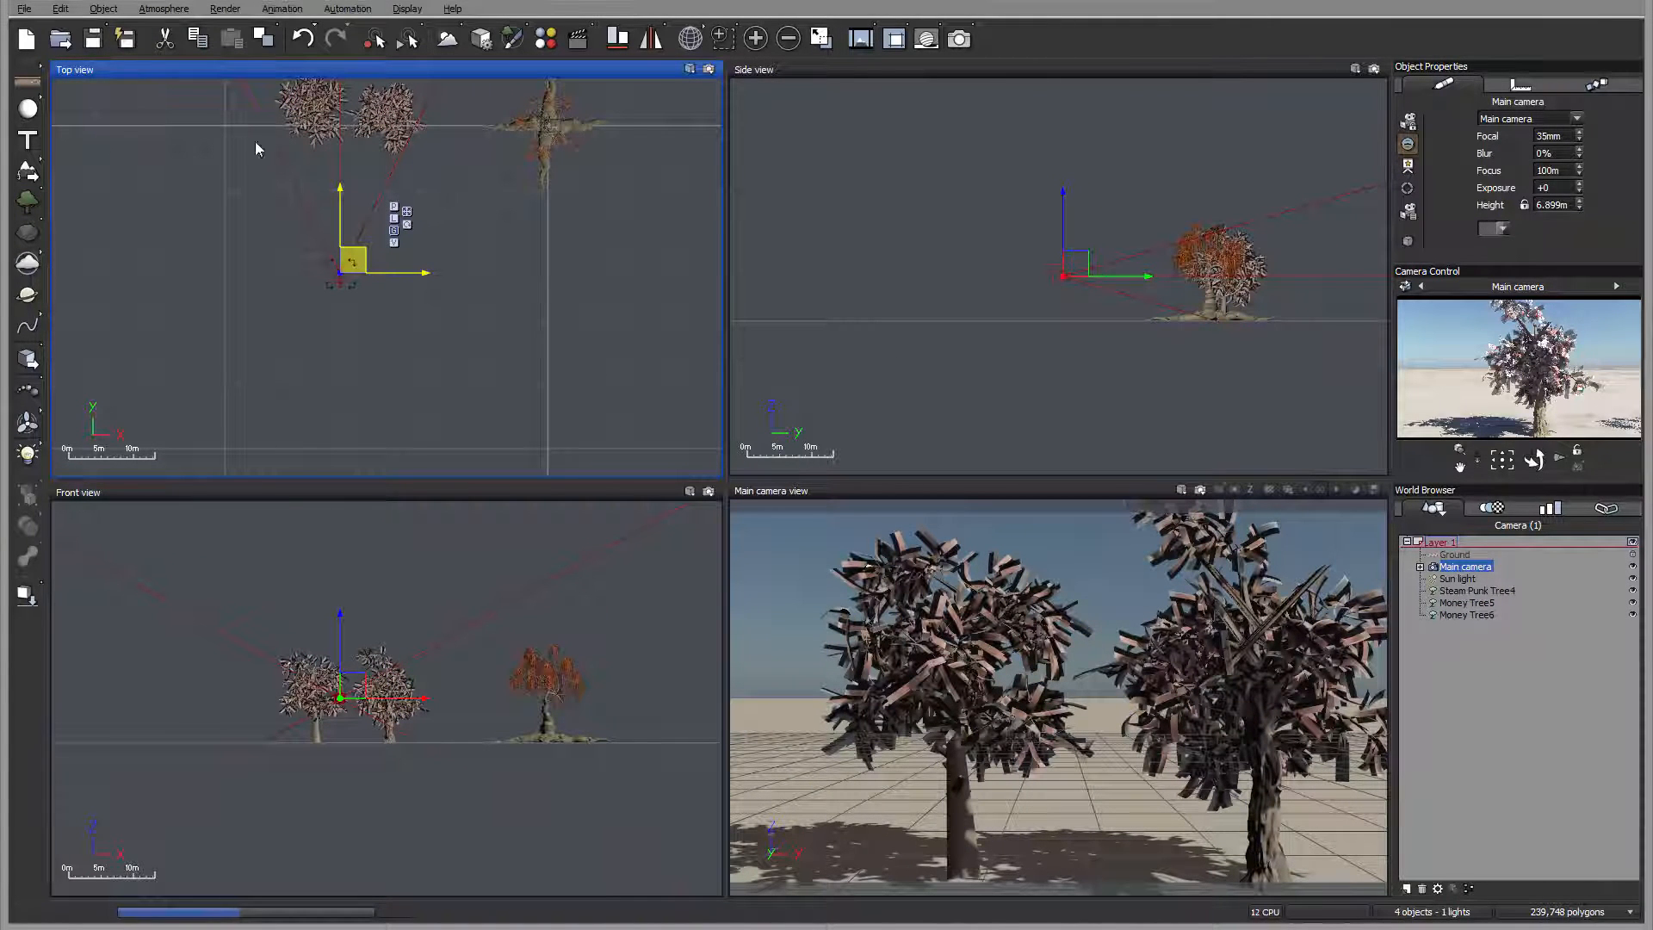
# - Add a third money tree and place it at the outer end of the row, beside the second one
pyautogui.moveTo(182, 188); pyautogui.dragTo(346, 271, button='right')
pyautogui.click(32, 205)
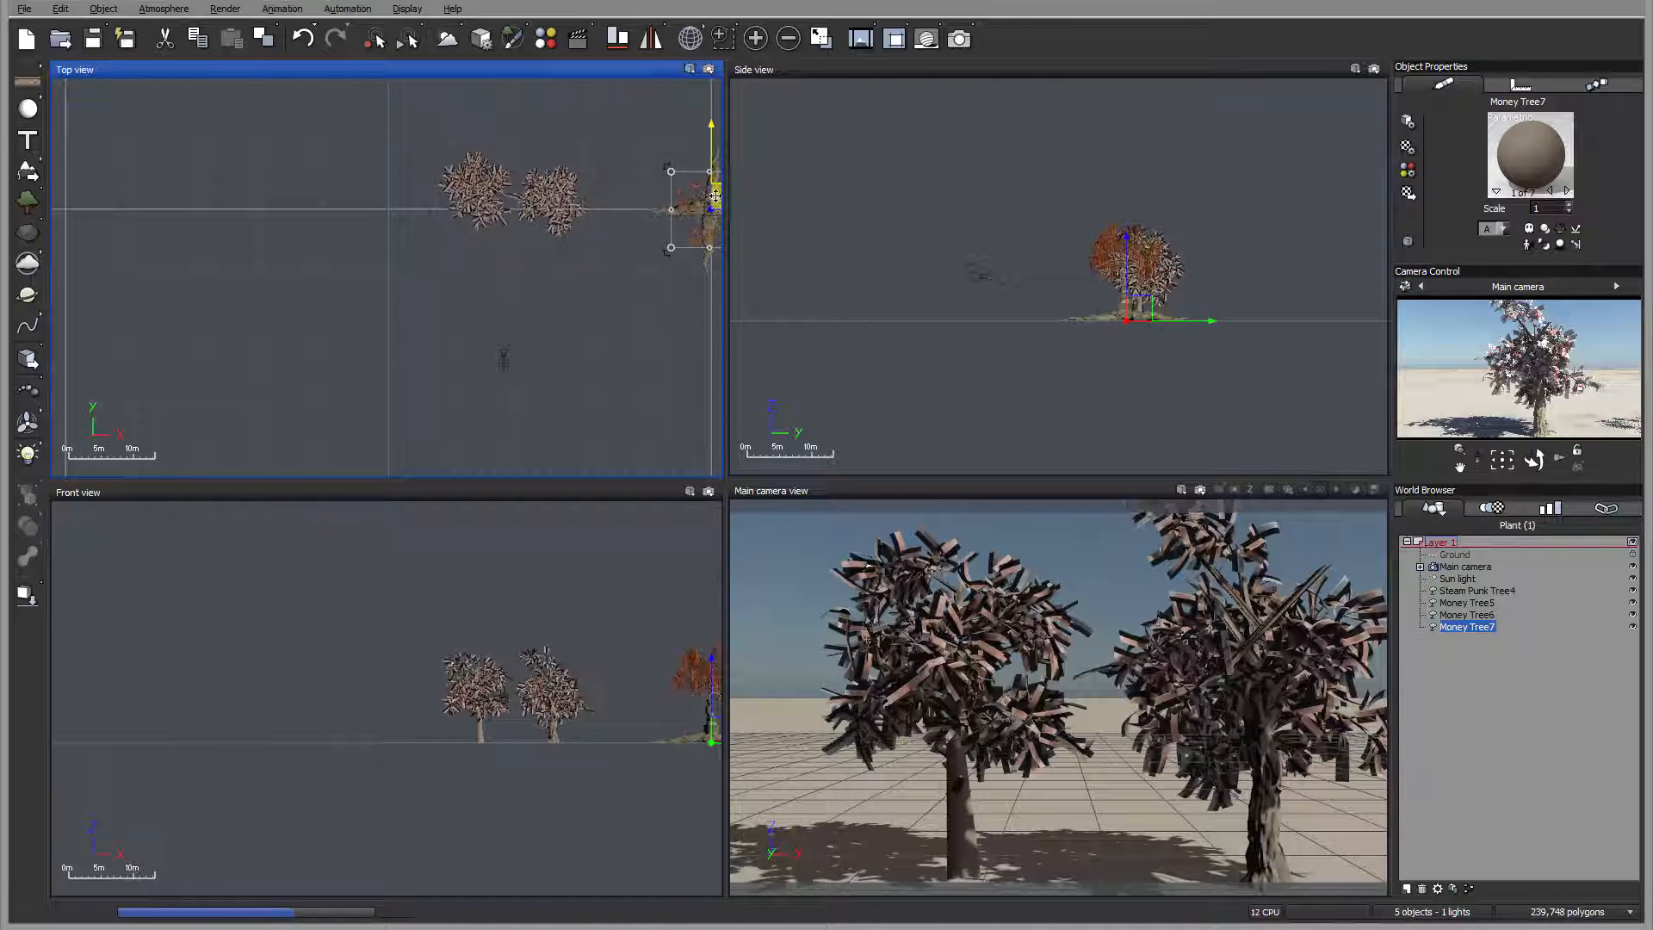
pyautogui.moveTo(505, 251); pyautogui.dragTo(430, 275, button='right')
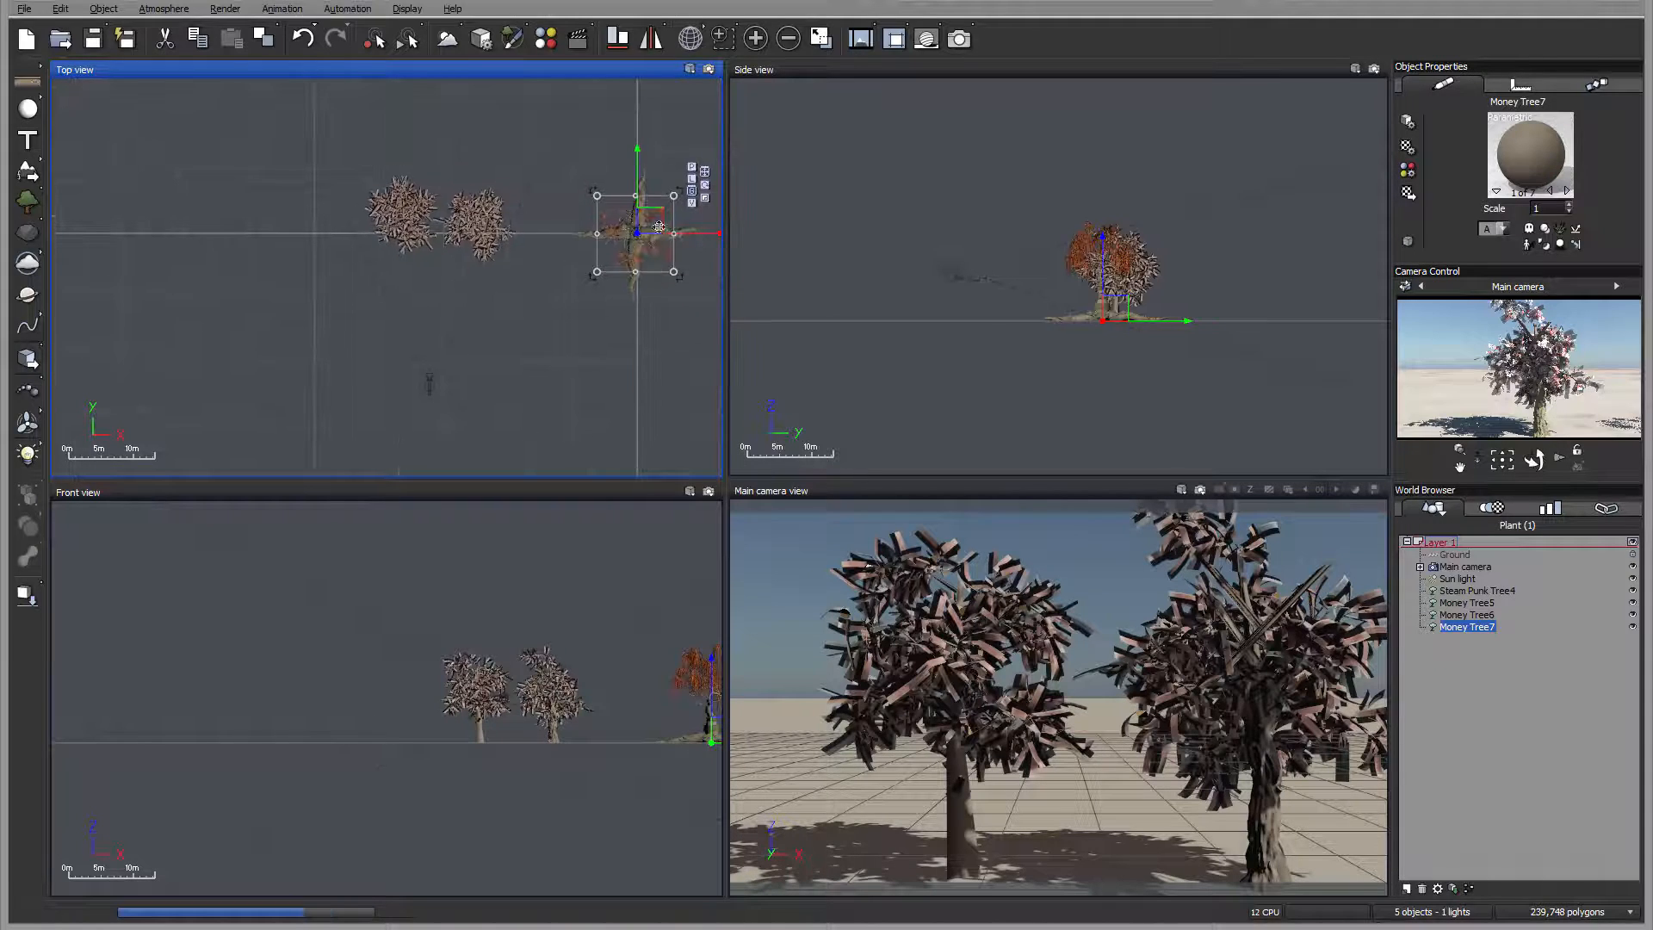
pyautogui.moveTo(646, 217); pyautogui.dragTo(341, 207)
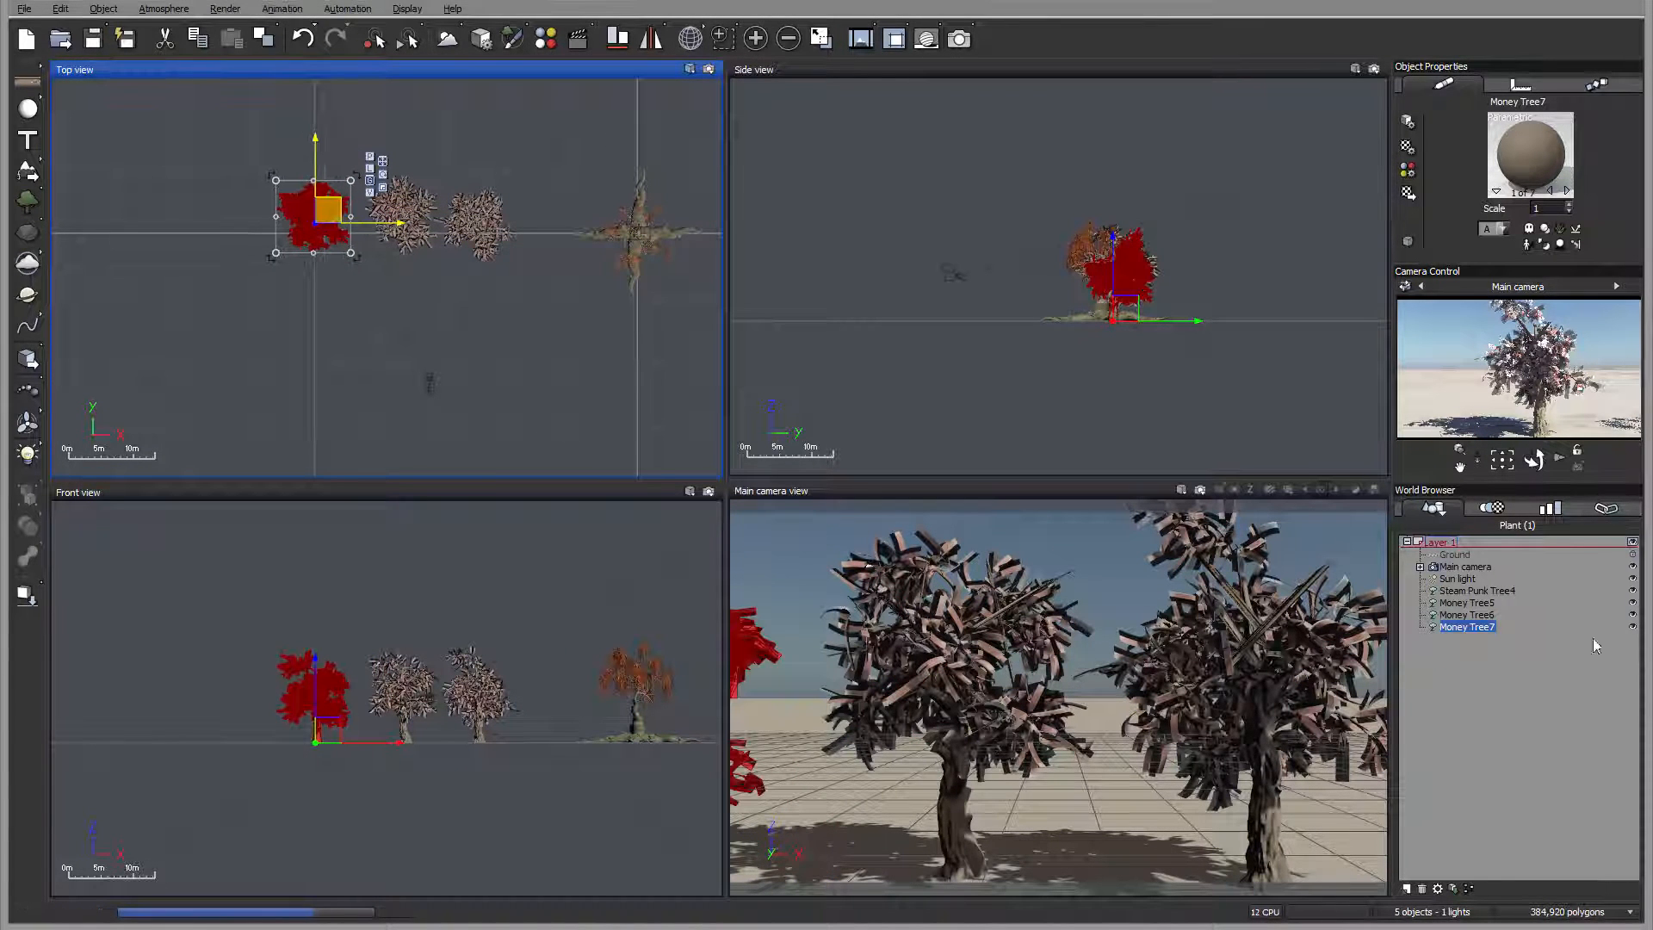
# - Move the main camera back and centre it on the row to frame all three money trees
pyautogui.click(1466, 567)
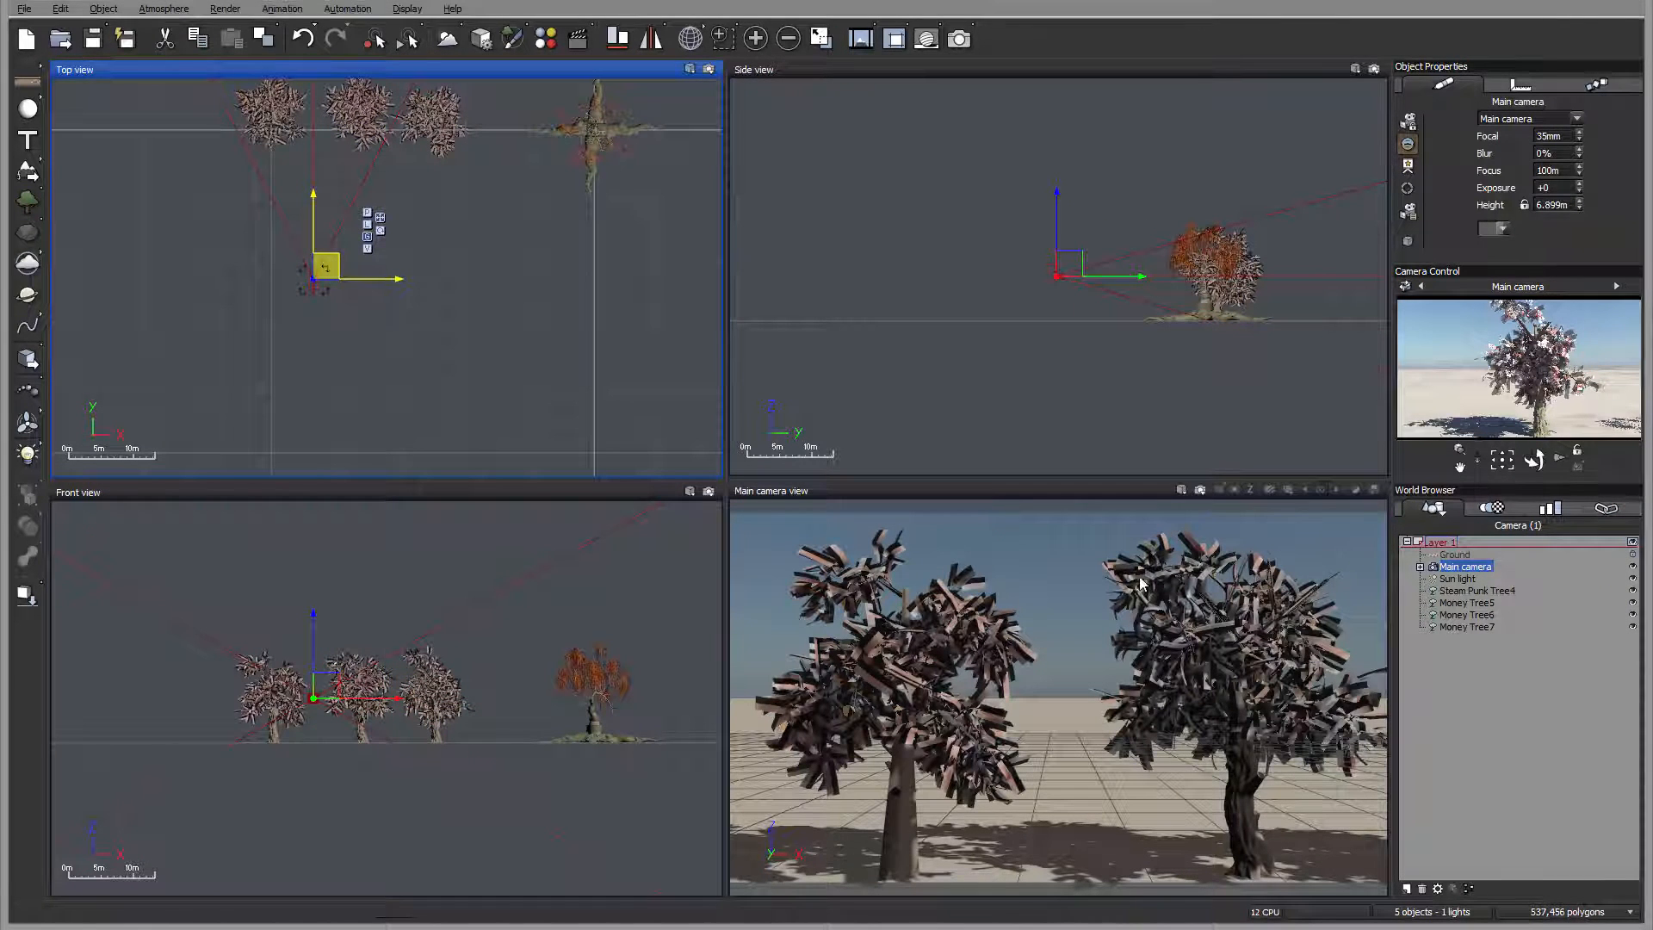
pyautogui.moveTo(511, 240); pyautogui.dragTo(522, 329, button='right')
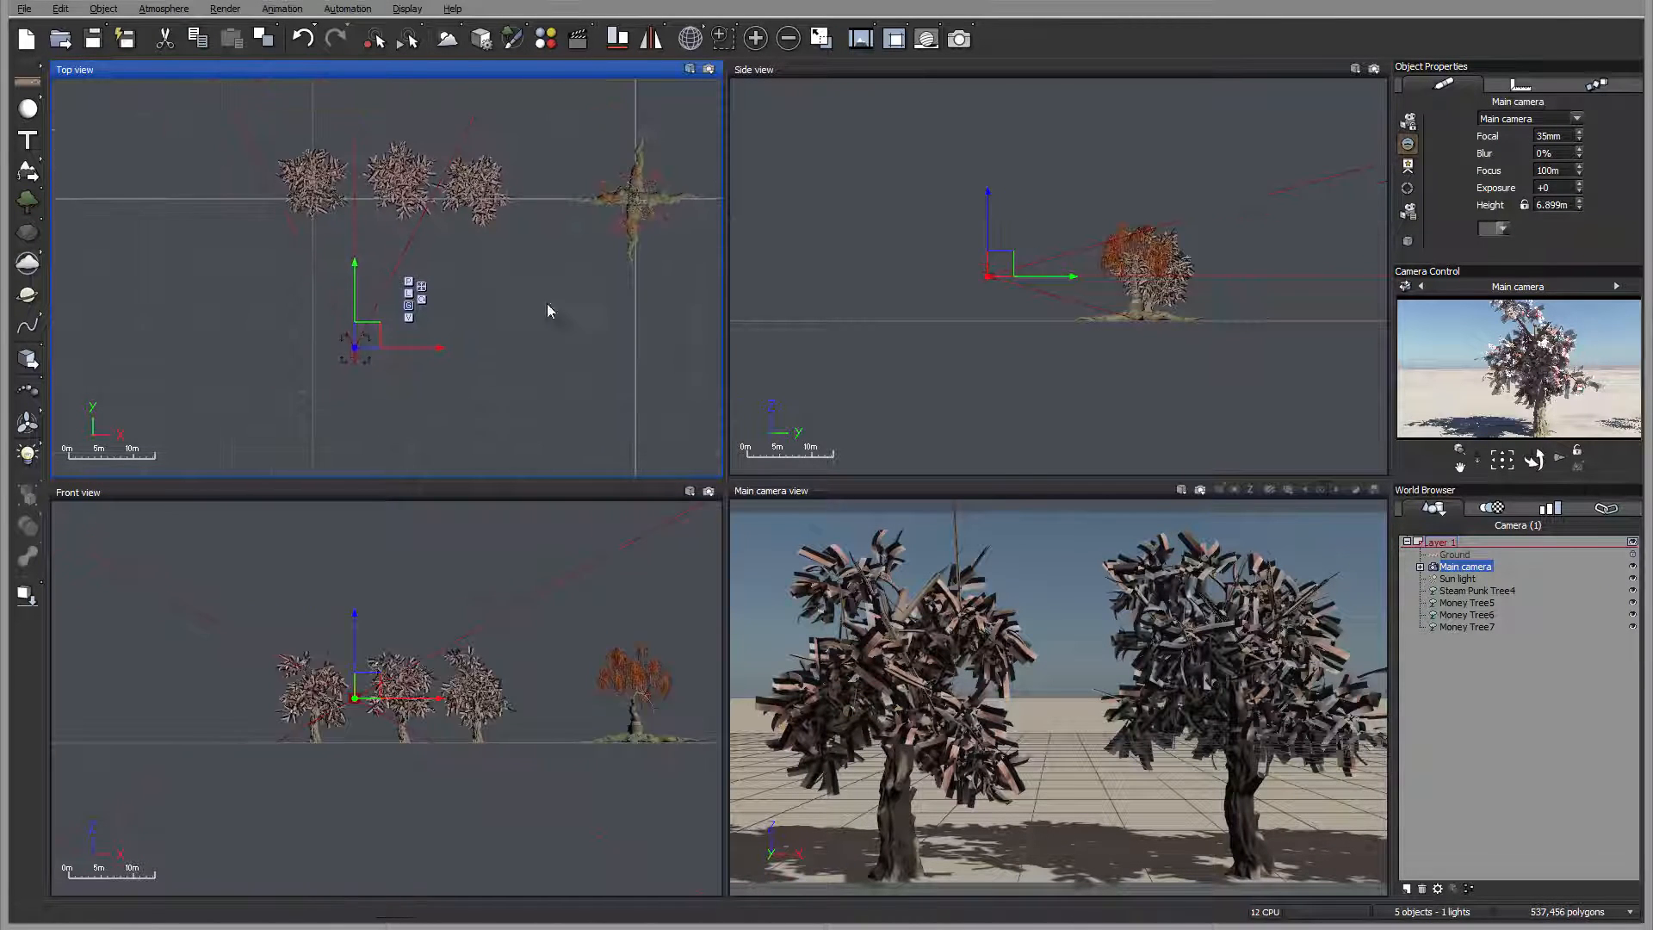
pyautogui.moveTo(368, 333); pyautogui.dragTo(398, 407)
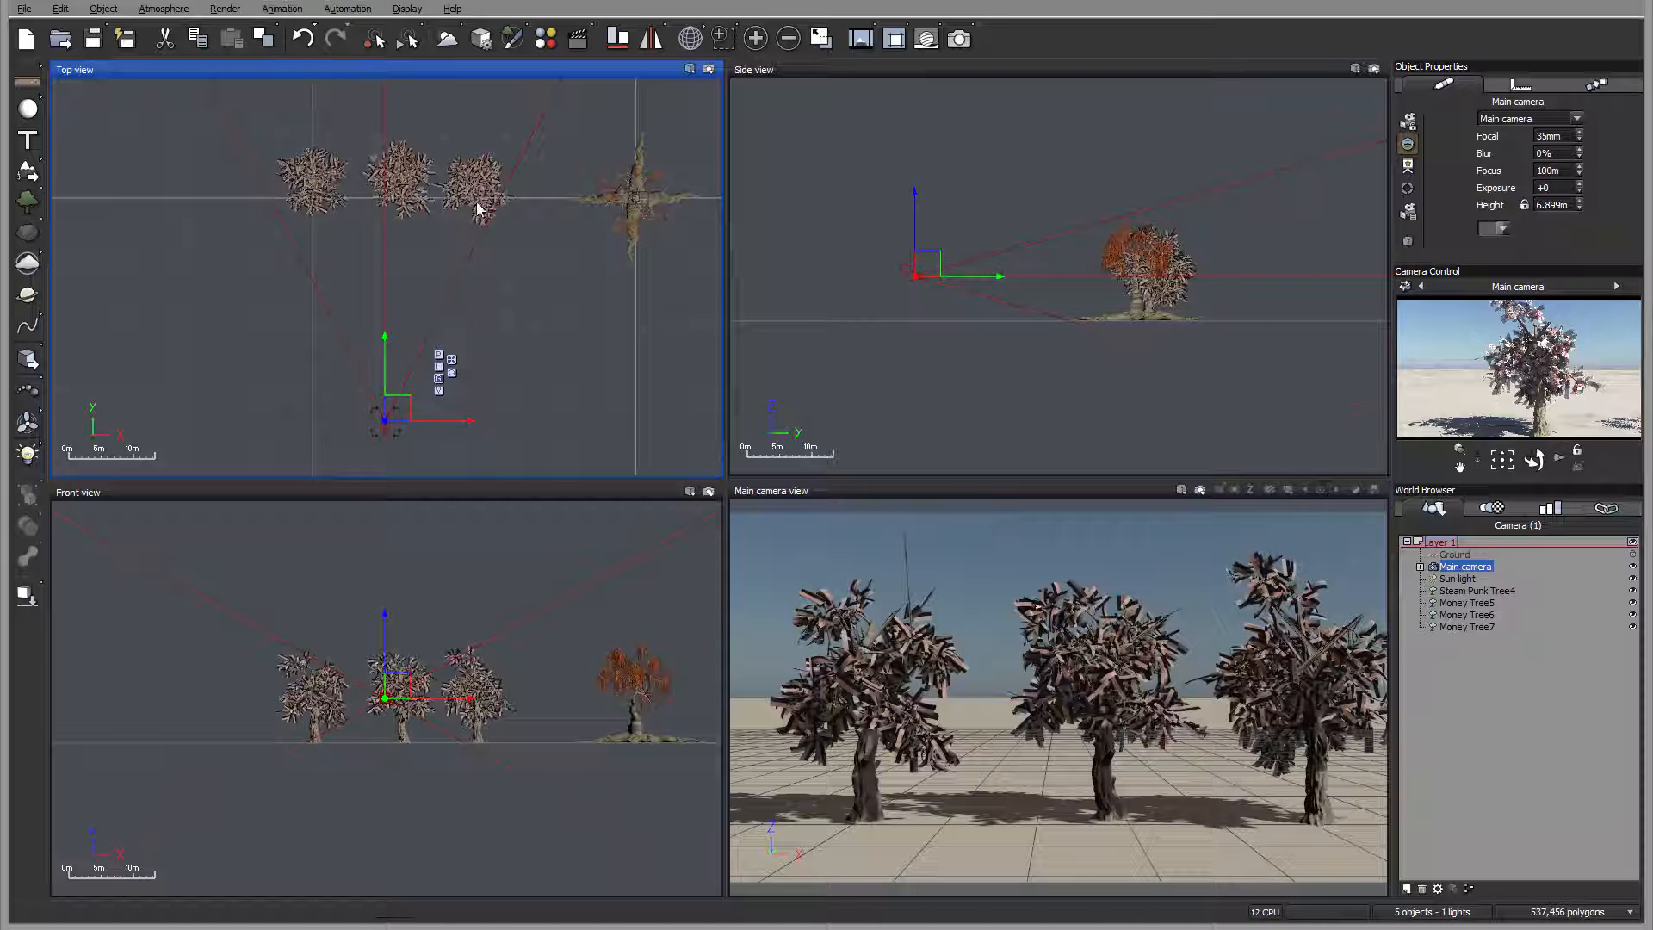
# - Move the main camera in front of the steam punk tree, slightly off-centre, to frame it on its own
pyautogui.moveTo(398, 407); pyautogui.dragTo(644, 367)
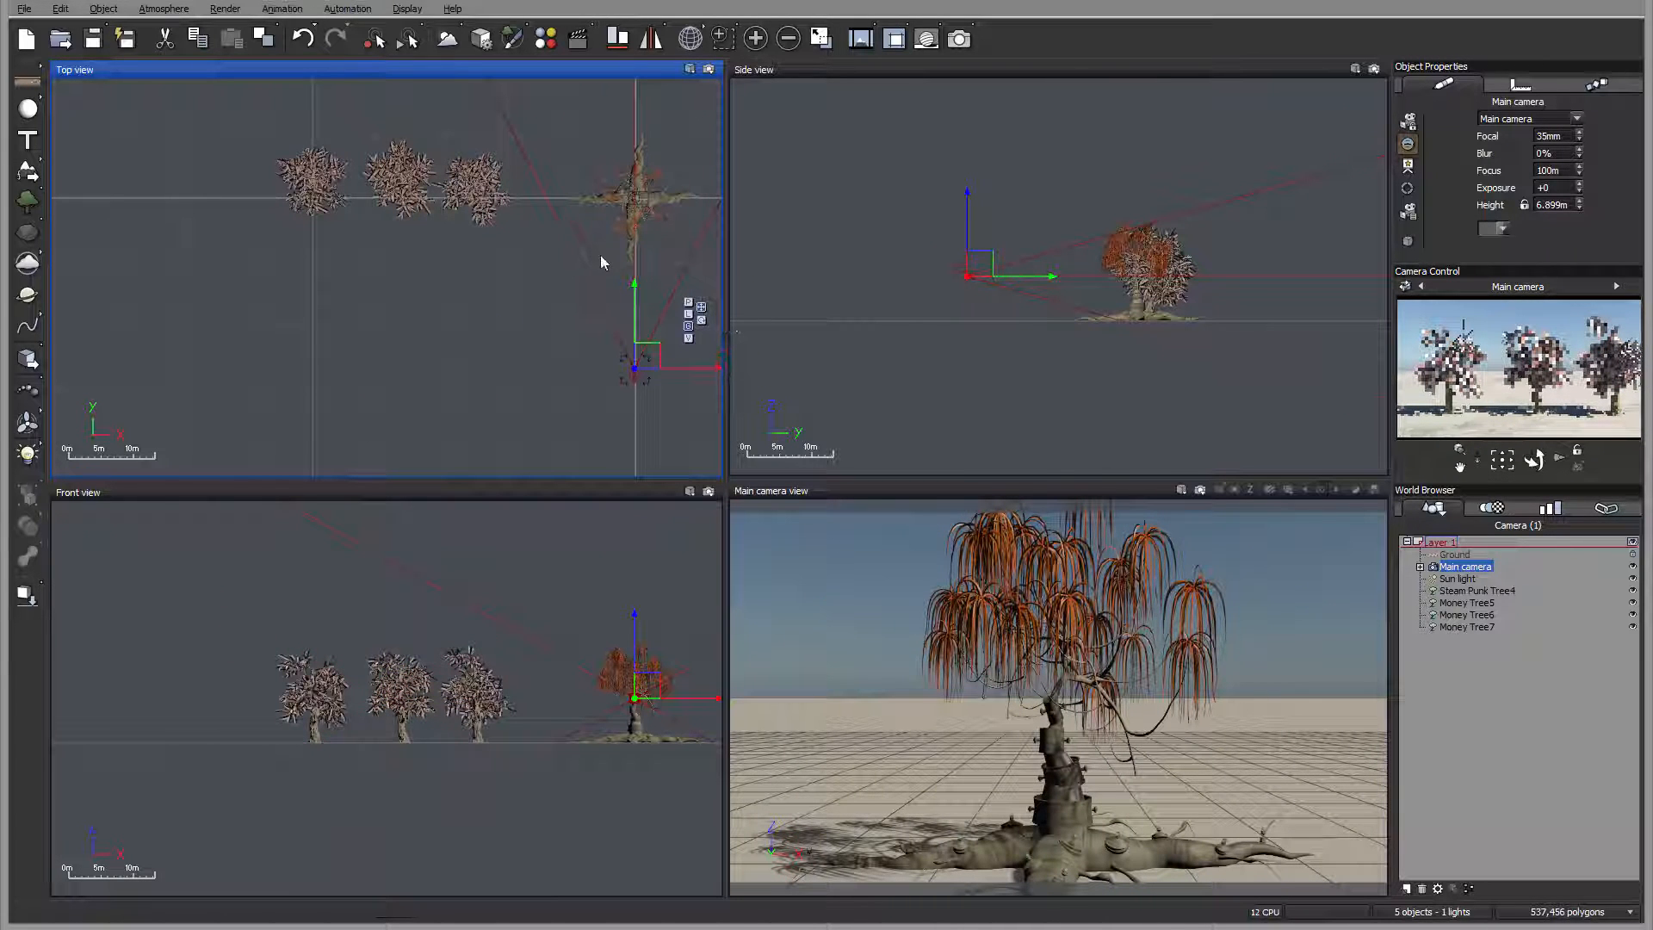
pyautogui.moveTo(650, 359); pyautogui.dragTo(644, 369)
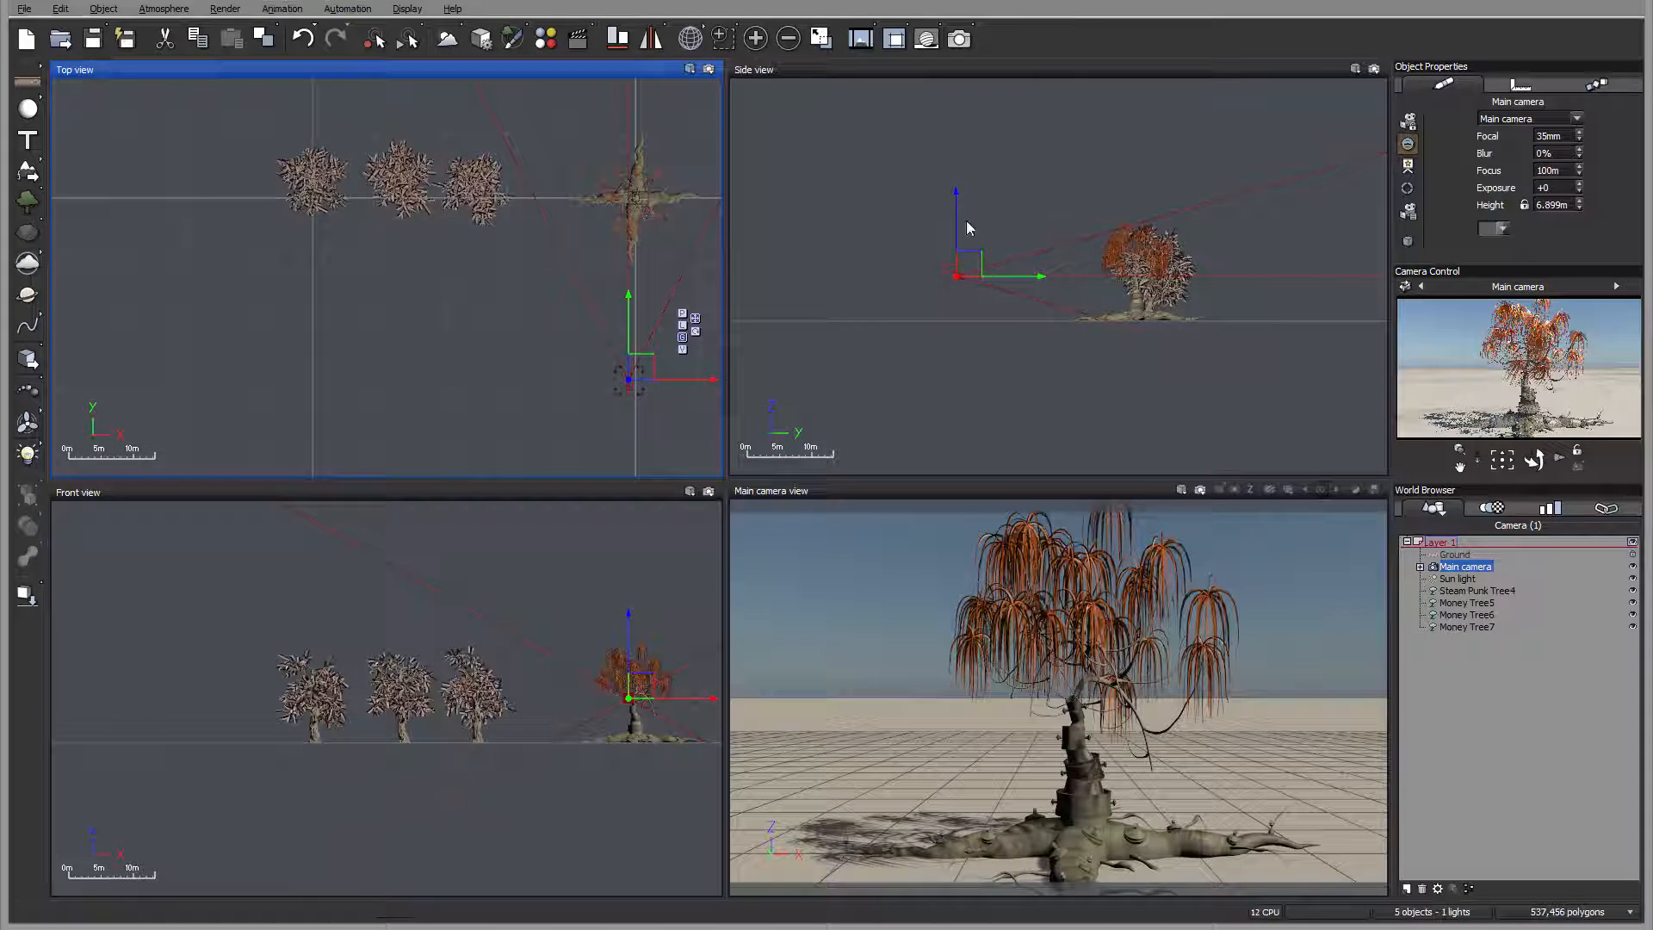
pyautogui.moveTo(640, 223); pyautogui.dragTo(588, 216, button='right')
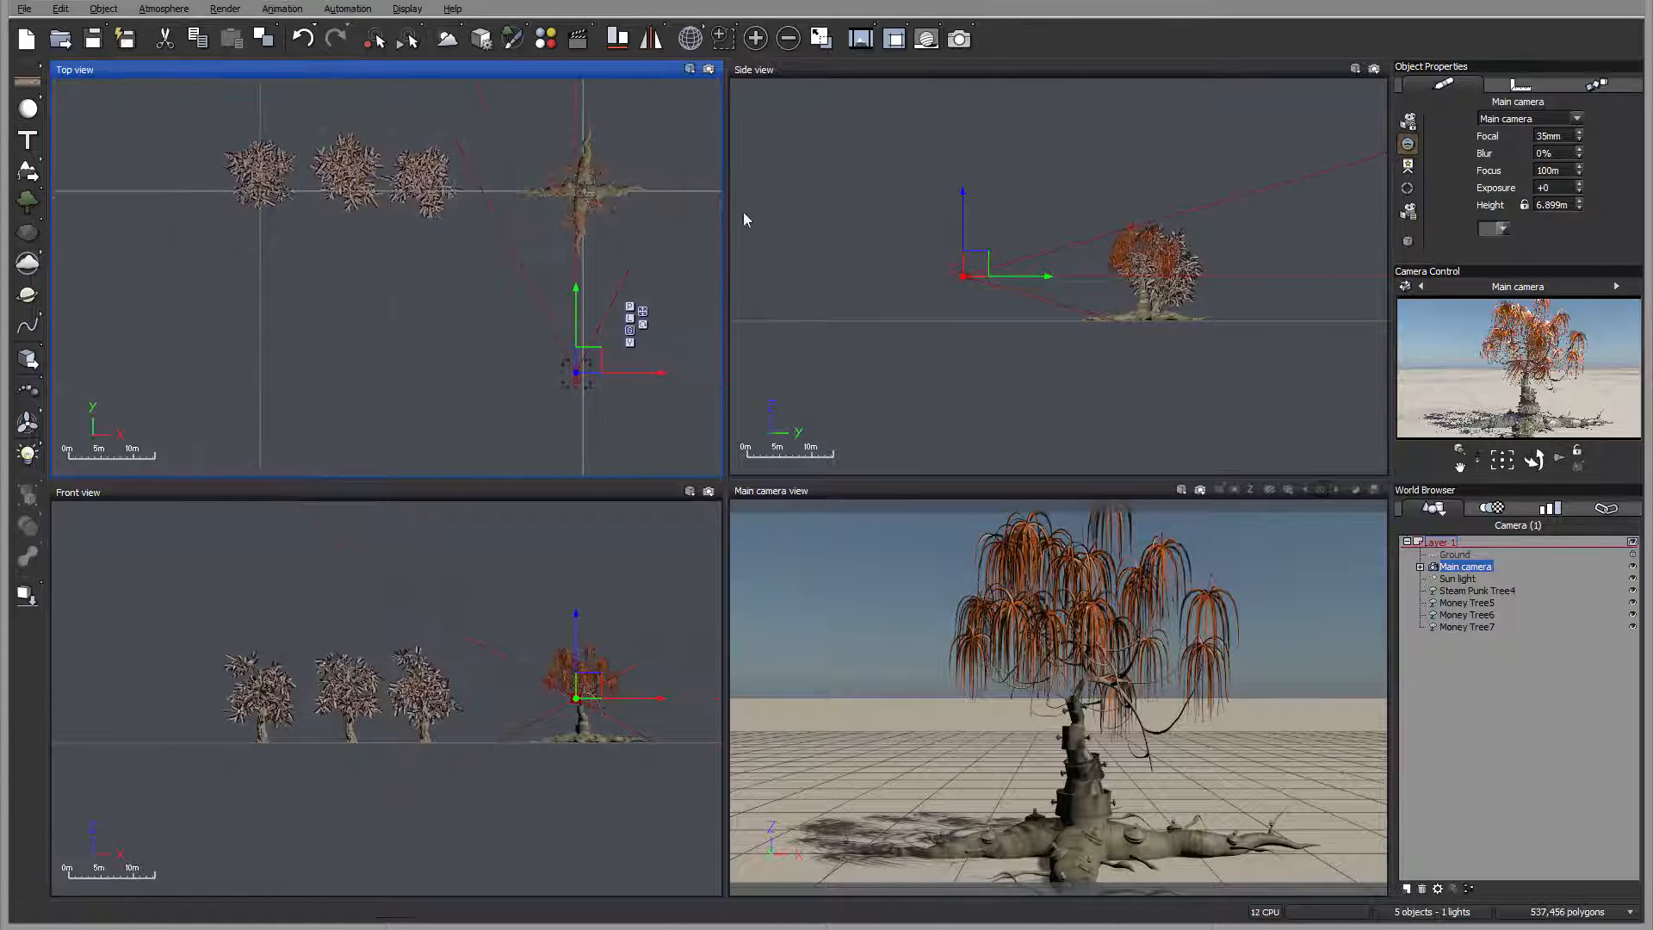